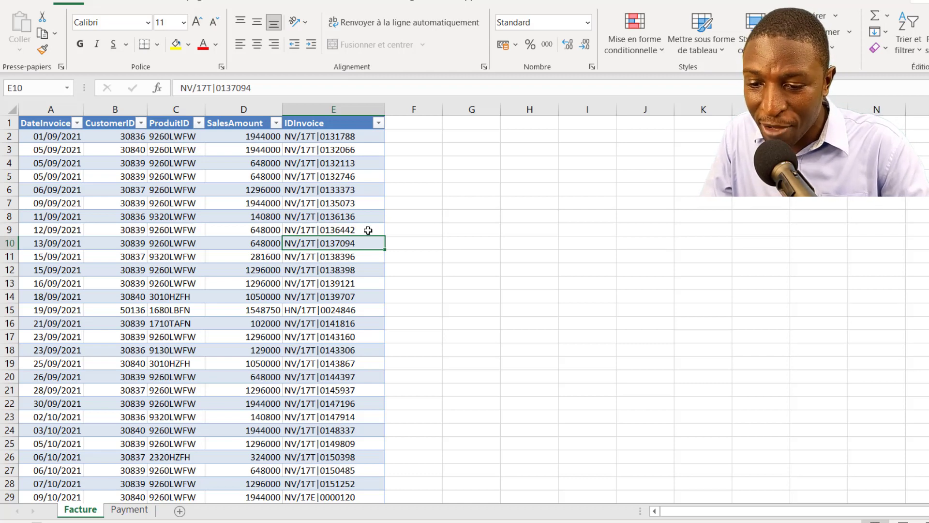
Review the invoice table on the Facture sheet, focusing on the IDInvoice column
click(363, 200)
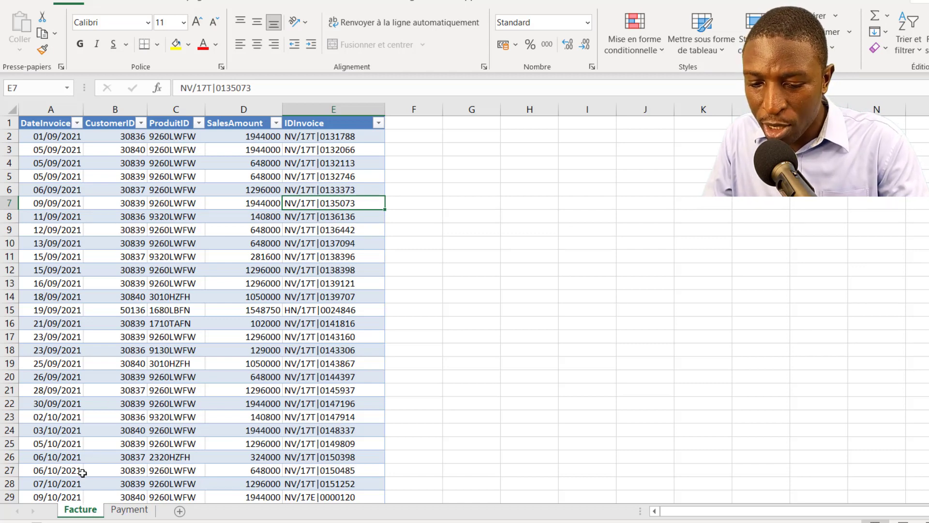
drag(59, 127, 404, 392)
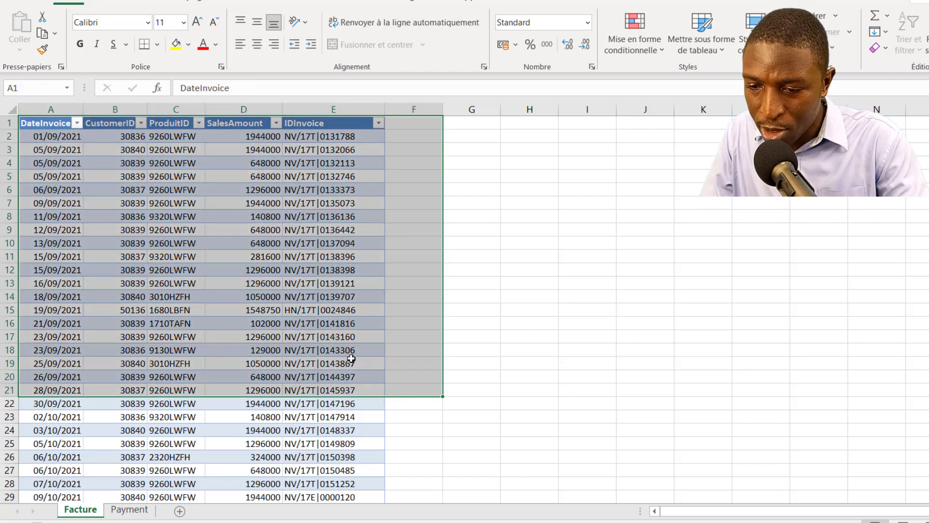
click(277, 319)
click(310, 298)
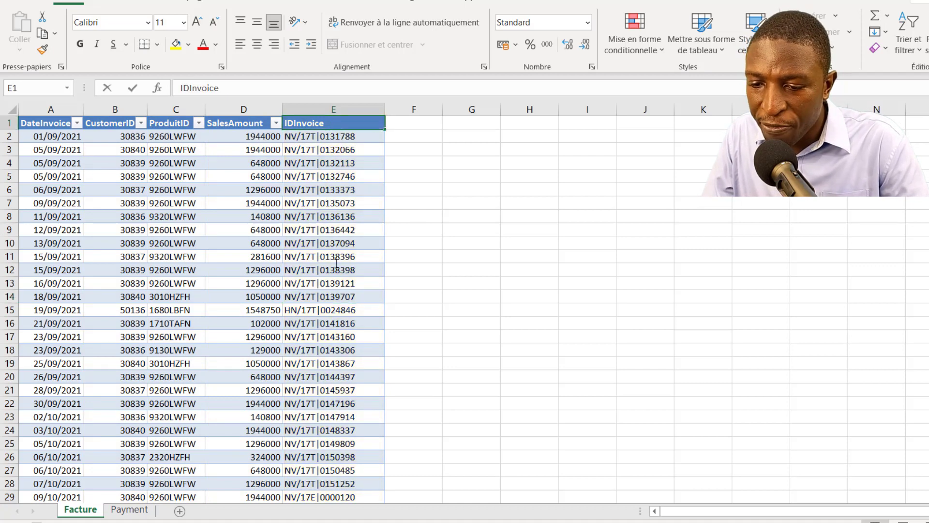
click(333, 179)
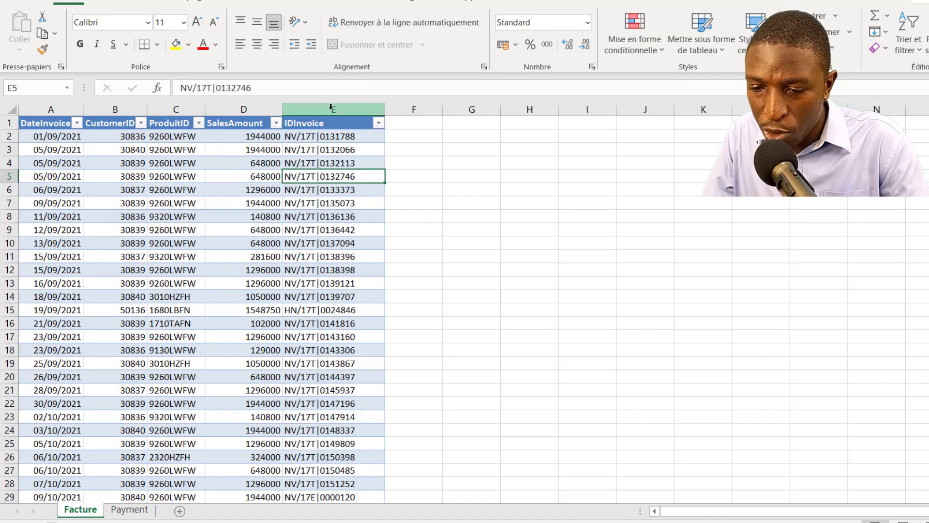
click(332, 107)
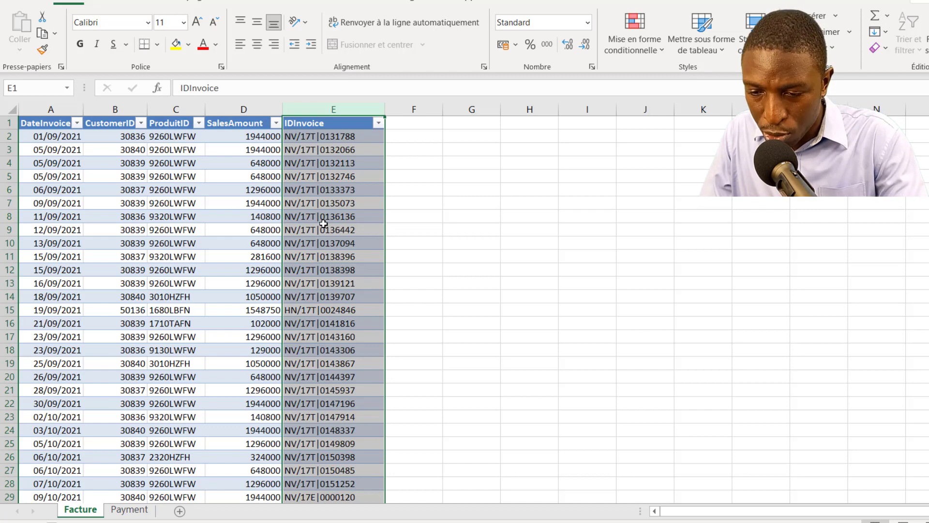
Check the IDInvoice column on the Payment sheet and compare it with the one on the Facture sheet
click(130, 510)
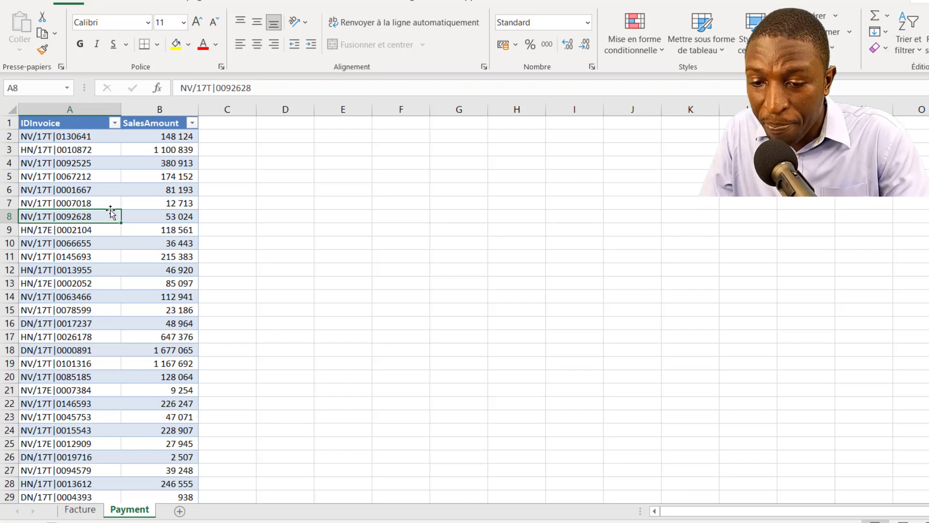
click(58, 155)
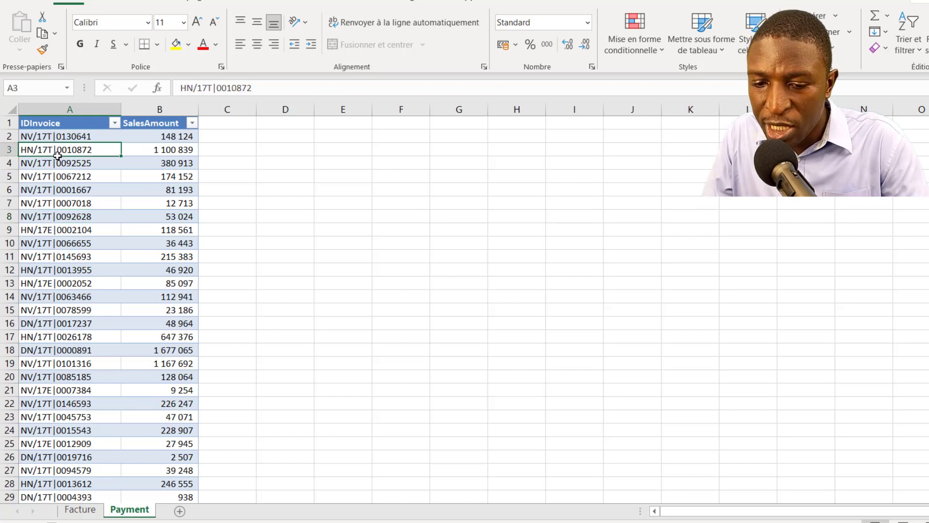
click(63, 109)
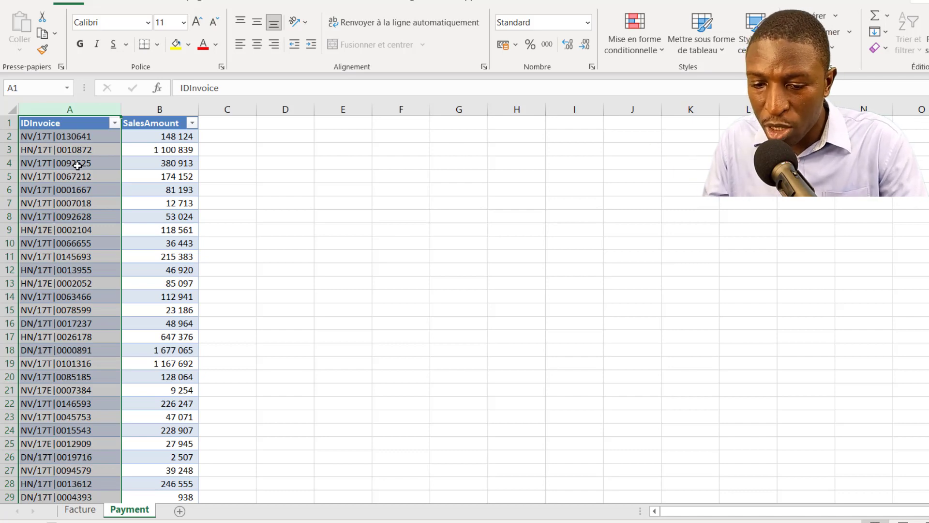
click(81, 509)
click(311, 256)
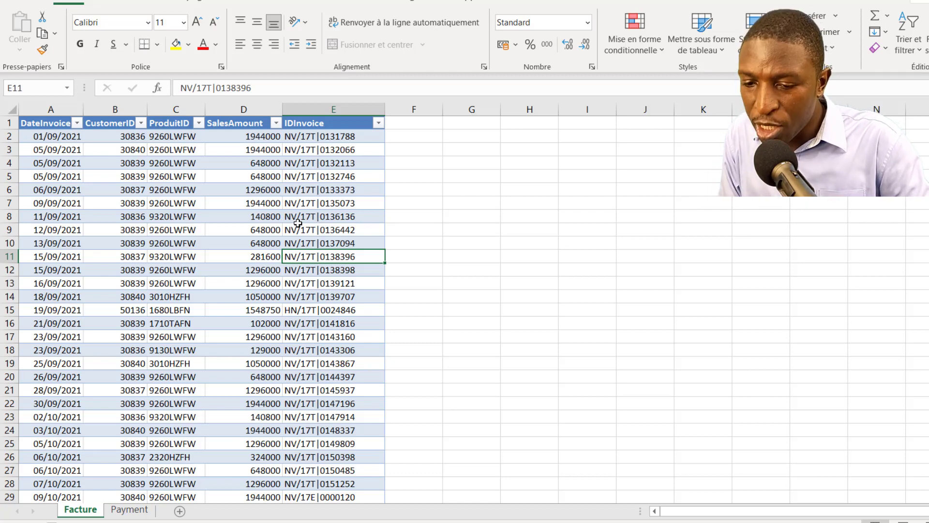
Create a new blank workbook and select cell B2
key(ctrl+n)
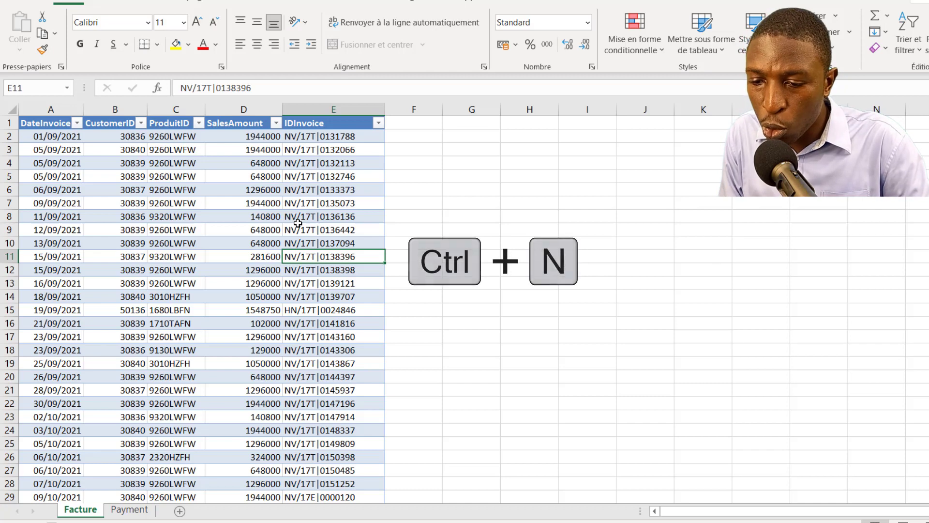
click(162, 163)
click(109, 148)
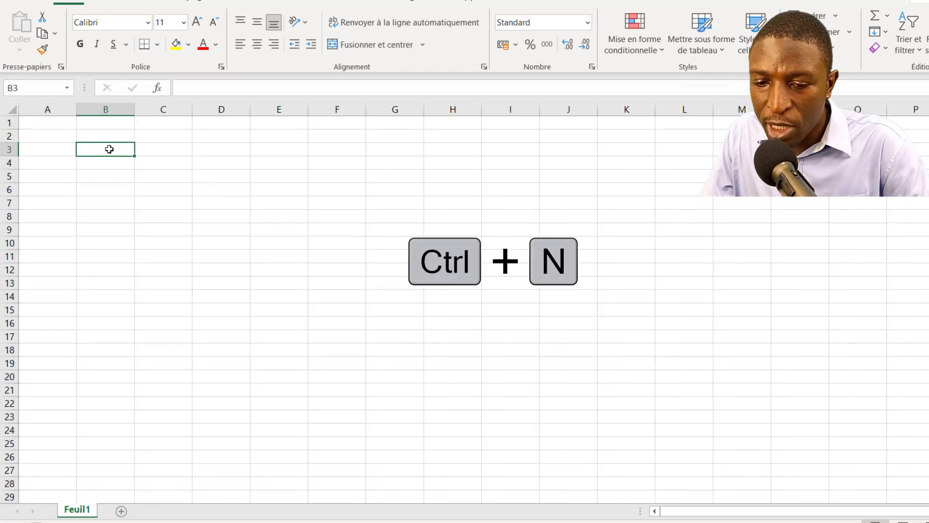
click(68, 127)
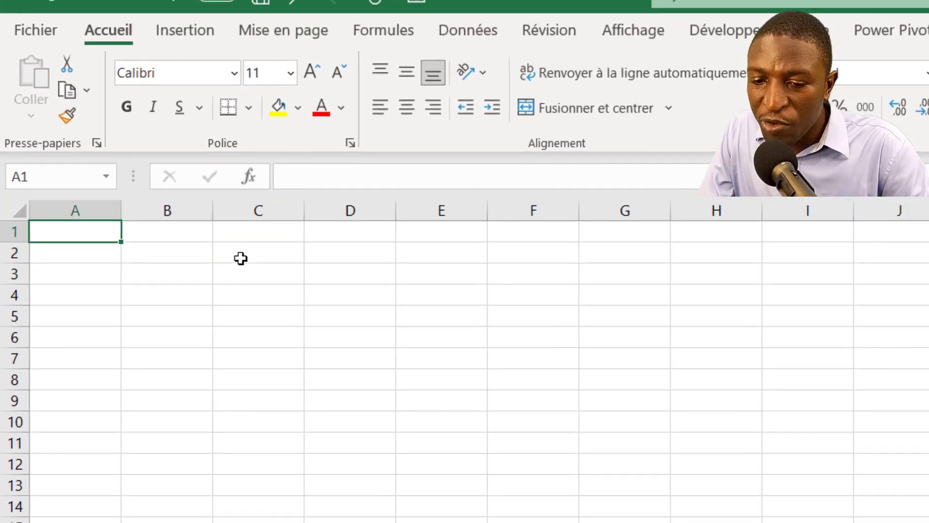
click(114, 136)
Import the workbook invoice V1 from Projet Videodecompta > Contenu Power Query > Suivi factures, opening its whole contents in the Power Query editor
click(484, 32)
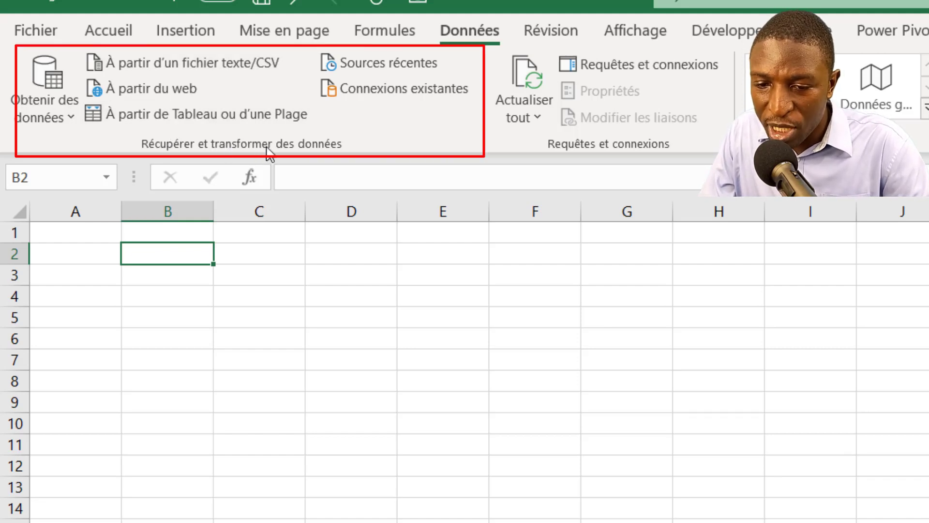
click(67, 117)
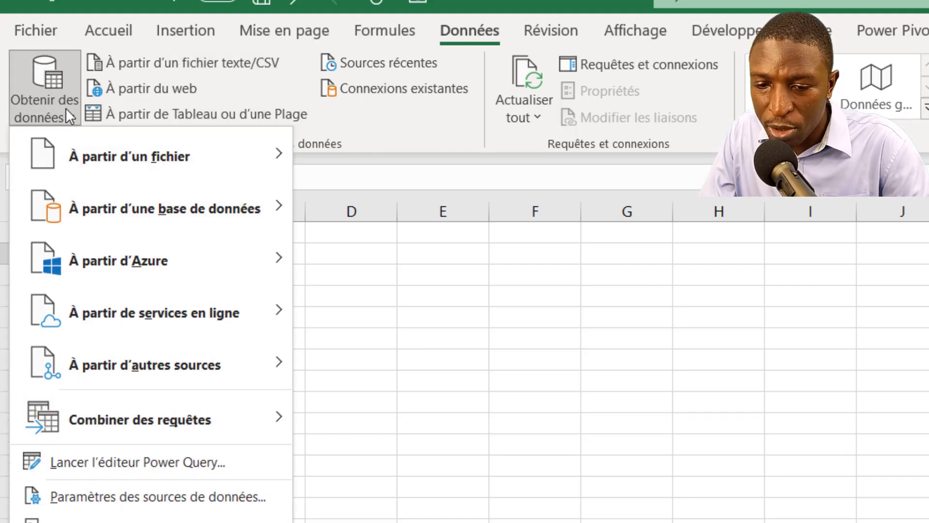
mouse_move(179, 161)
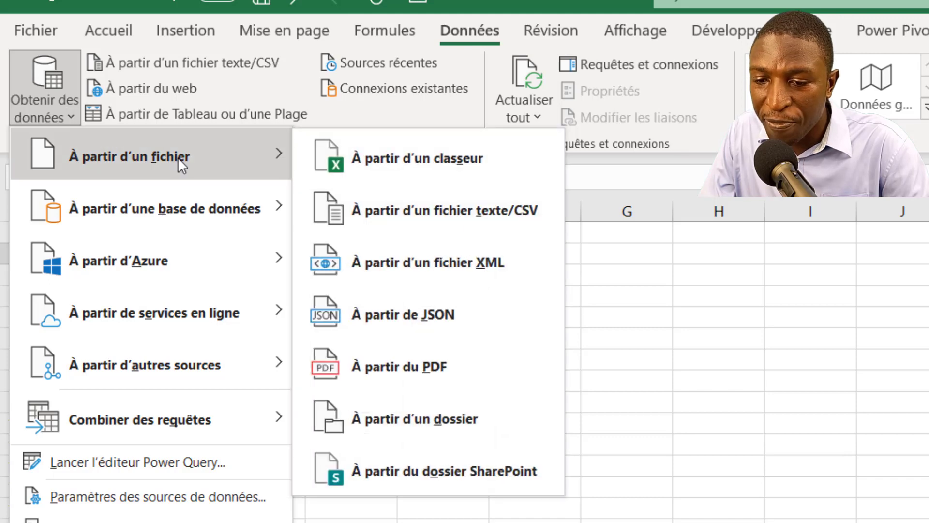
click(413, 158)
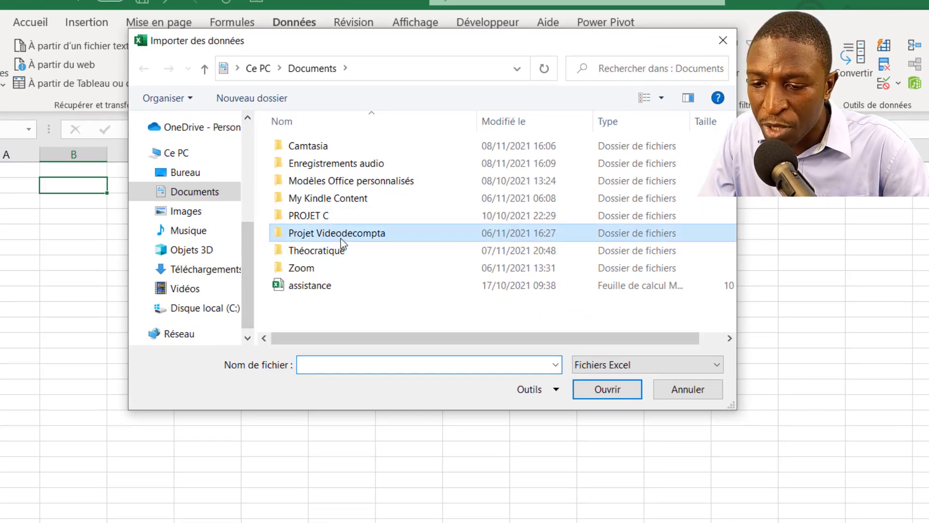
double_click(341, 239)
click(339, 146)
double_click(339, 145)
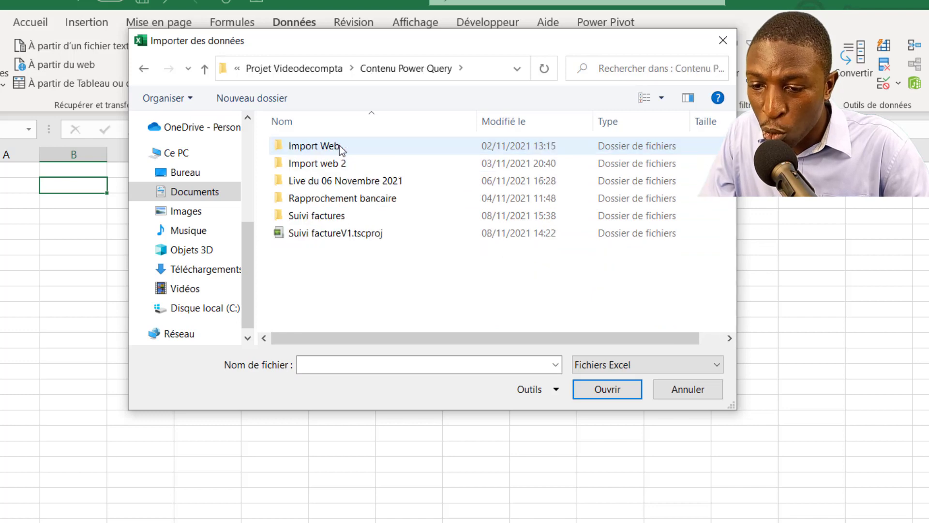
double_click(334, 216)
click(359, 167)
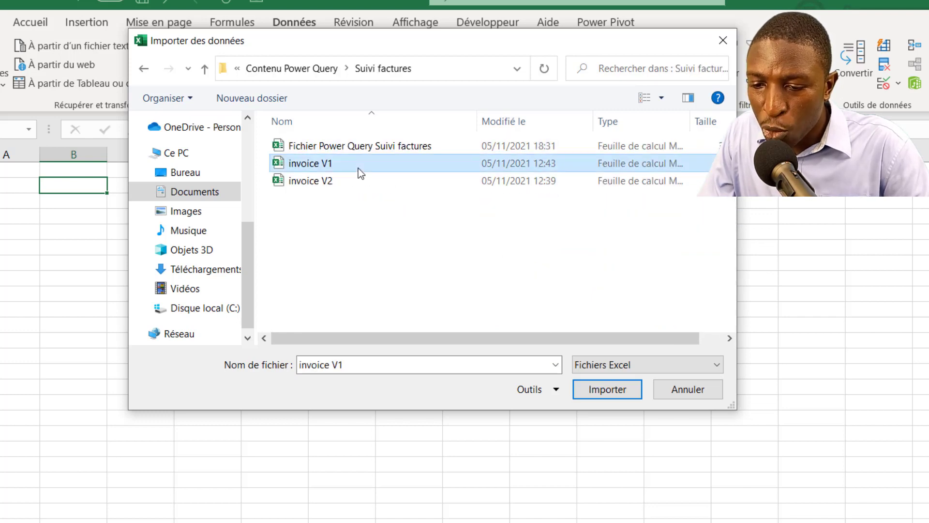
click(605, 388)
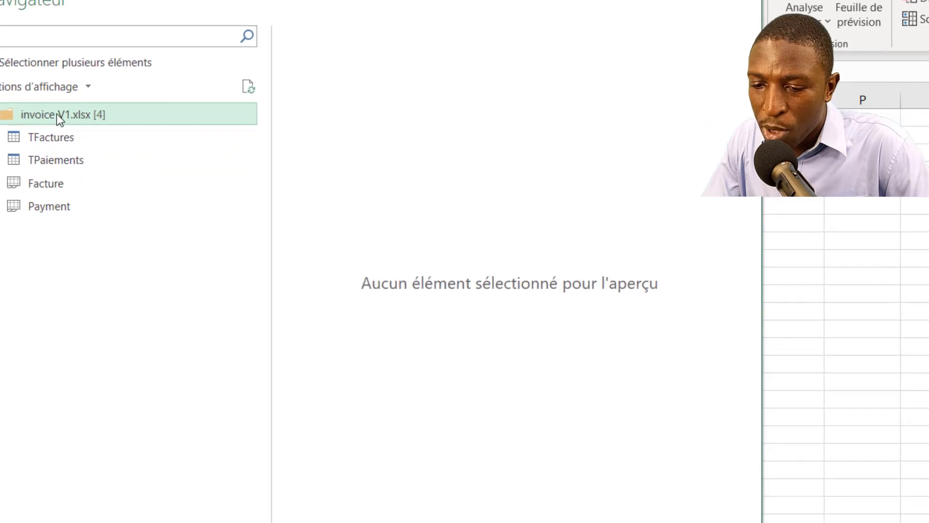
click(560, 481)
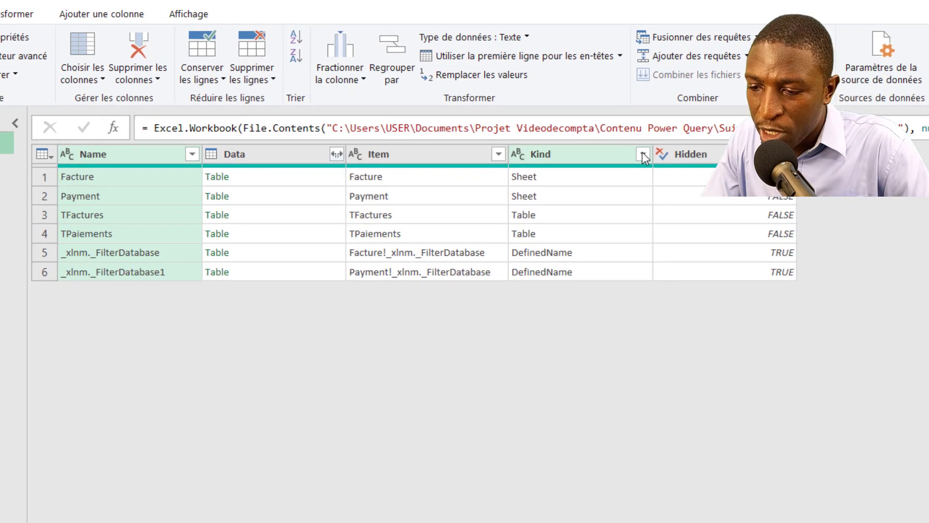
Filter the Kind column to keep only Table rows, excluding DefinedName and Sheet
click(643, 154)
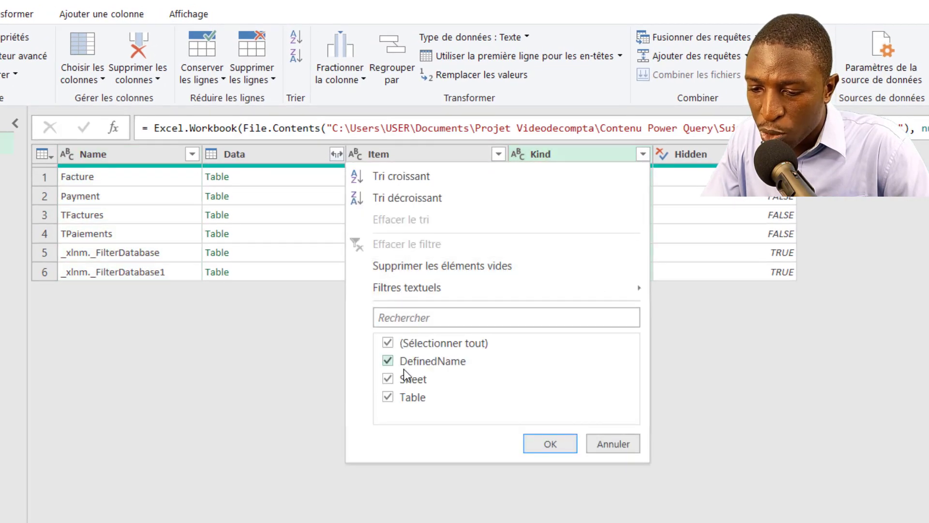
click(403, 369)
click(404, 376)
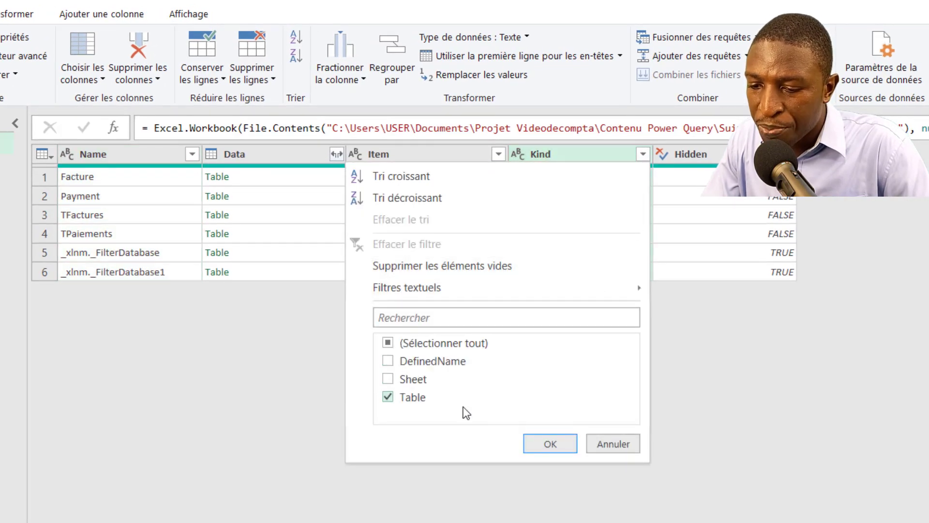
click(554, 448)
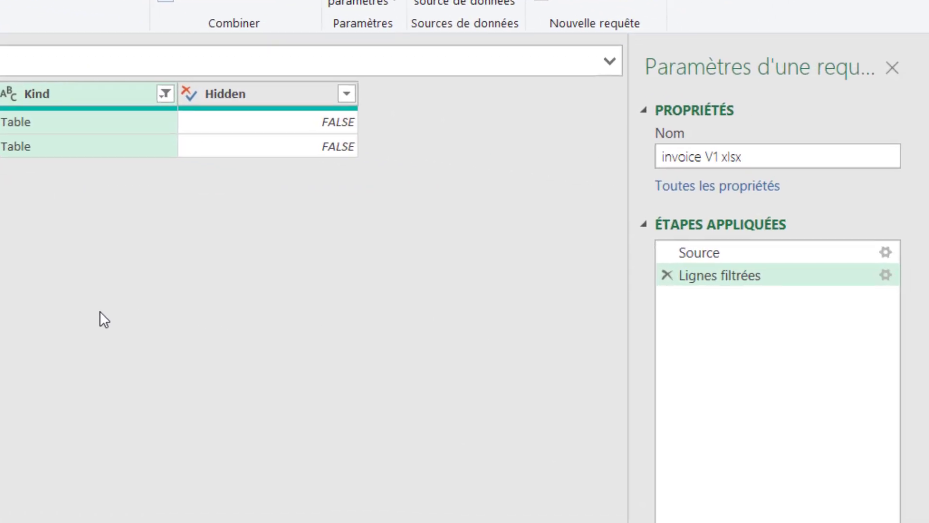
Rename the invoice V1 xlsx query as RqSource
click(779, 156)
text(Rq)
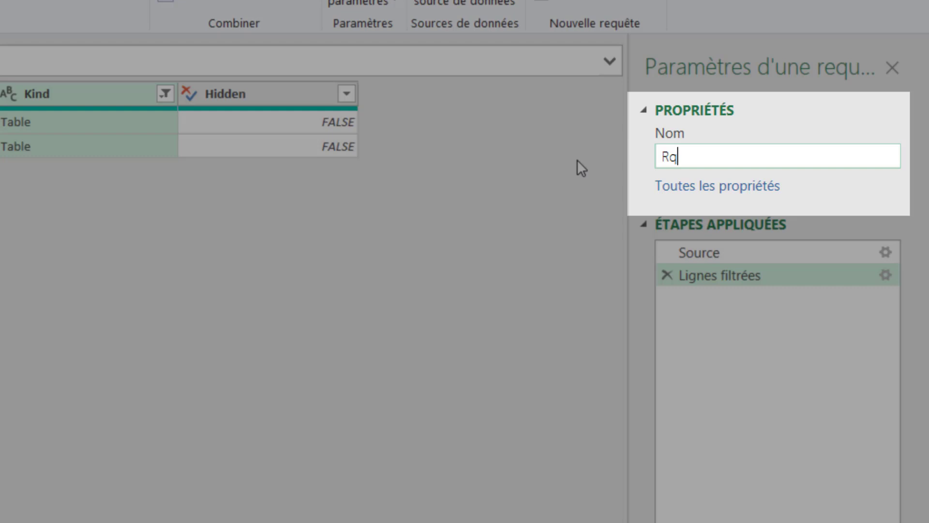
text(E)
key(BackSpace)
text(Source)
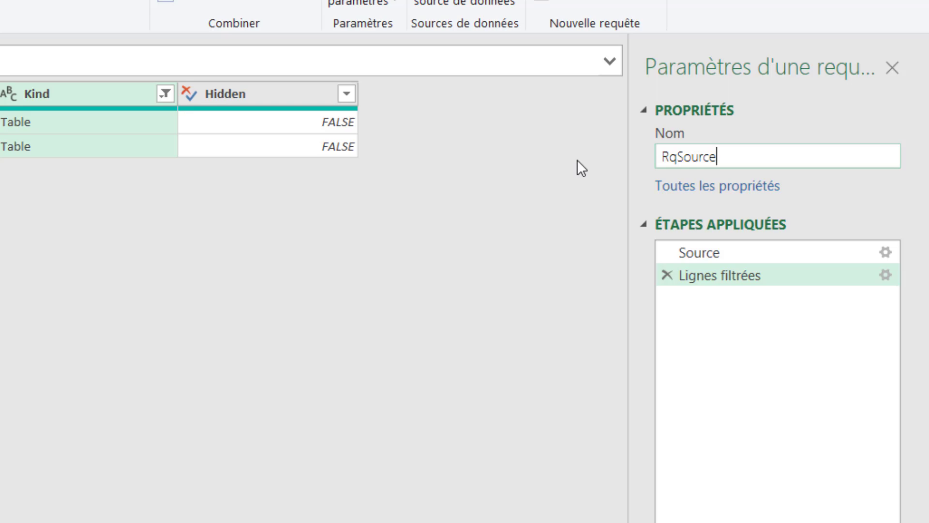
key(Return)
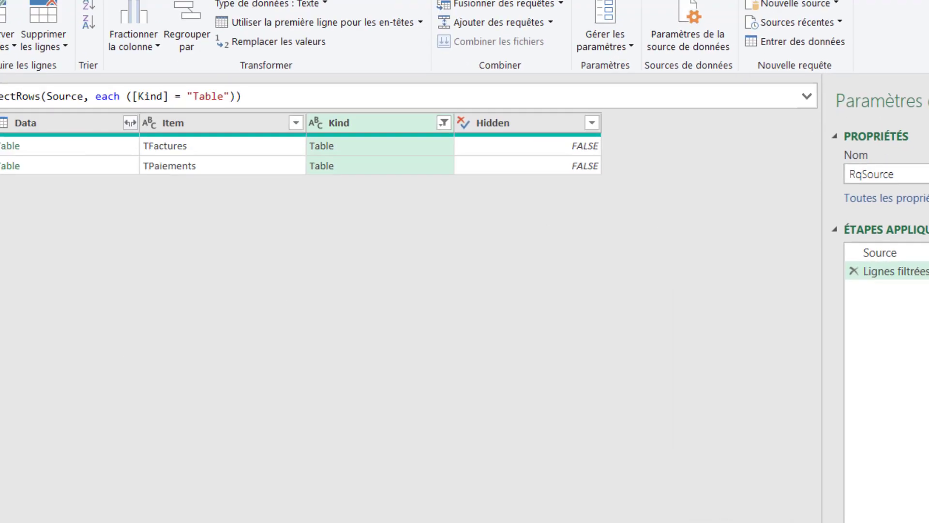
Create a reference query from RqSource and name it RqFacture
right_click(49, 141)
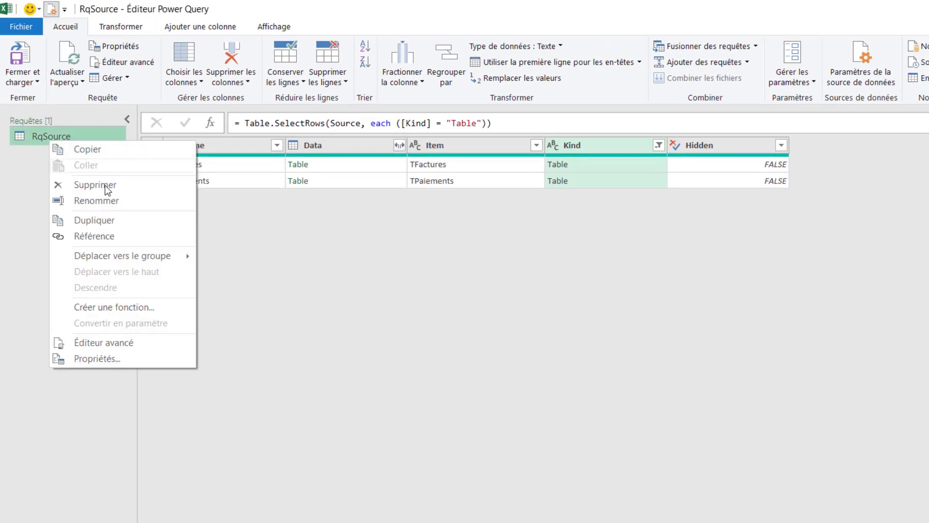
click(116, 236)
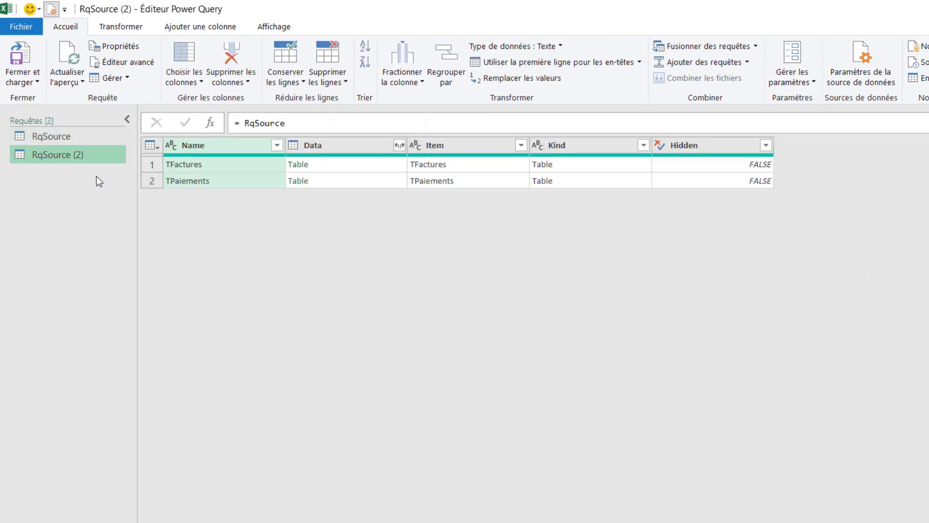
double_click(66, 154)
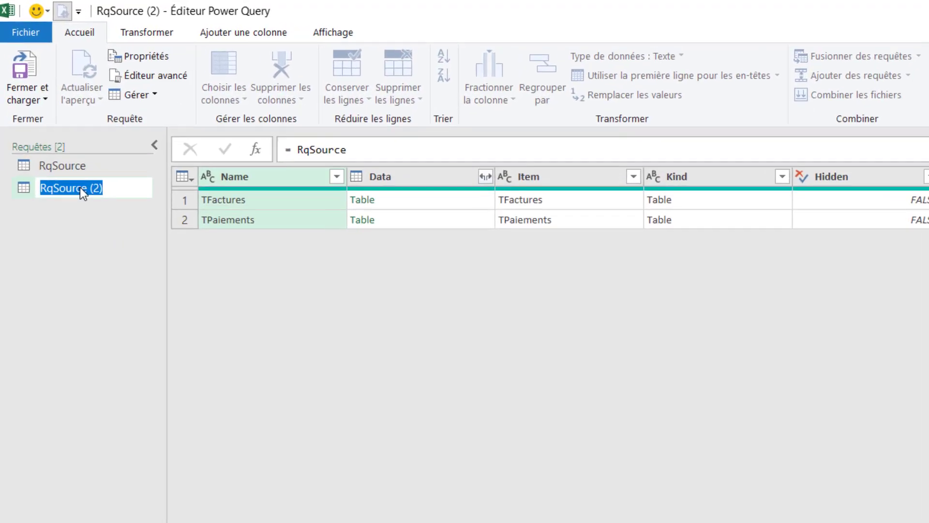
text(RqFacture)
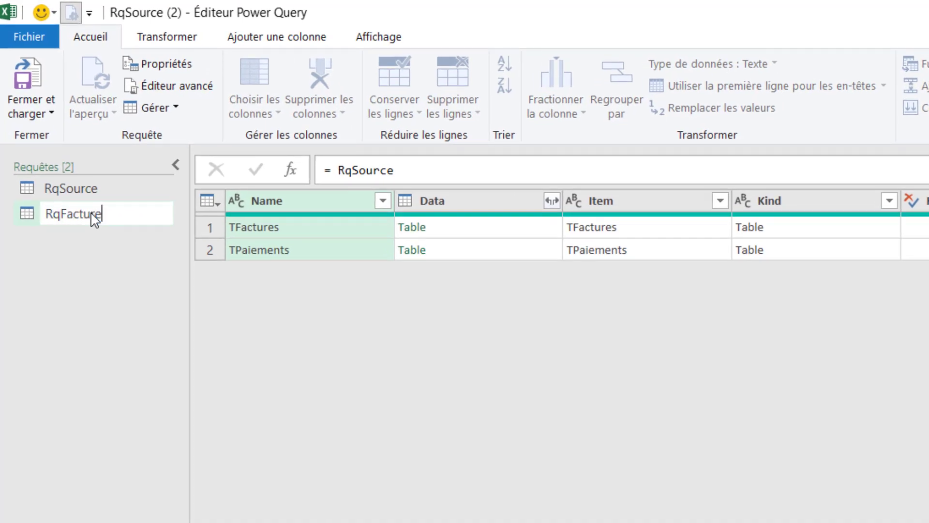
key(Return)
Create another reference query from RqSource and name it RqPaiements
click(83, 193)
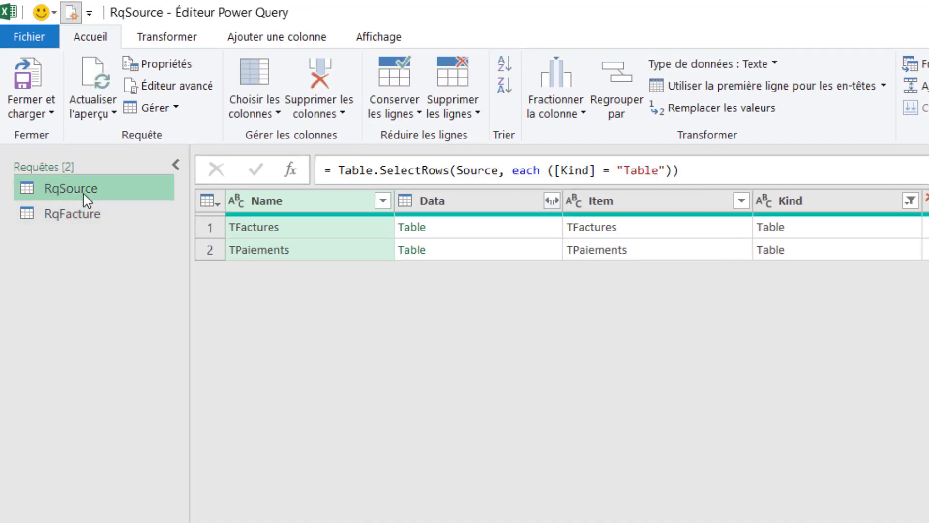
right_click(82, 193)
click(152, 327)
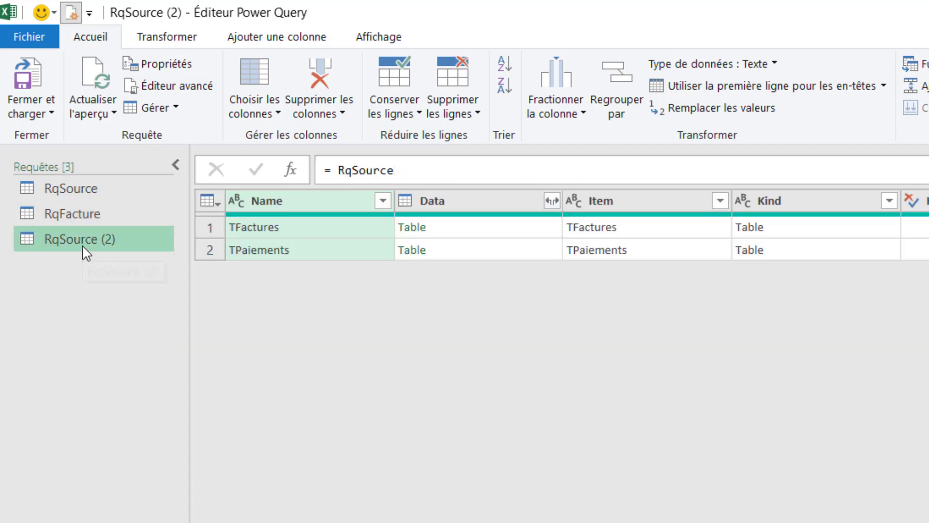
double_click(83, 246)
text(Rq)
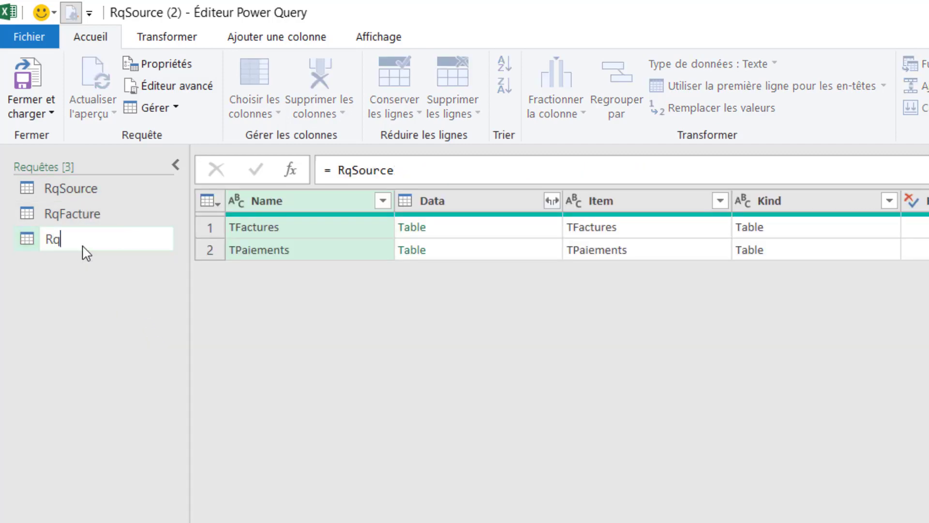
text(Paiementrs)
key(BackSpace)
key(BackSpace)
text(s)
key(Return)
click(87, 253)
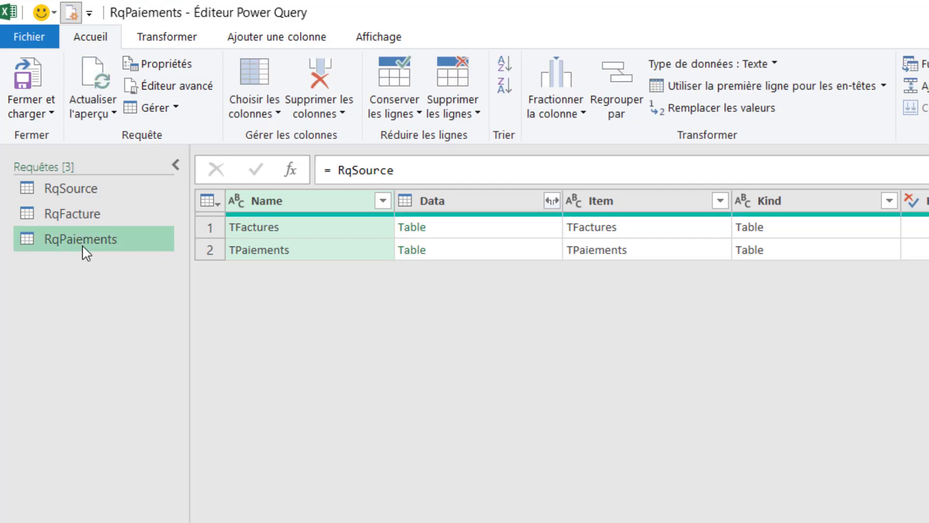
Rename the RqFacture query as RqFactures
double_click(96, 215)
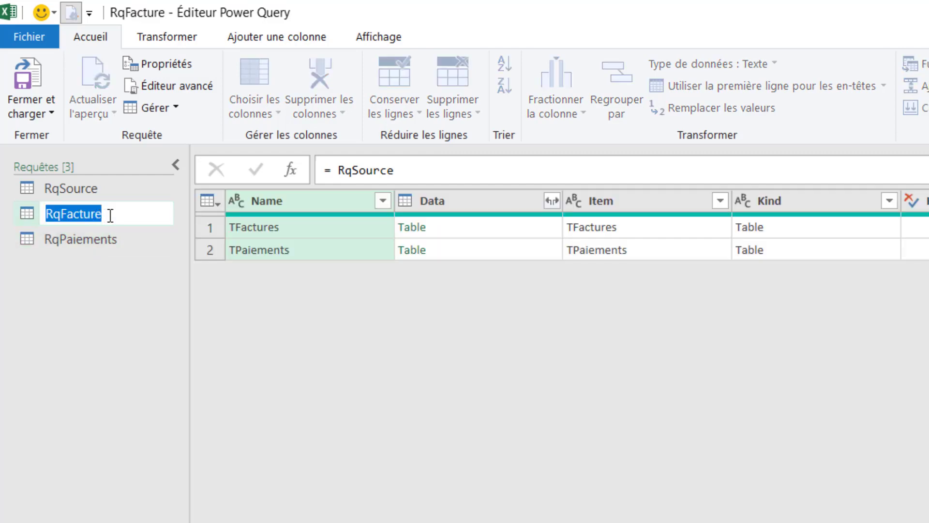
click(110, 215)
text(s)
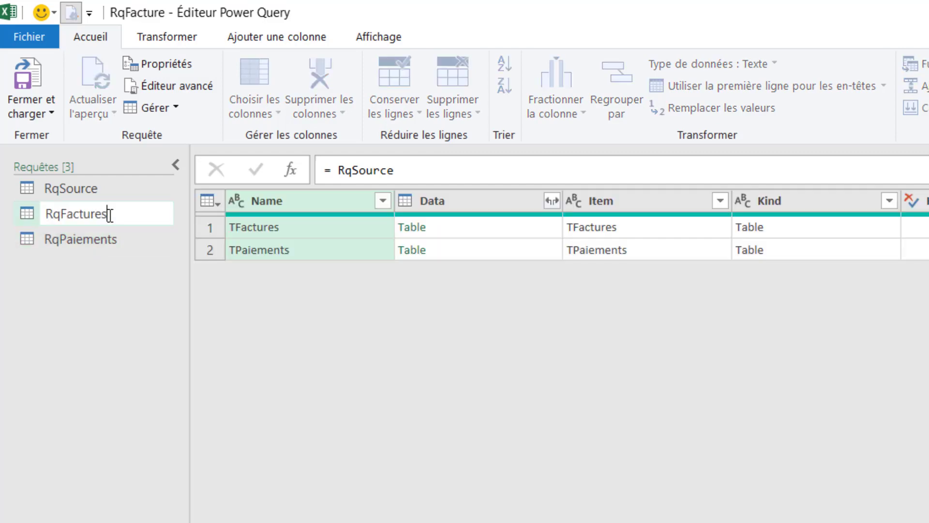
key(Return)
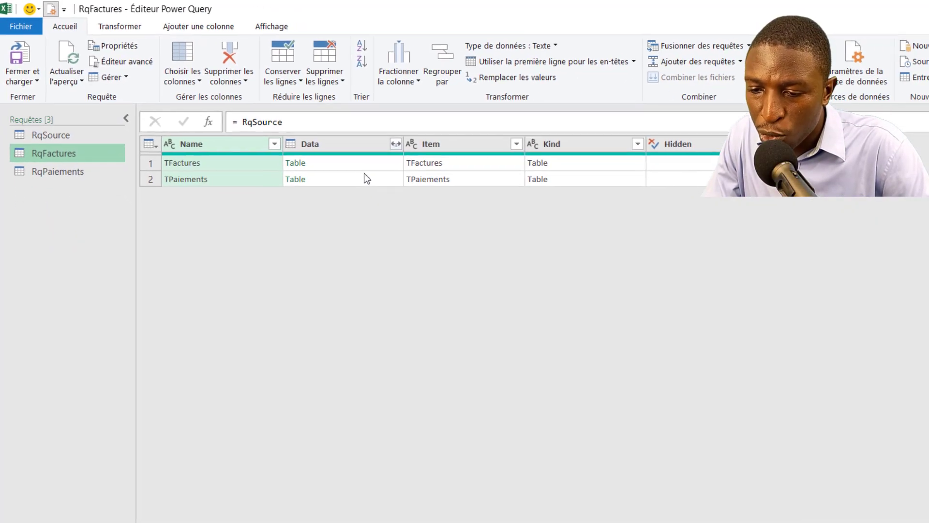
Preview the TFactures table in RqFactures, then drill down into it to load the invoice rows
click(372, 163)
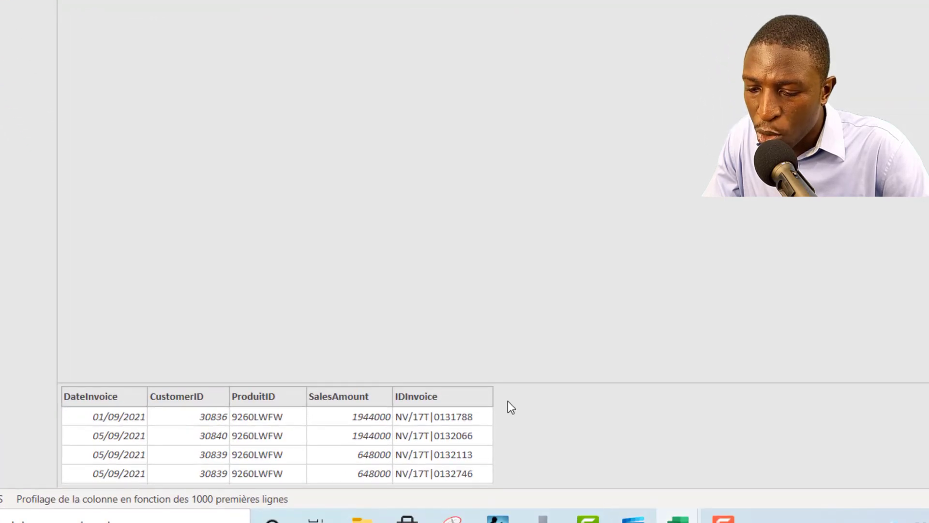
drag(508, 384, 511, 45)
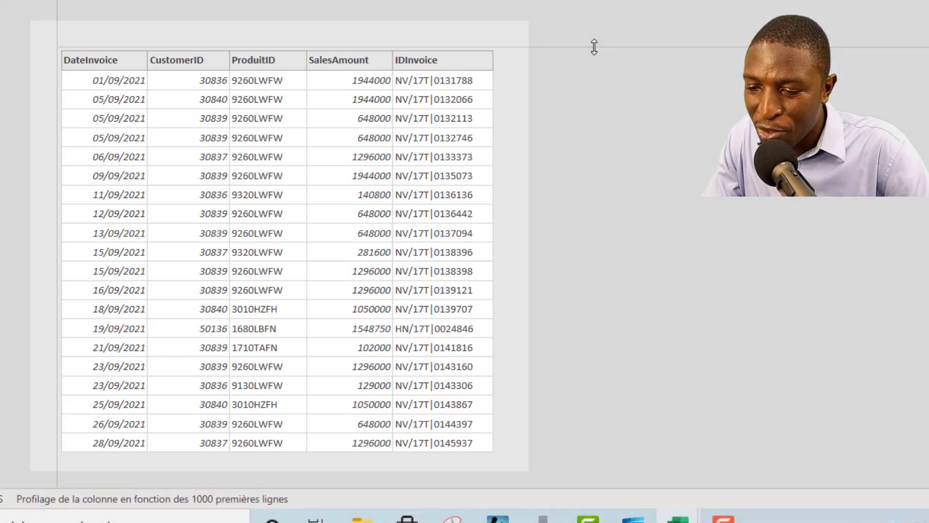
drag(593, 46, 608, 394)
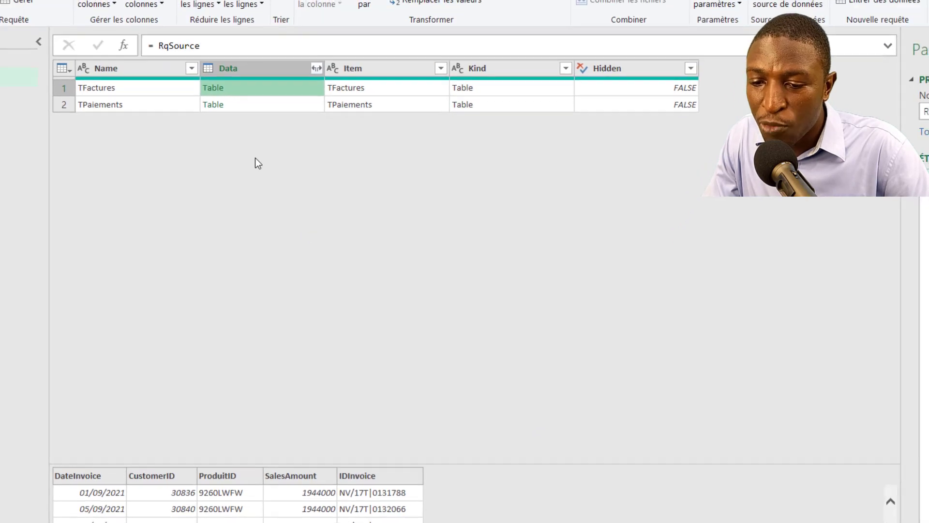
click(212, 89)
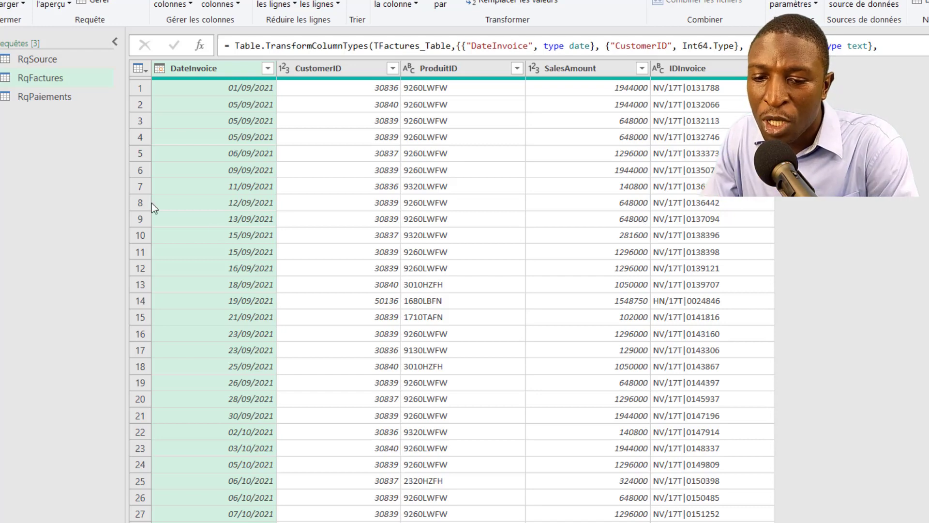
In RqPaiements, preview the TPaiements table and drill down into it to load the payment rows
click(68, 100)
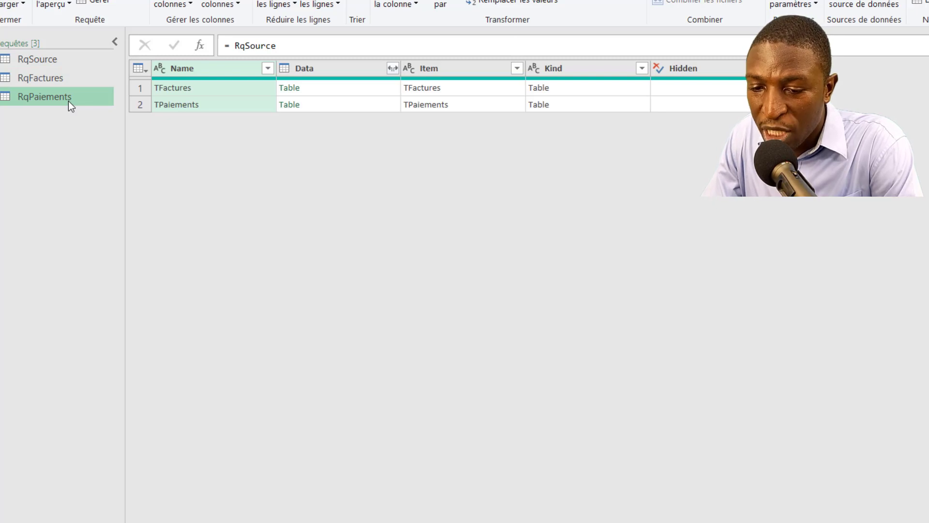
click(366, 102)
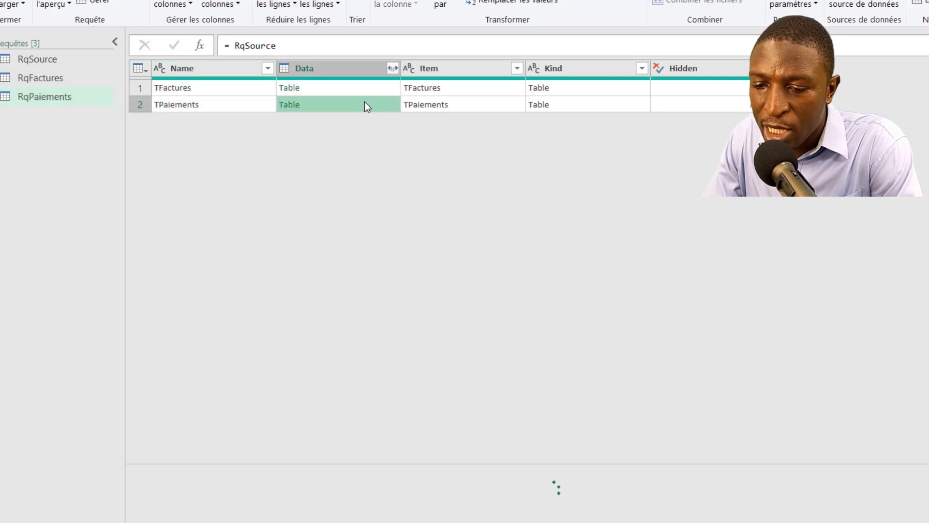
drag(463, 471, 461, 162)
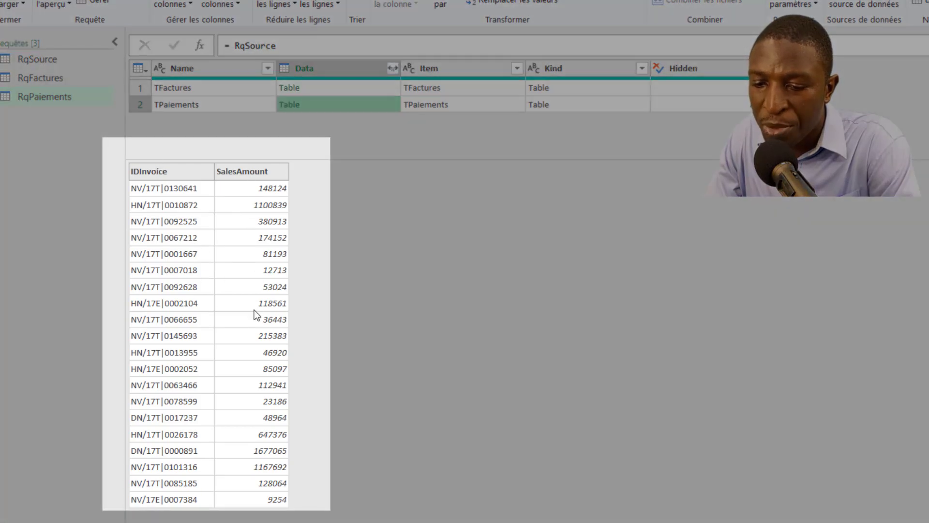
drag(451, 161, 462, 472)
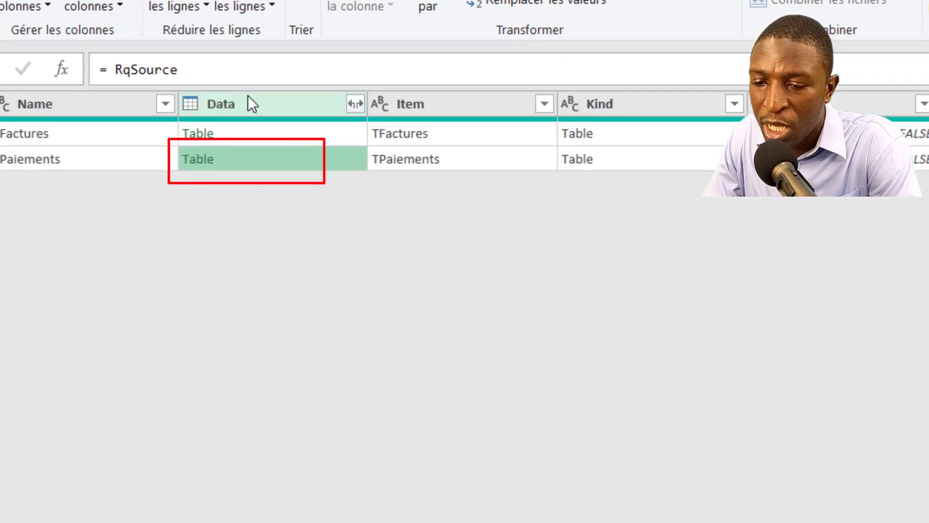
click(194, 167)
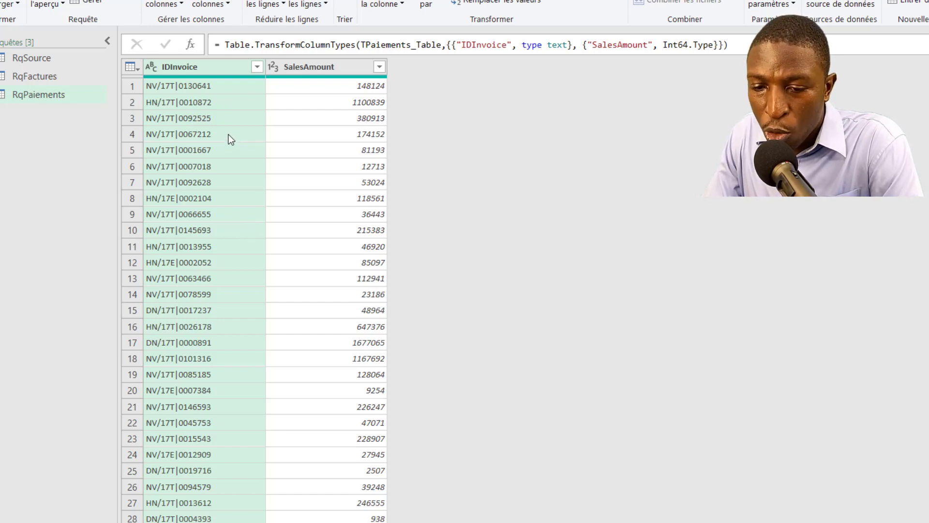
Start merging queries as a new query, with RqFactures as the first table and RqPaiements as the second
click(50, 77)
click(51, 95)
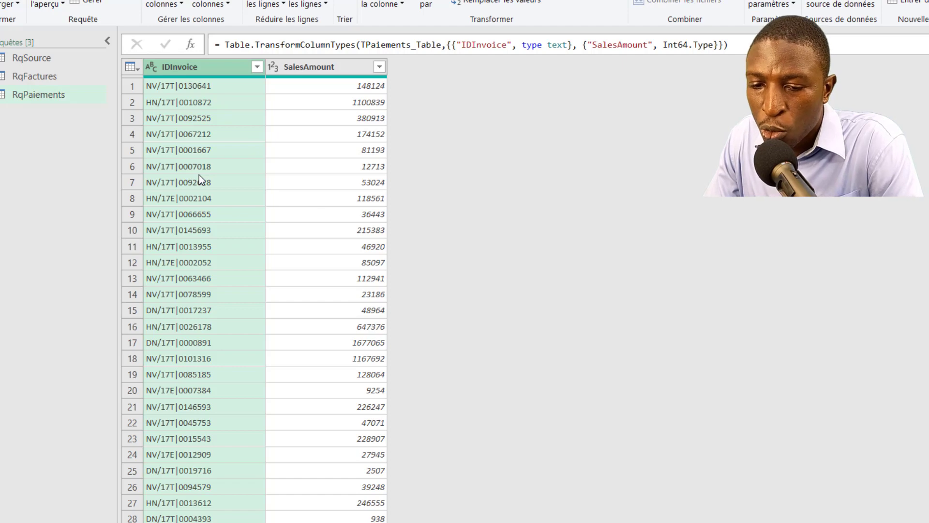
click(43, 77)
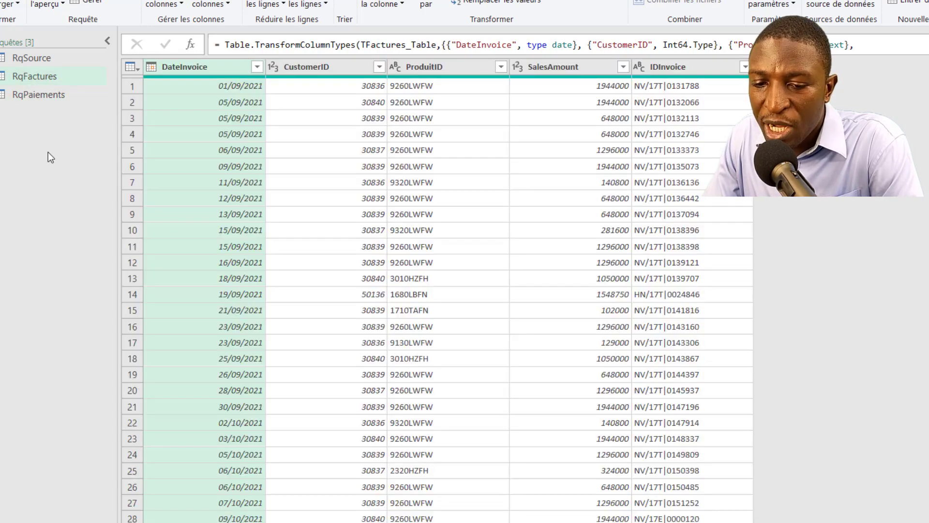
right_click(44, 130)
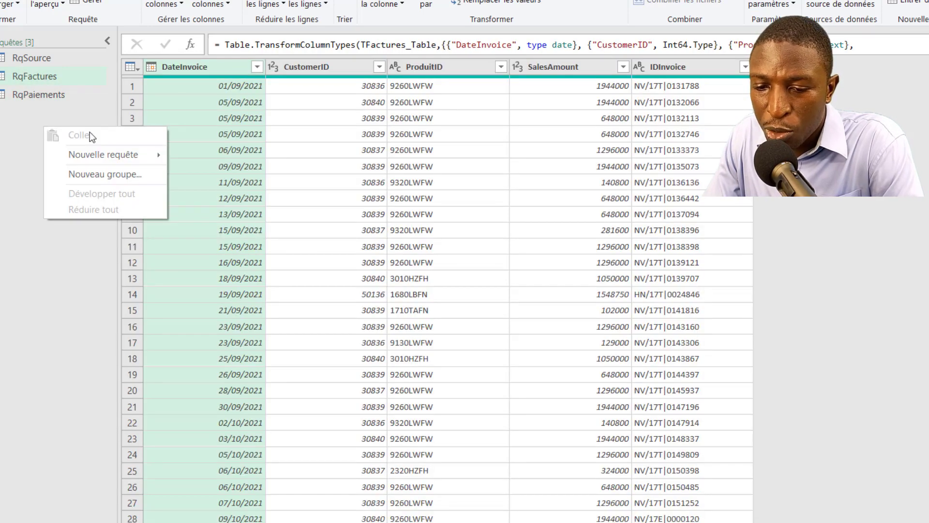
mouse_move(116, 156)
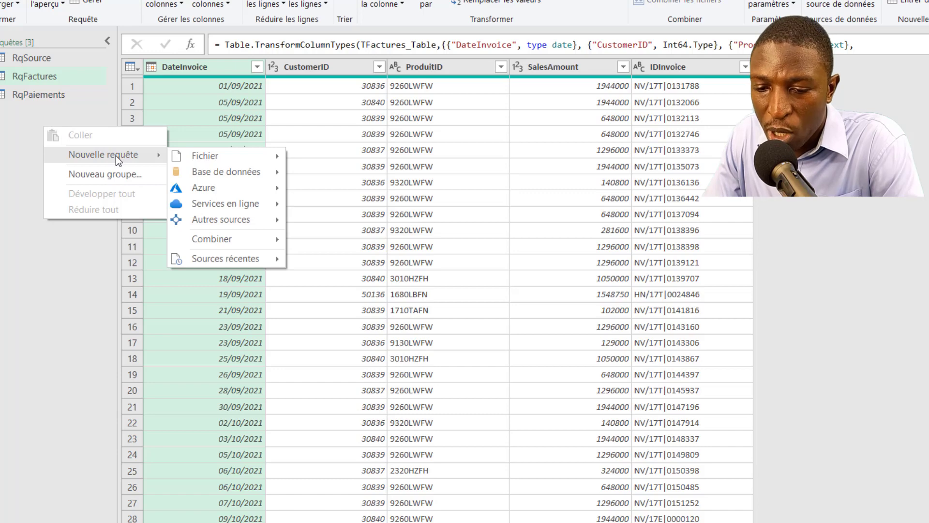
mouse_move(238, 238)
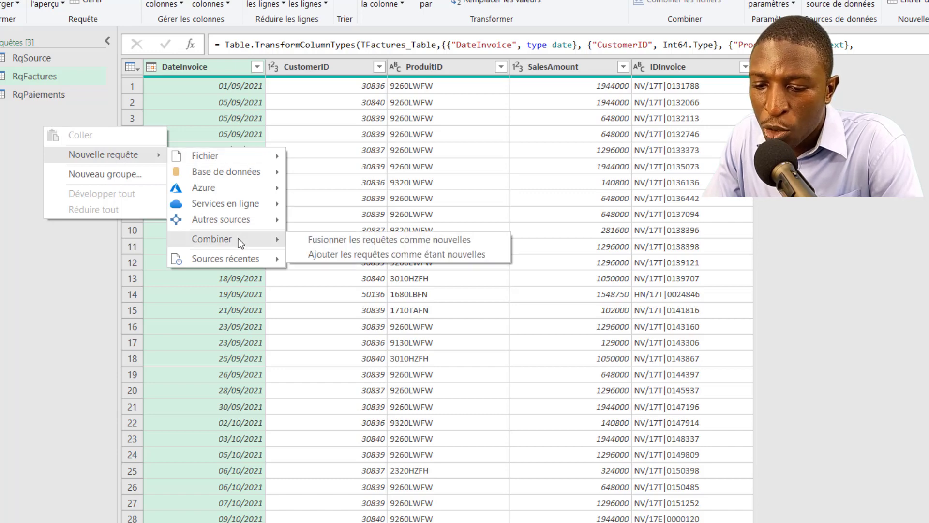
click(381, 243)
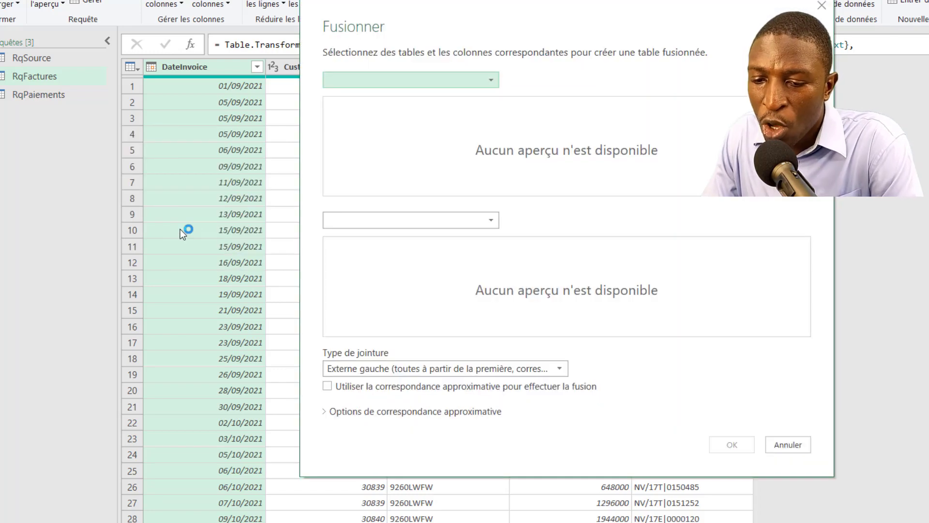
click(417, 88)
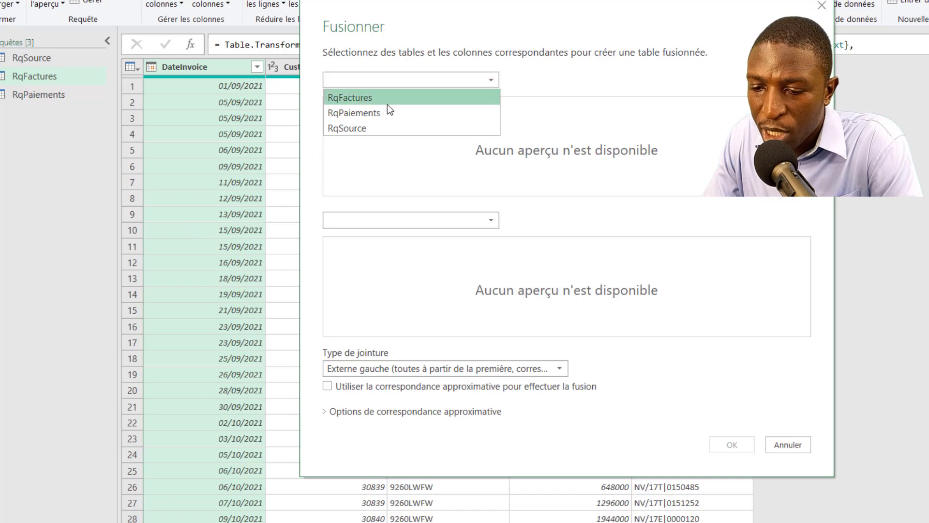
click(373, 100)
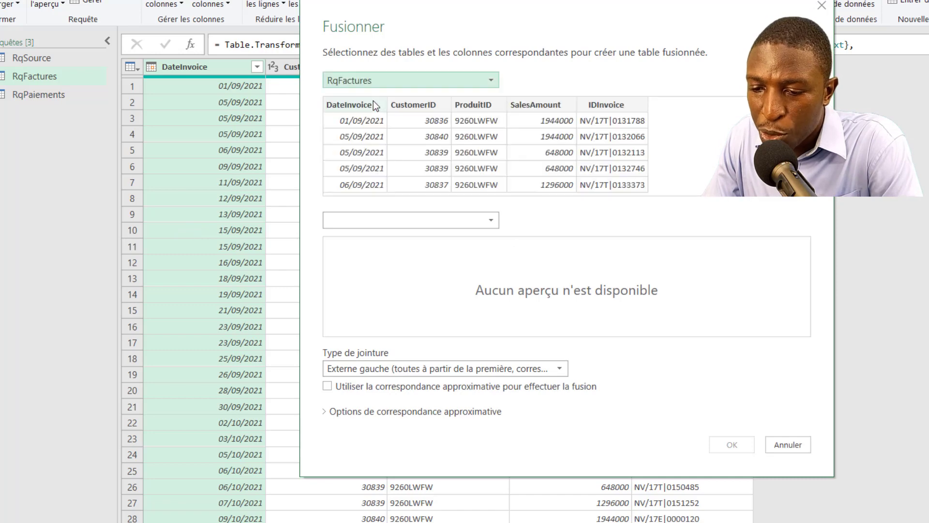
click(422, 222)
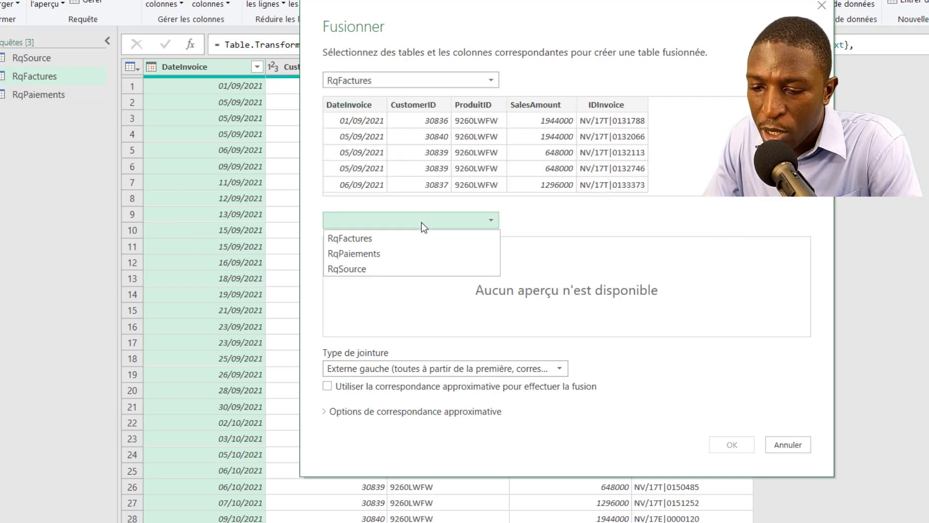
click(387, 253)
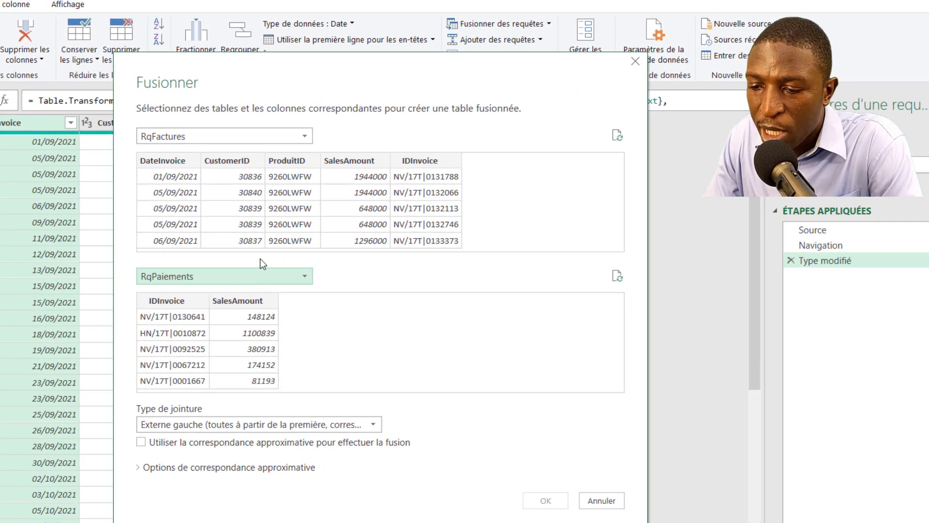
Match the two tables on IDInvoice with a left outer join (Externe gauche) and create the merged query
click(439, 165)
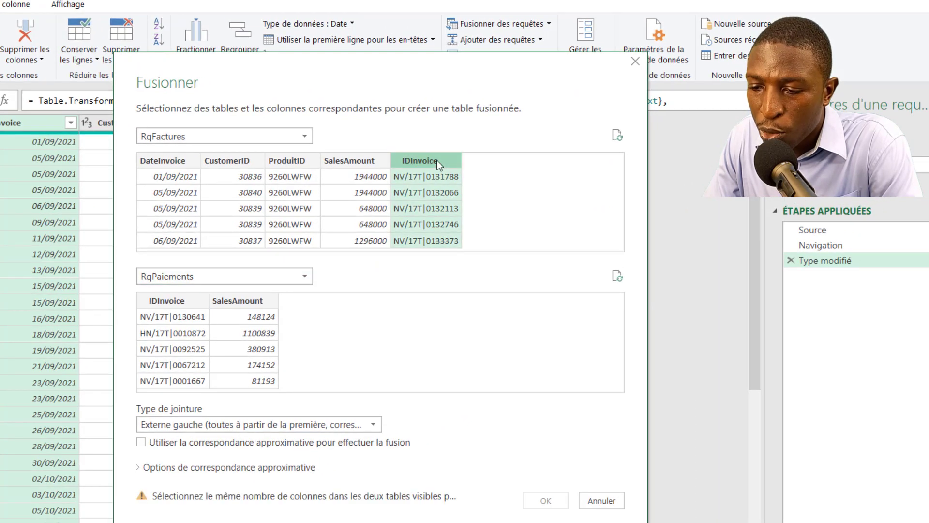
click(193, 300)
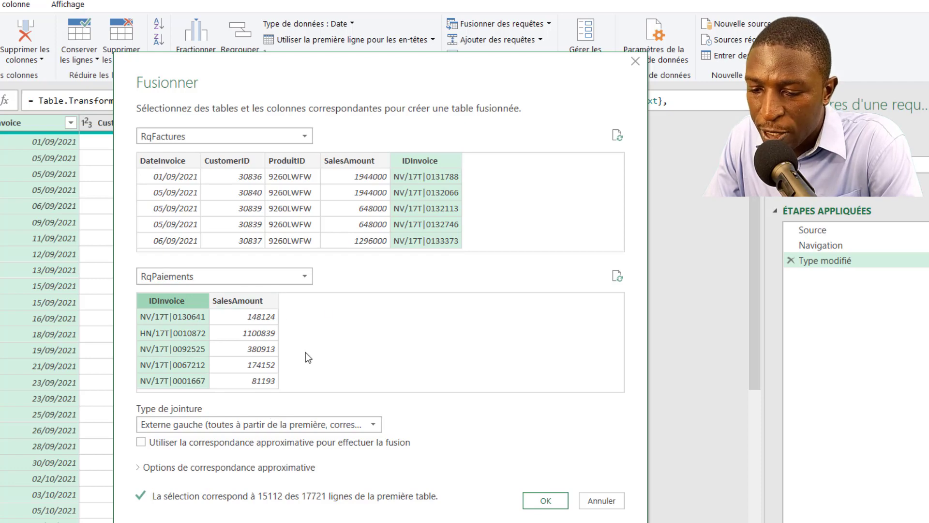
click(318, 424)
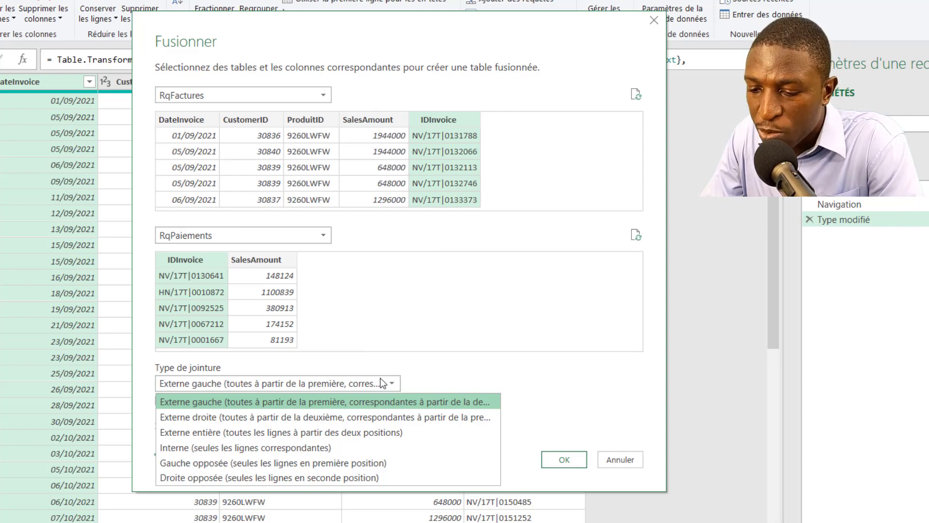
click(265, 402)
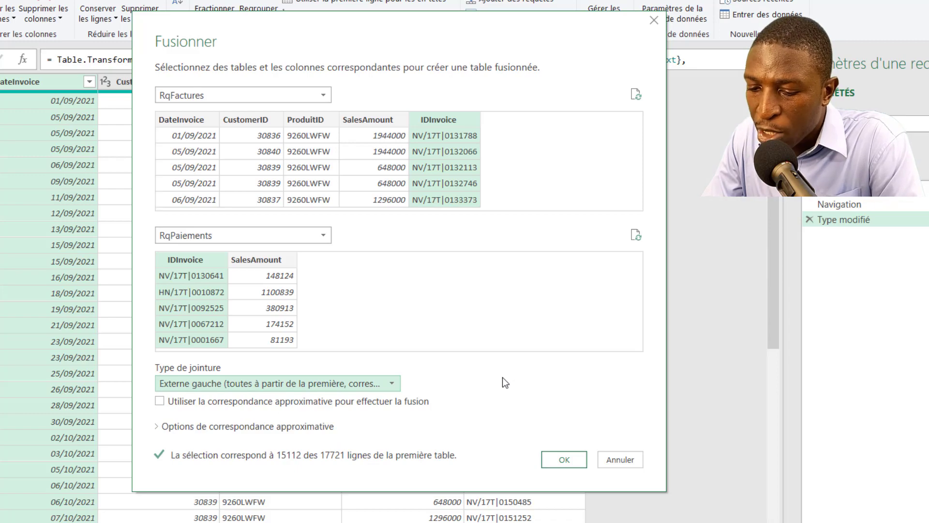
click(563, 460)
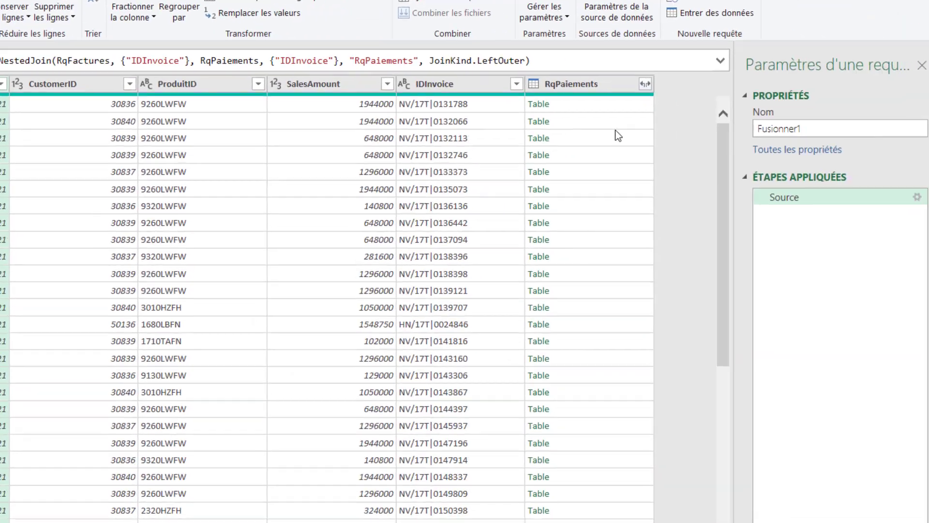
Rename the merged query as RqRappro
click(807, 118)
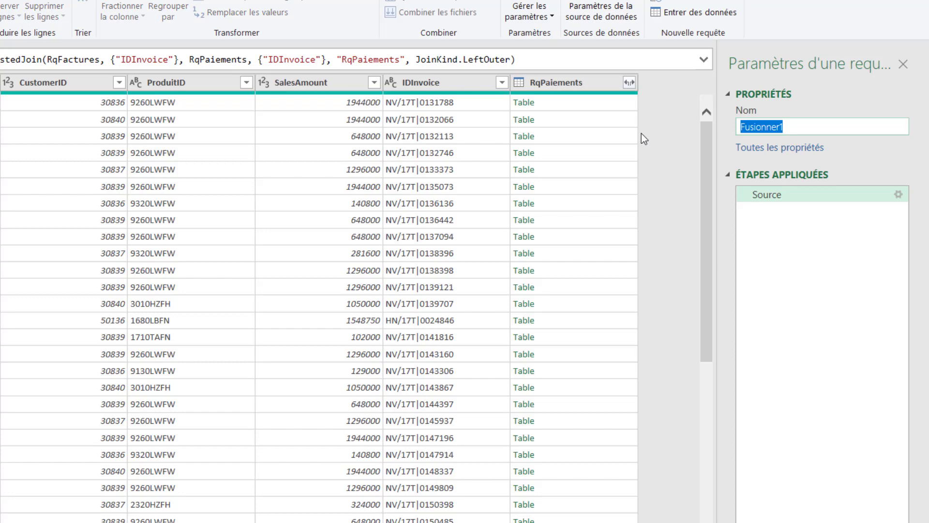
text(Rq)
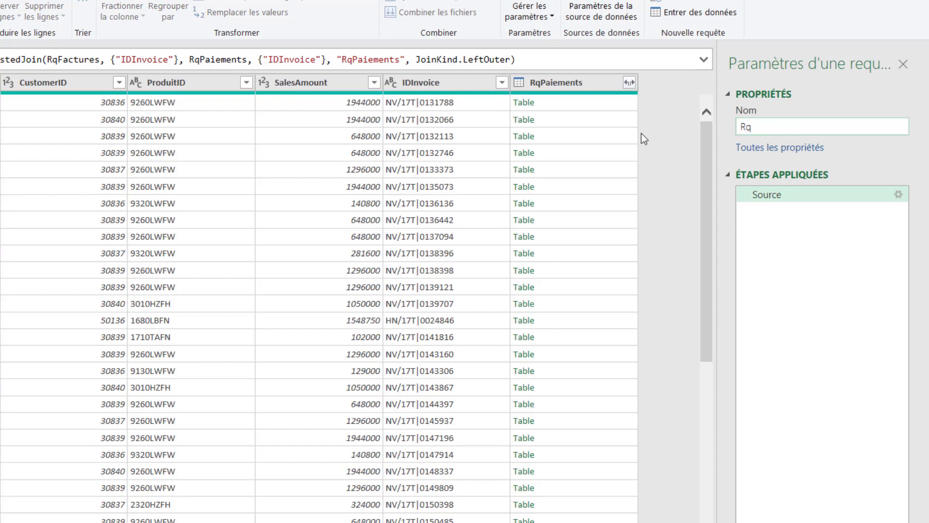
text(Rappro)
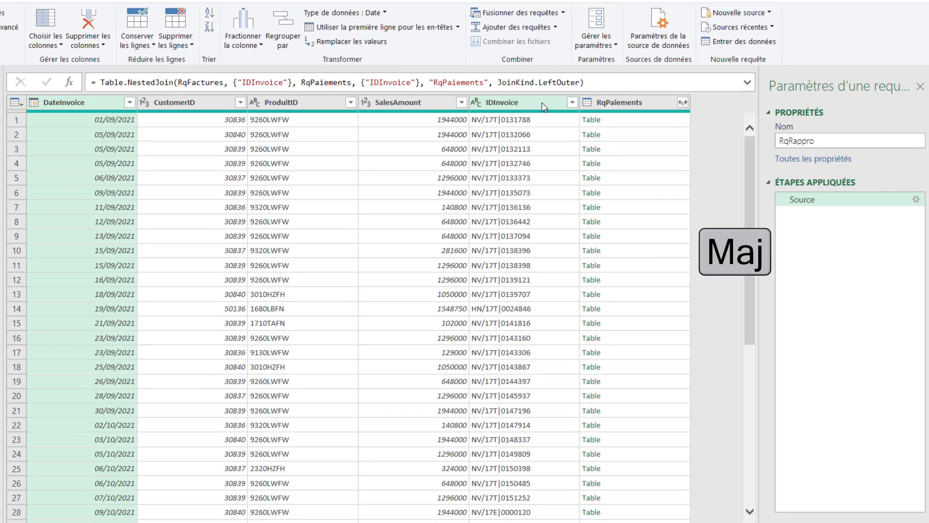
Examine the invoice columns against the RqPaiements column and preview the nested payment table of the first row
shift+click(544, 107)
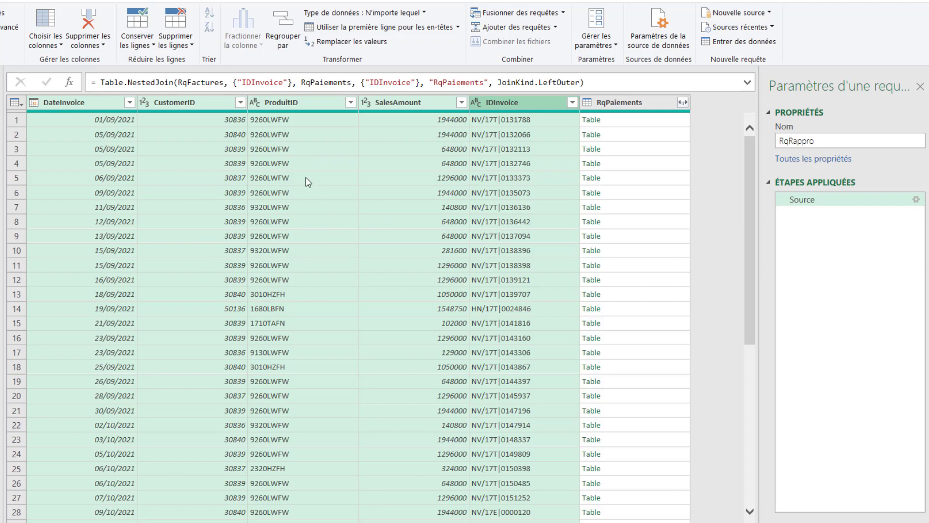
click(635, 102)
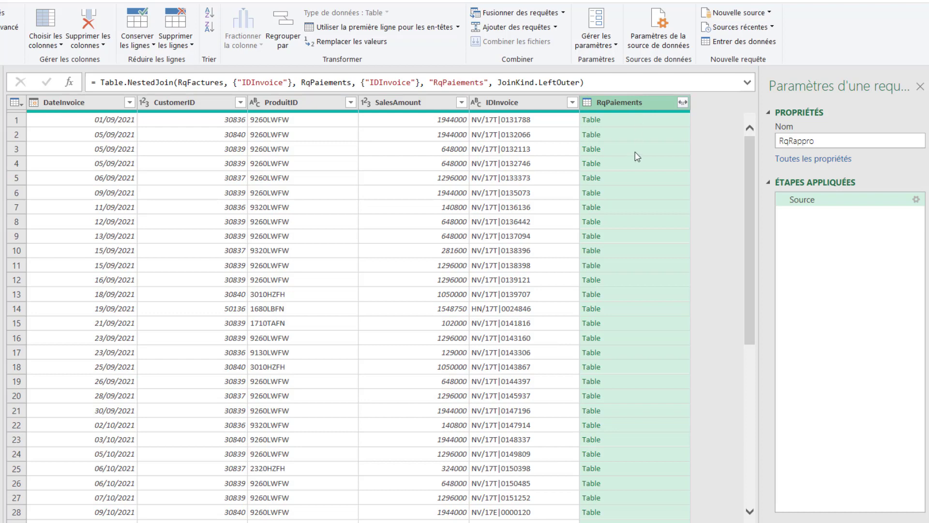
click(671, 120)
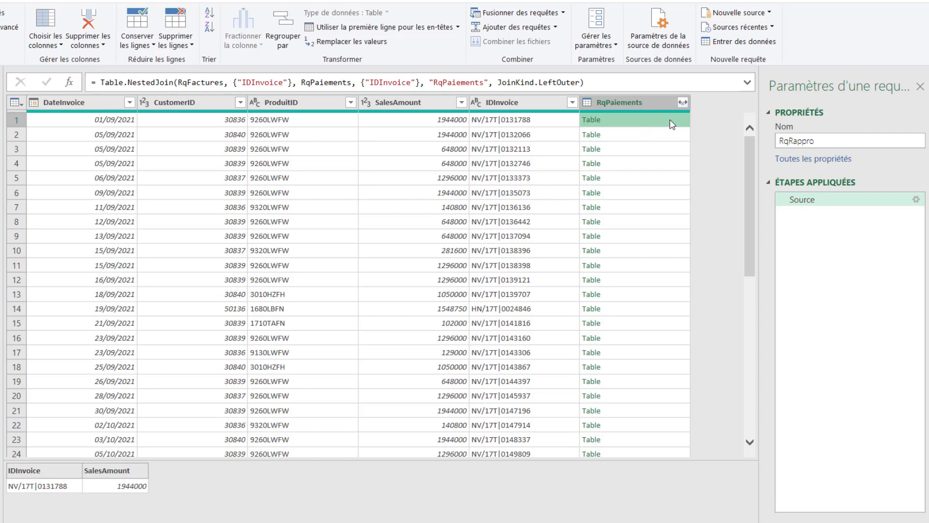
click(512, 105)
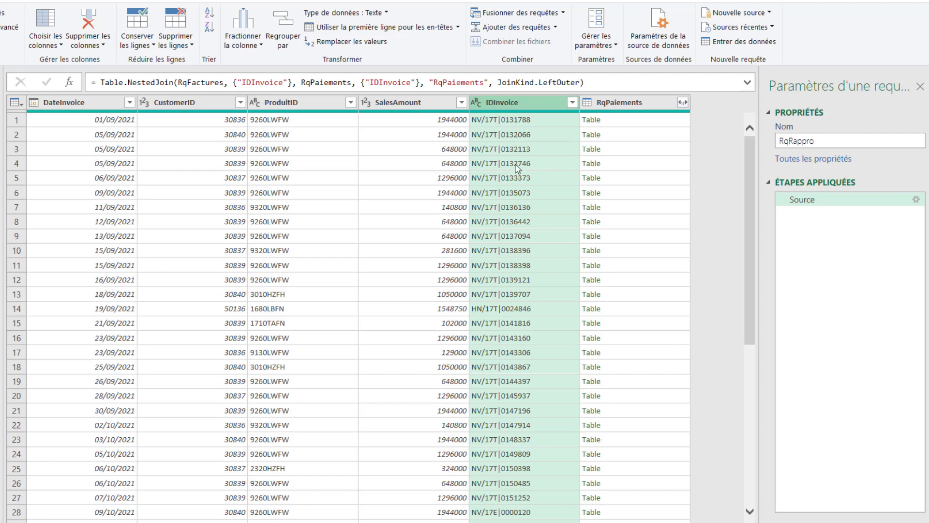
click(680, 122)
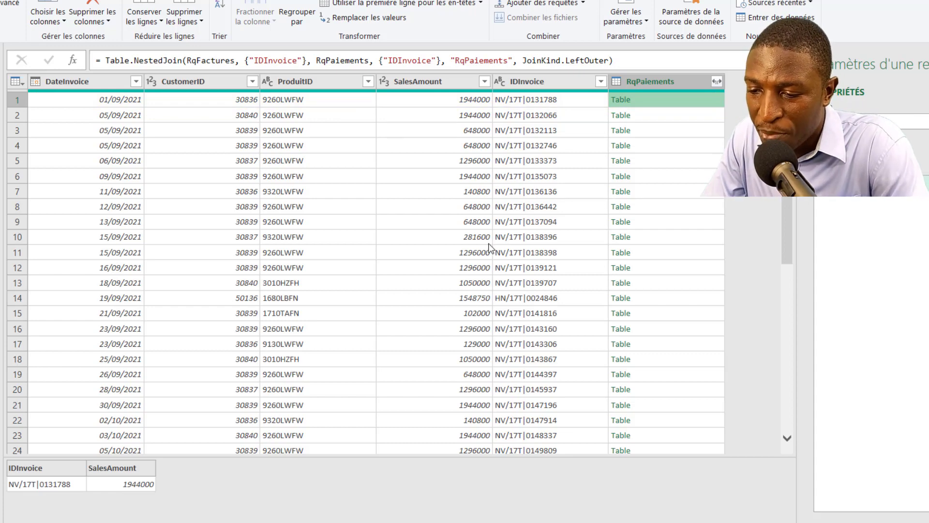
Preview the nested payment table of row 5, and expand the RqPaiements column to SalesAmount only, keeping the original column name as prefix
click(692, 235)
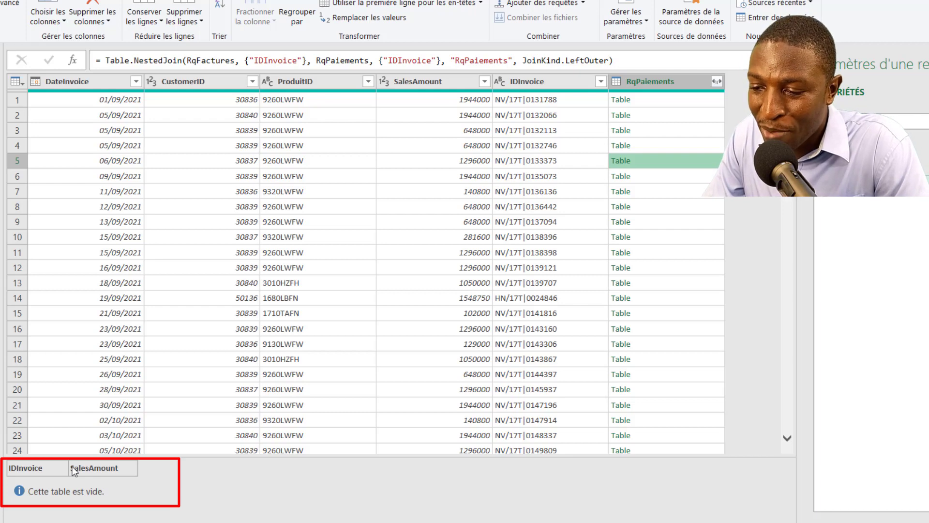
click(718, 81)
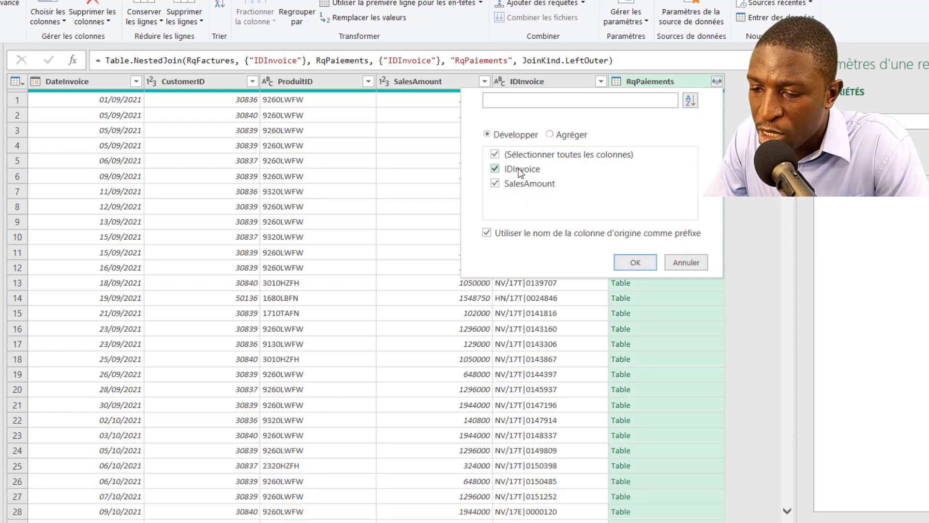
click(519, 169)
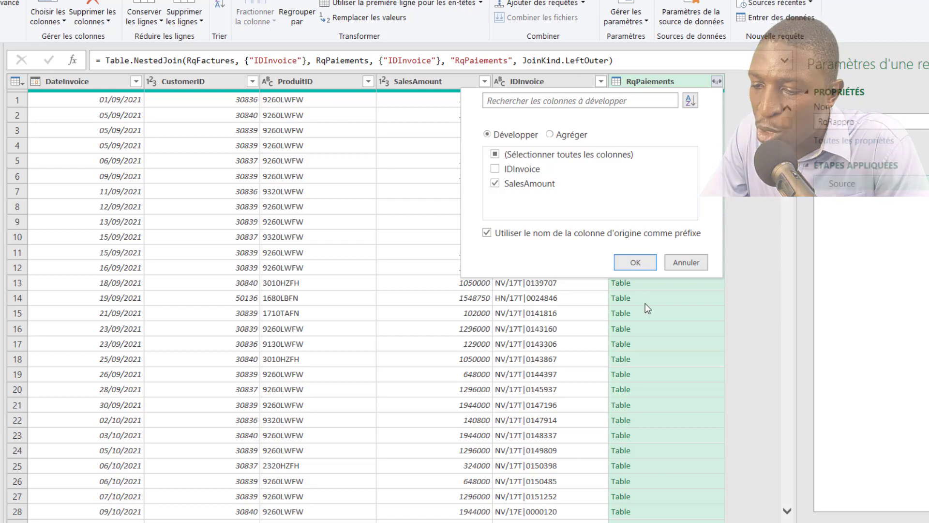
click(638, 261)
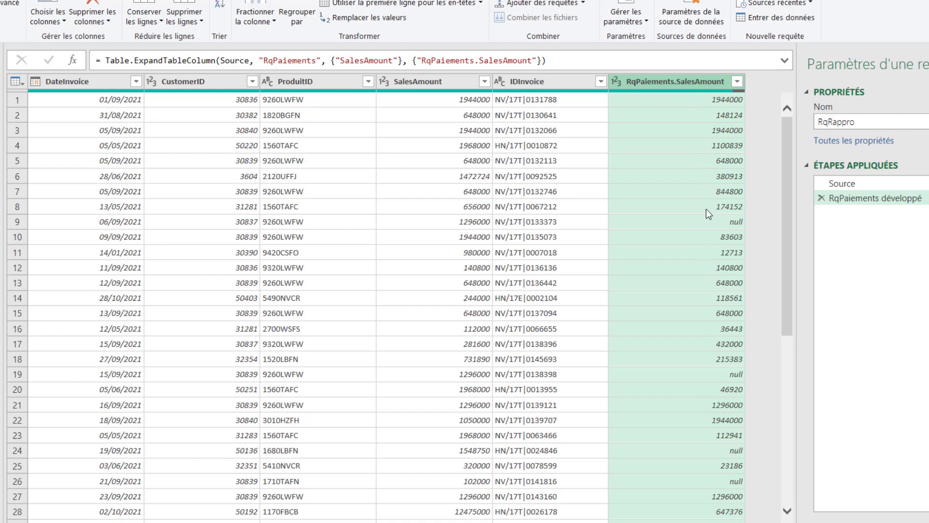
Examine the null values in the RqPaiements.SalesAmount column throughout the expanded table
click(676, 222)
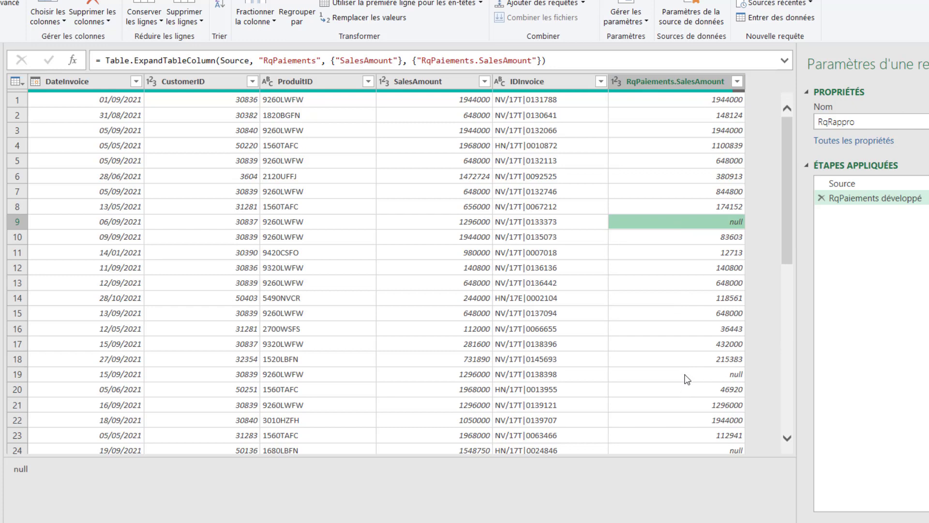
click(686, 375)
scroll(686, 366, down, 6)
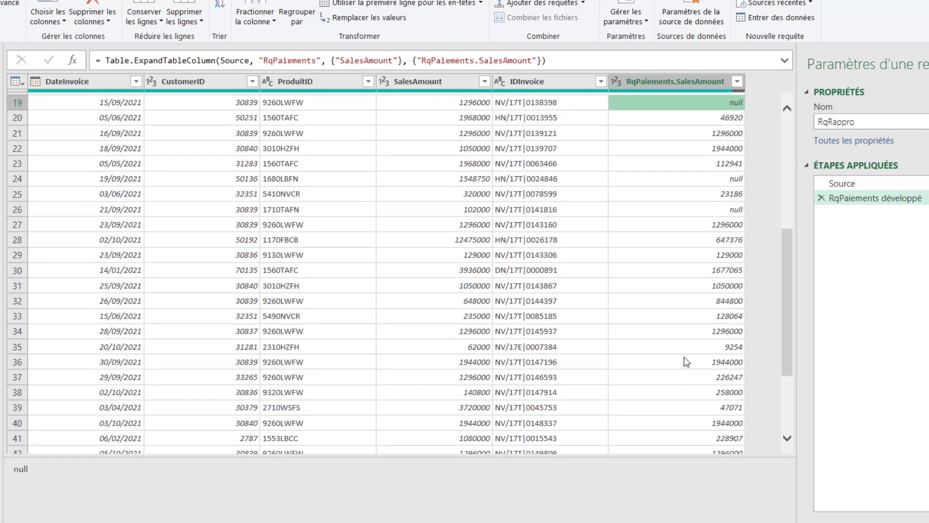
click(694, 179)
click(695, 211)
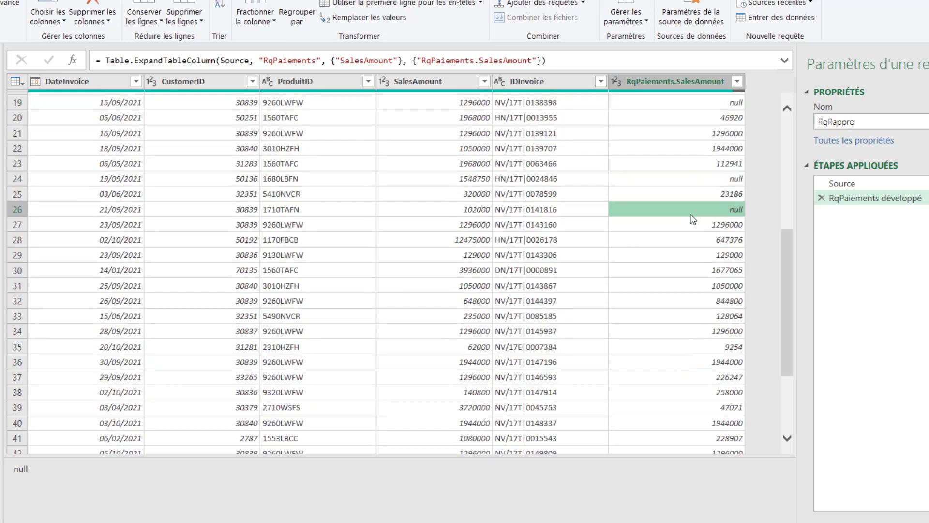
scroll(694, 219, down, 2)
scroll(693, 237, up, 7)
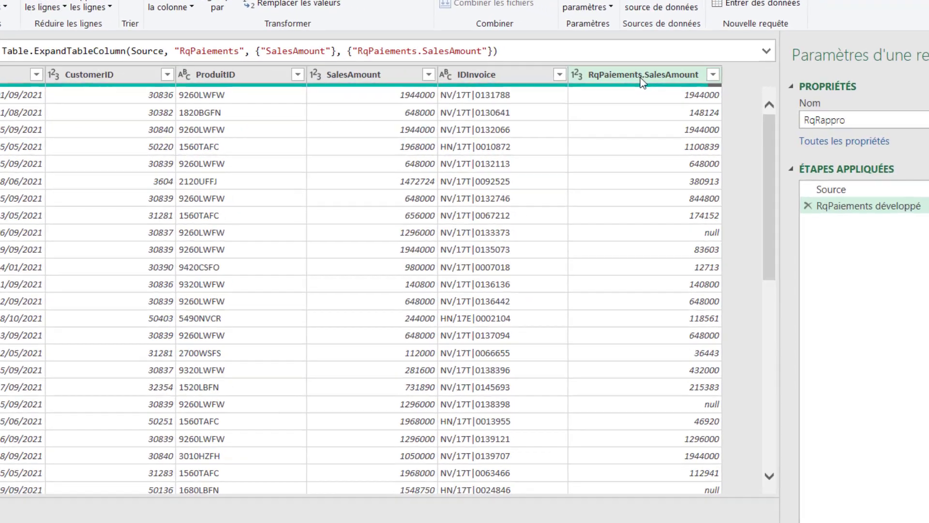
Replace null with 0 in the RqPaiements.SalesAmount column
click(672, 81)
right_click(673, 82)
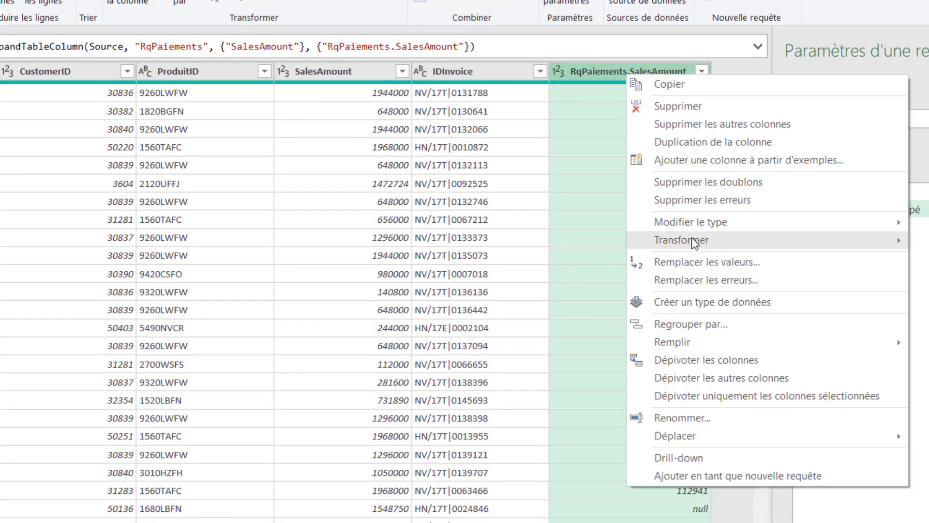
click(697, 266)
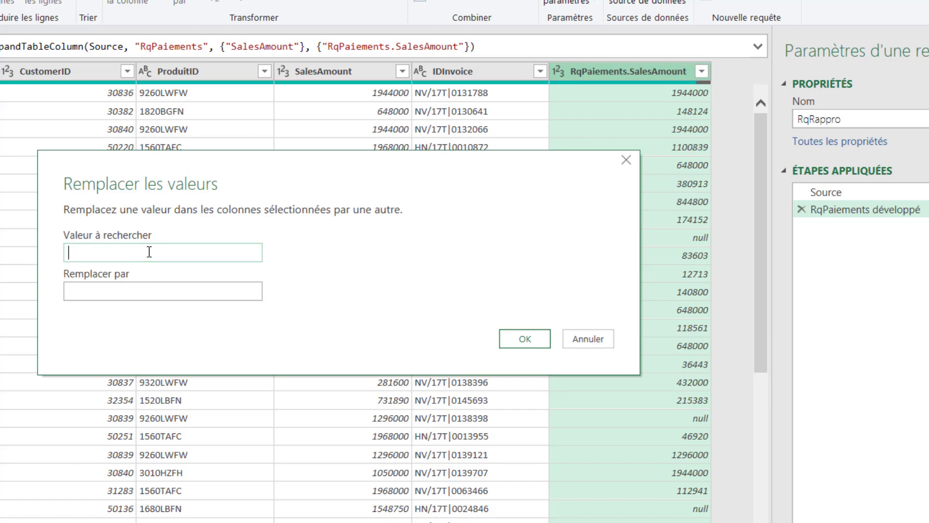
text(ull)
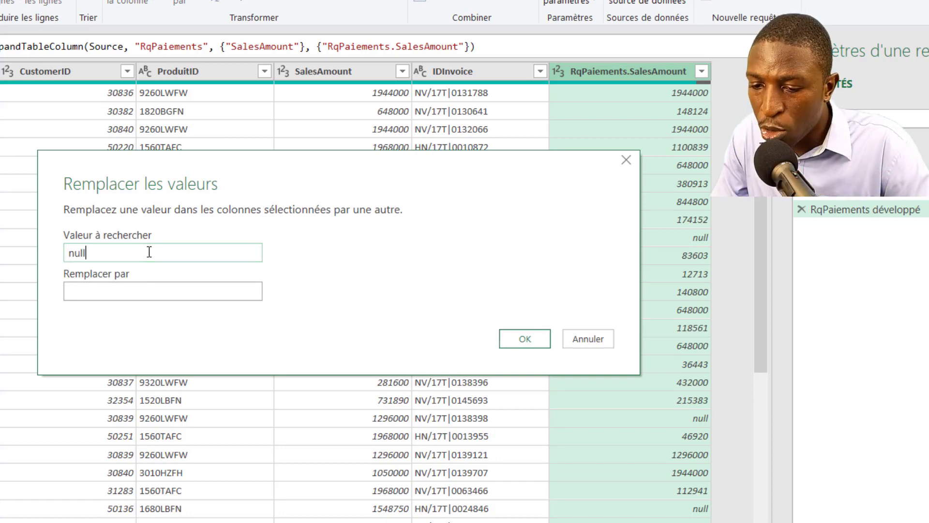
click(147, 292)
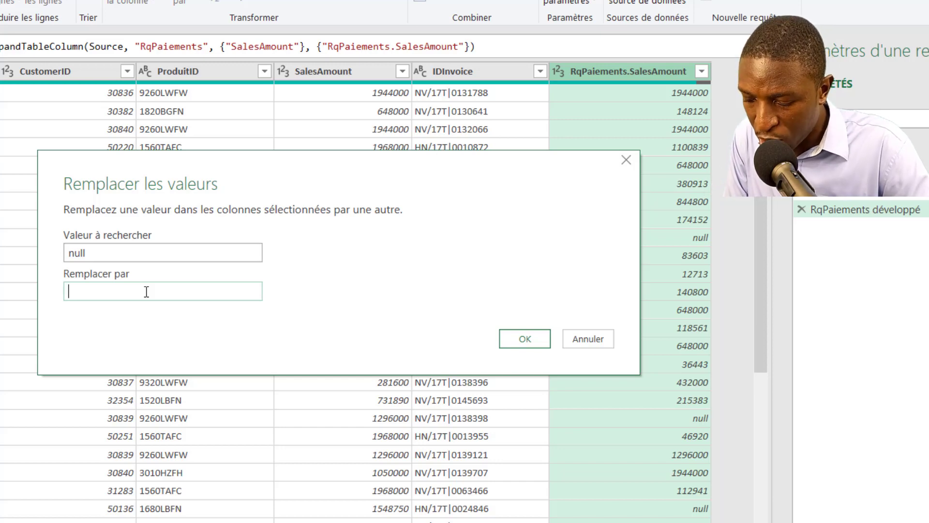
text(0)
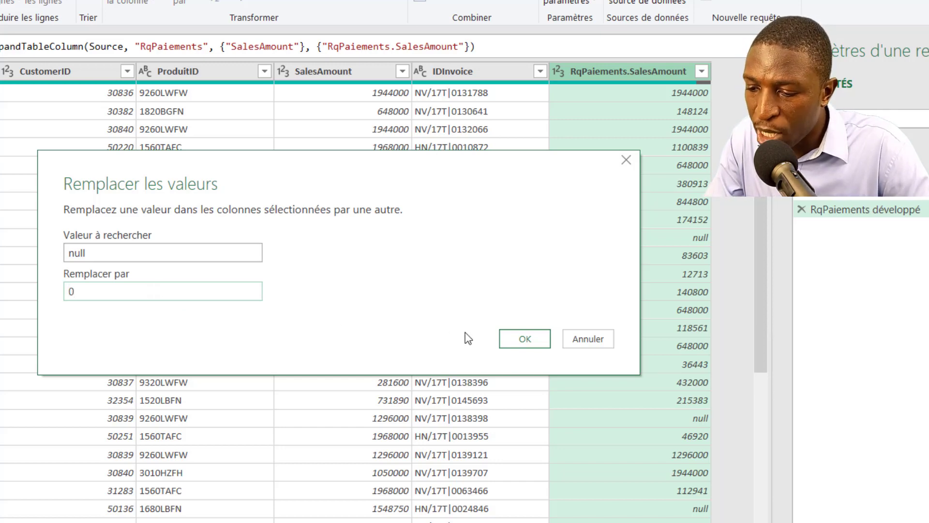
click(526, 340)
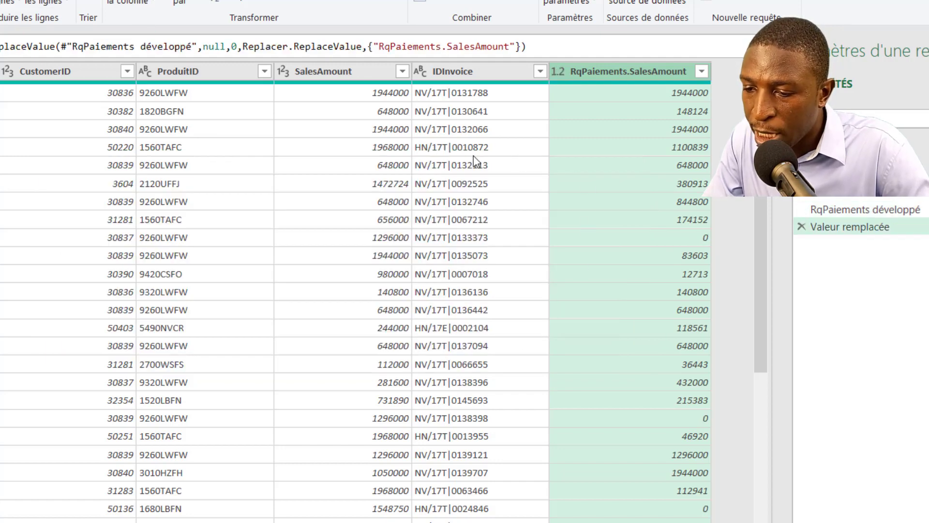
Add a column that subtracts RqPaiements.SalesAmount from SalesAmount using the standard Soustraire operation
click(368, 77)
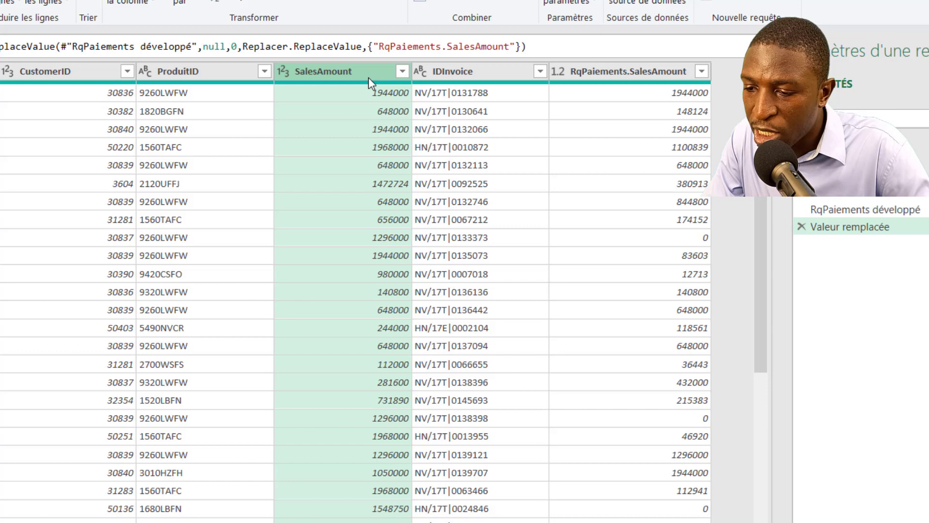
ctrl+click(638, 68)
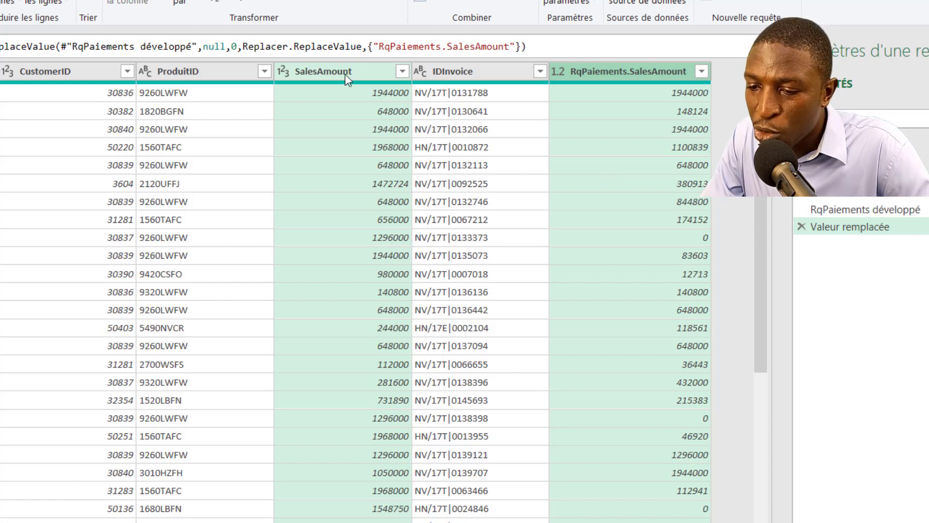
click(488, 69)
click(365, 125)
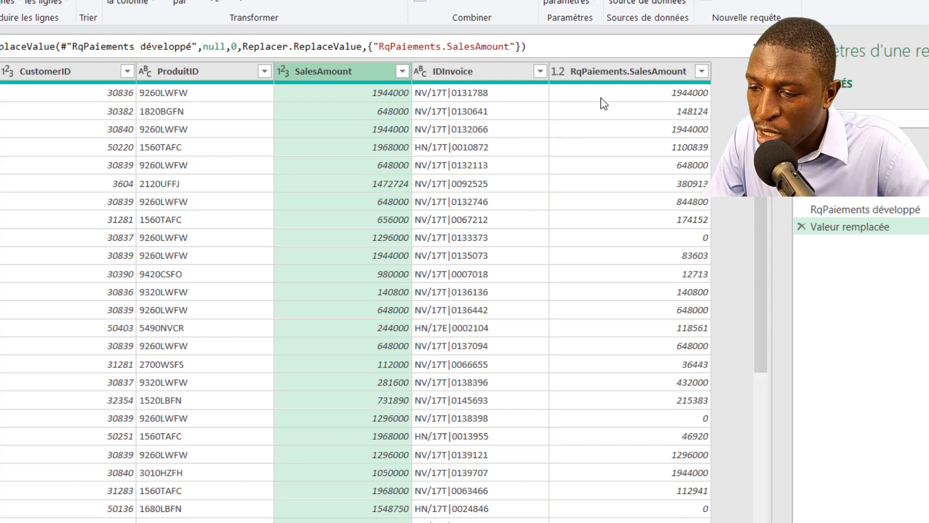
ctrl+click(632, 73)
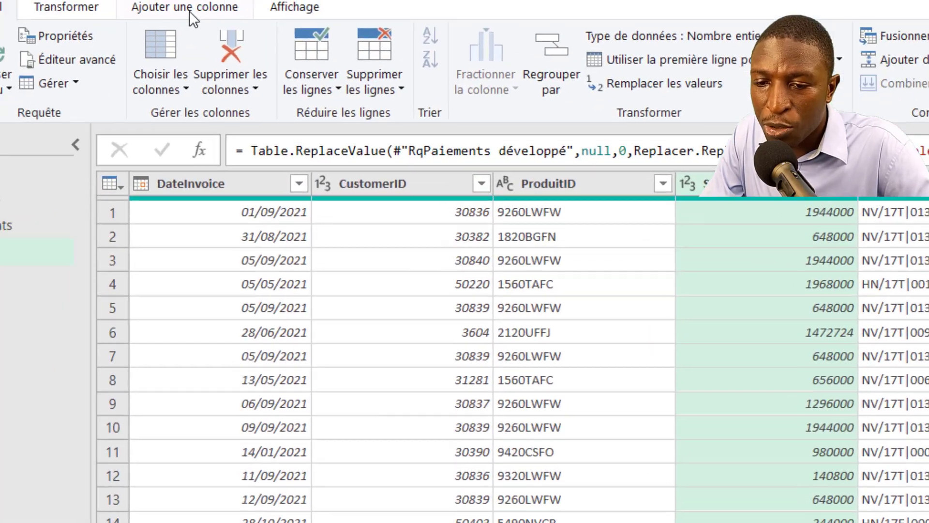
click(237, 18)
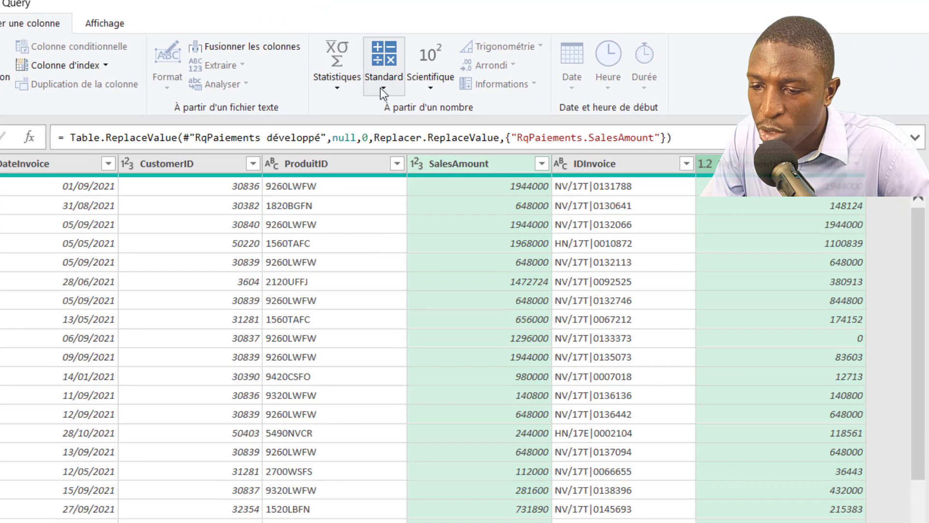
click(382, 87)
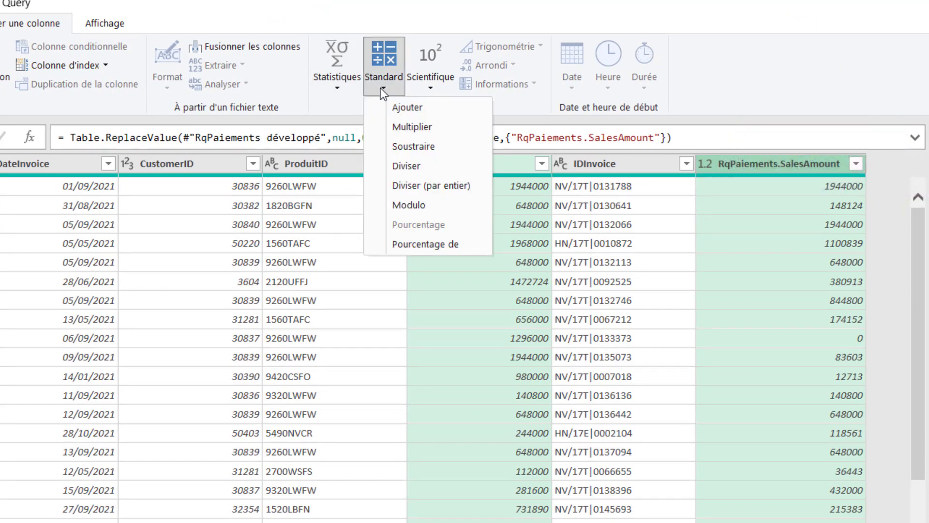
click(432, 146)
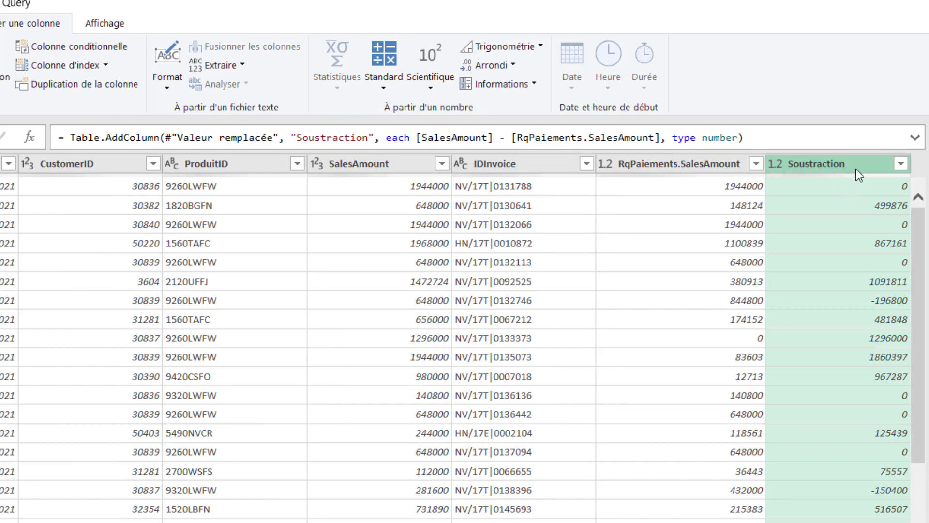
Rename the new subtraction column as Différence
double_click(822, 160)
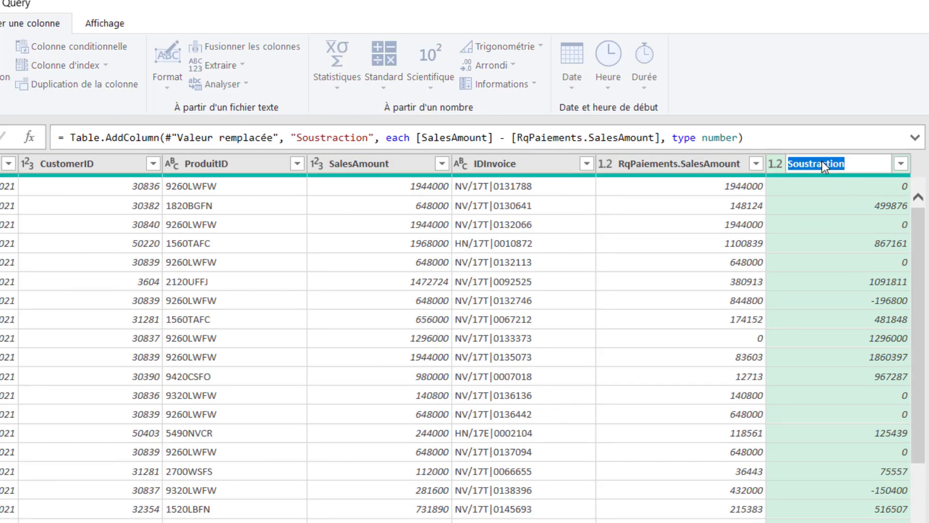
text(Différence)
key(Return)
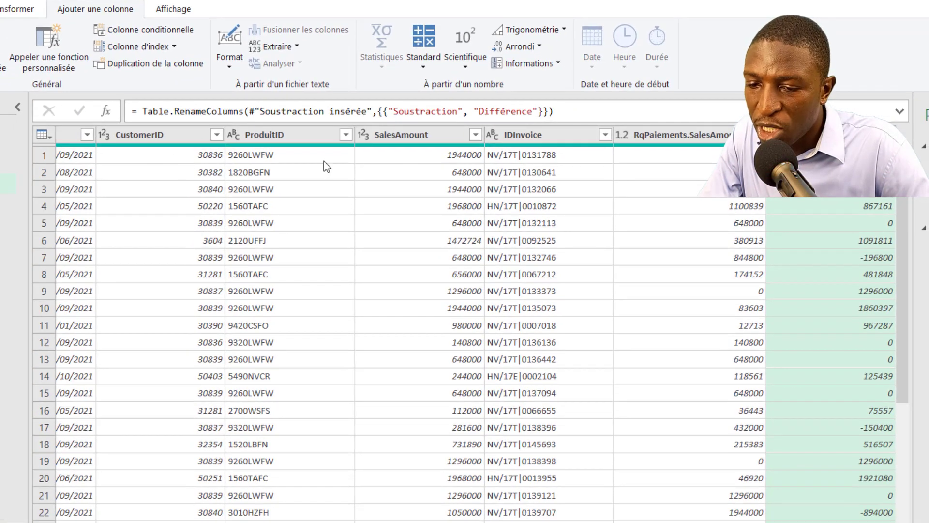
Start a conditional column named Statut Facture whose first clause outputs "Paiement complet" when Différence is equal to (égal à) 0
click(134, 32)
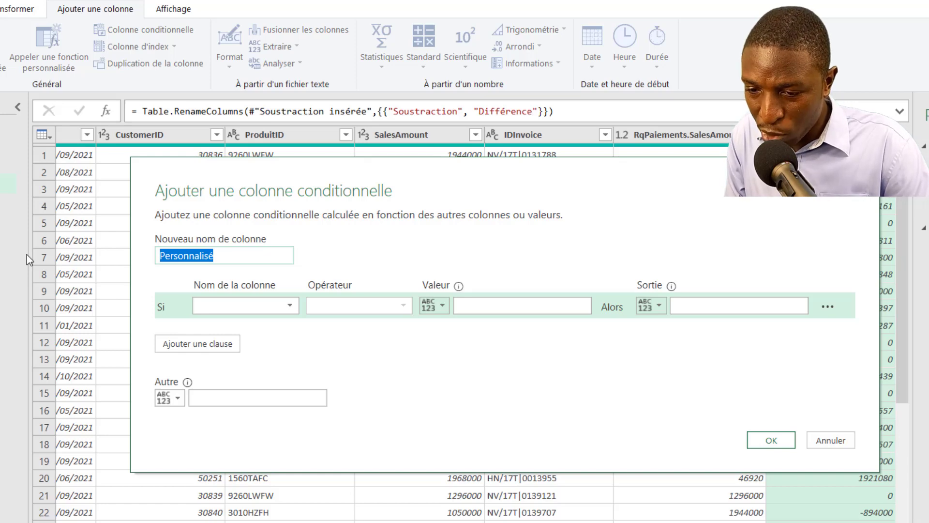
text(S)
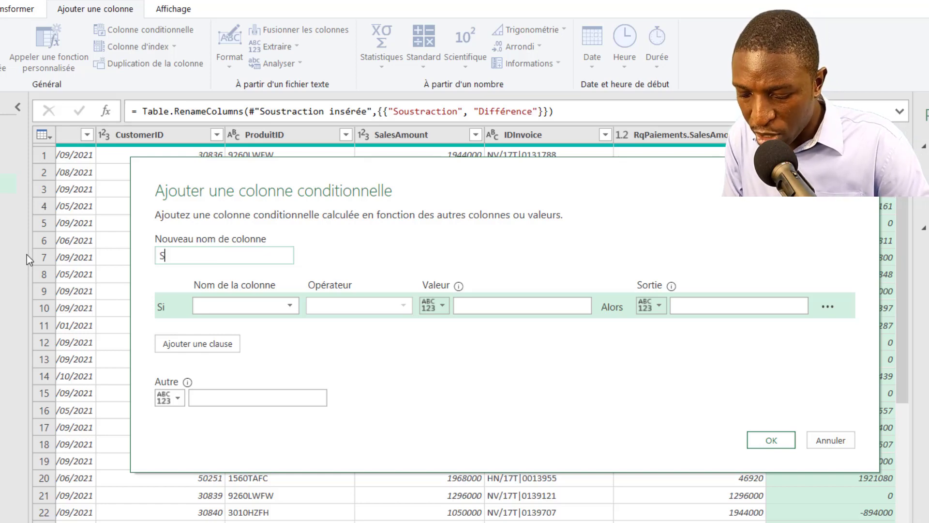
text(tatut Facture)
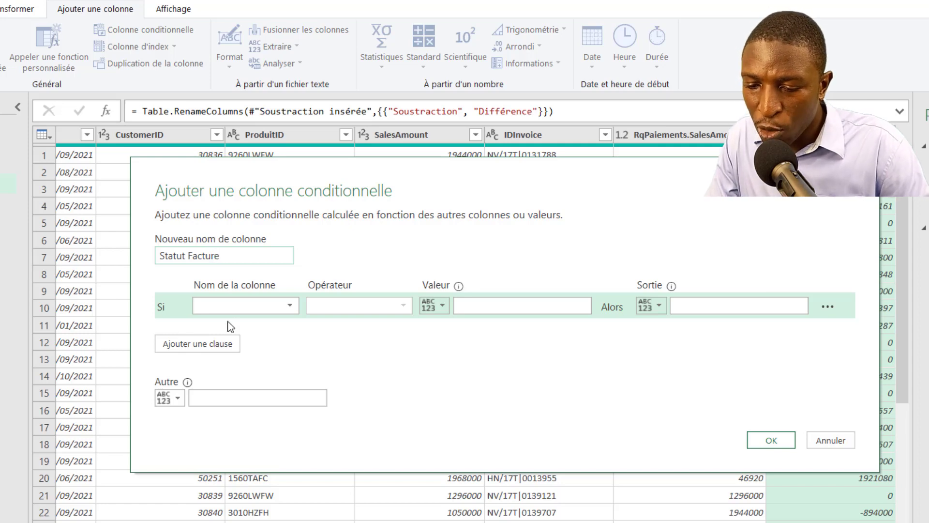
click(260, 309)
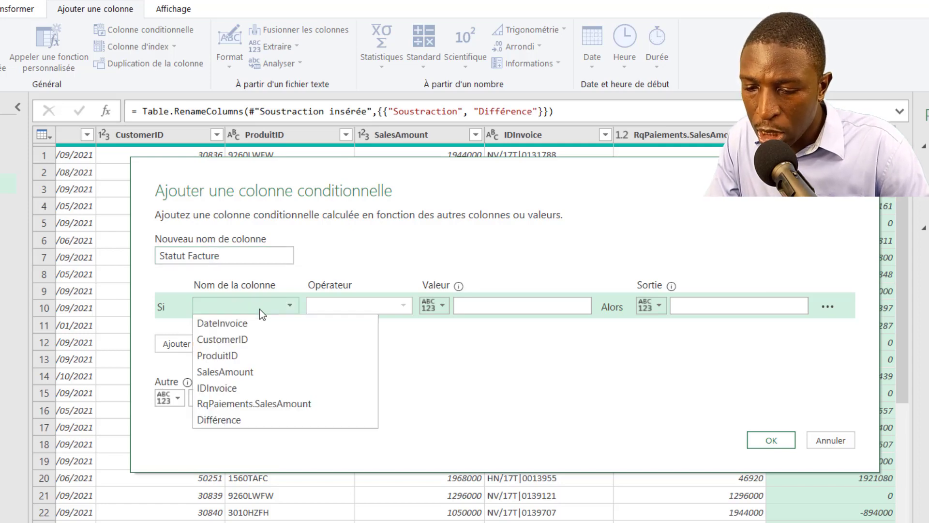
click(279, 419)
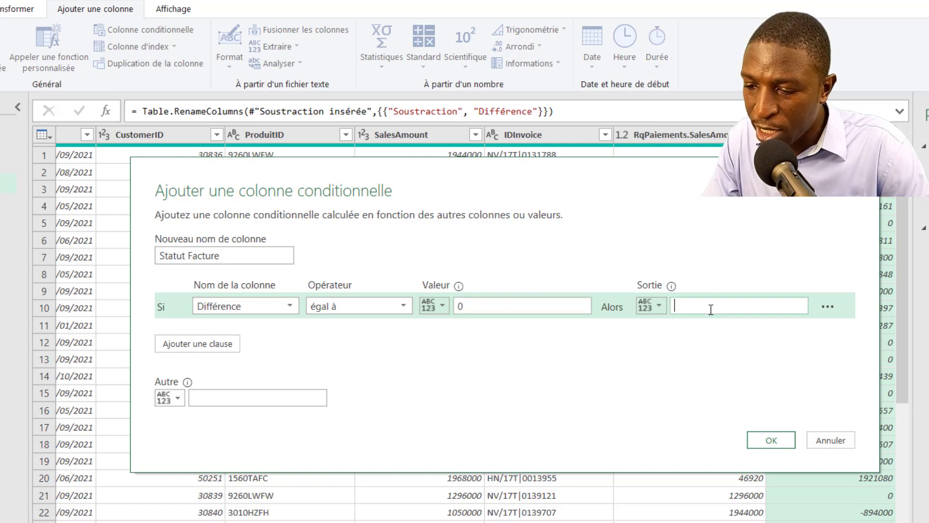
Add a second clause that outputs "Paiement en trop" when Différence is less than (est inférieur à) 0
click(202, 344)
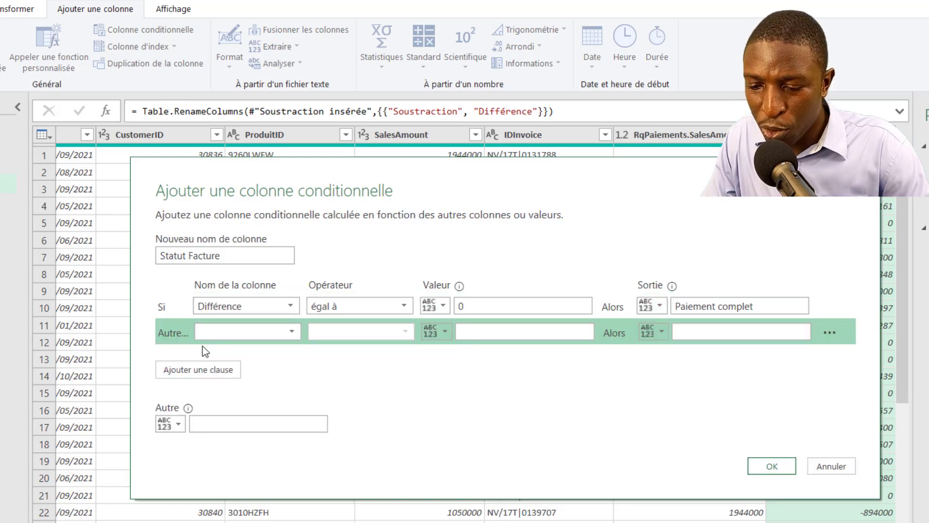
click(288, 332)
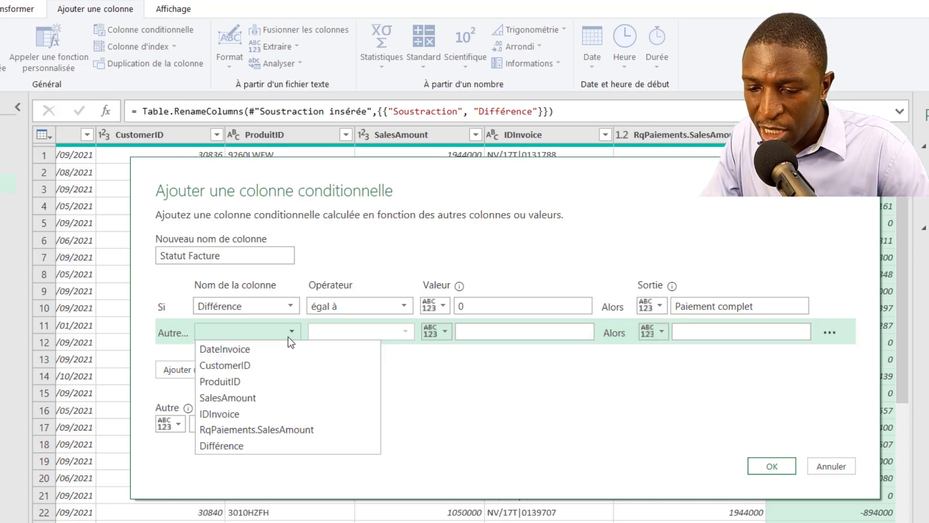
click(281, 445)
click(402, 334)
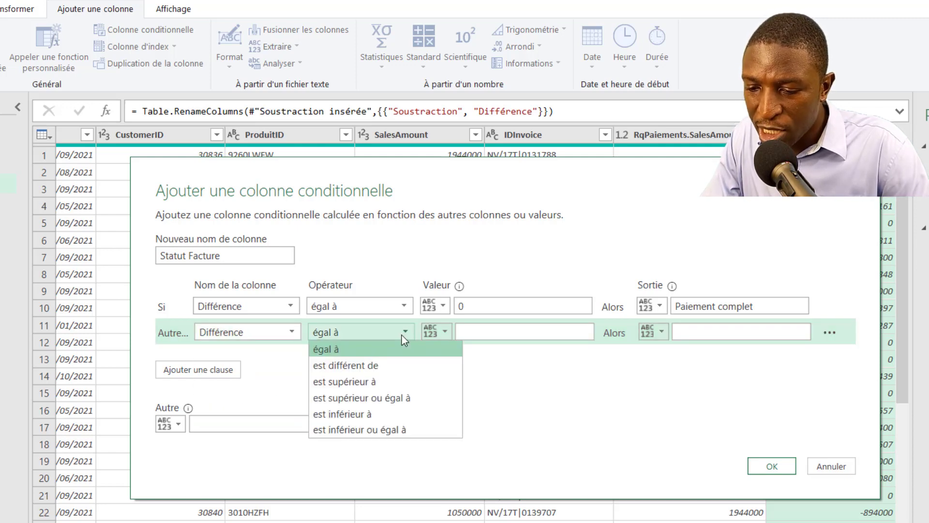
click(373, 414)
click(523, 334)
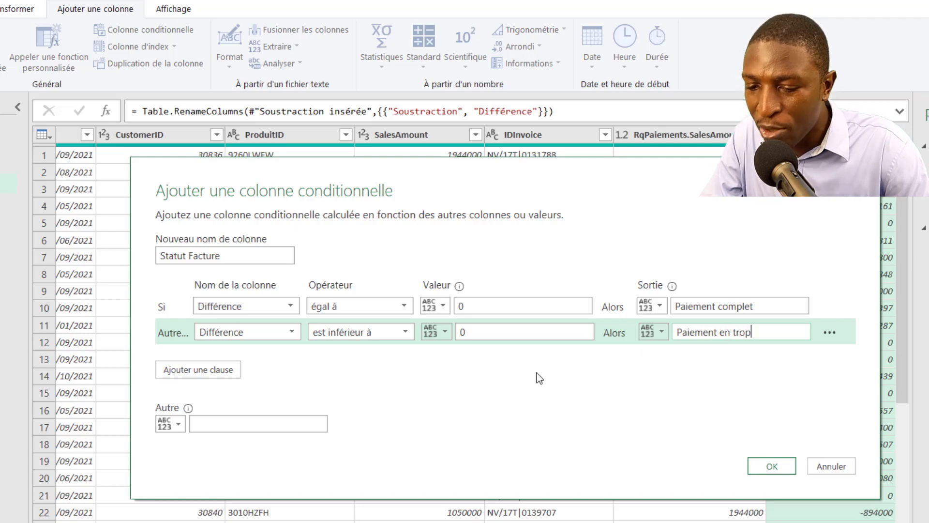
Add a third clause that outputs "Facture non payée" when RqPaiements.SalesAmount is equal to (égal à) 0
click(204, 373)
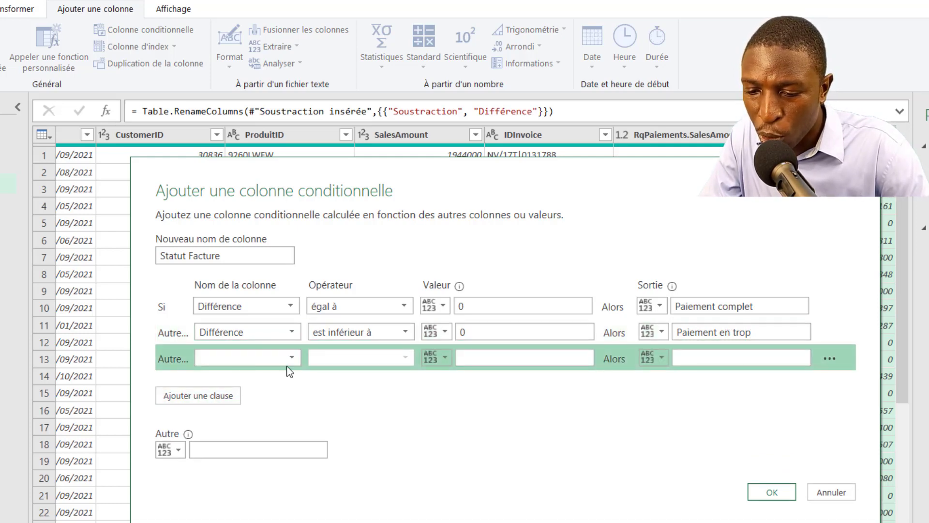
click(285, 359)
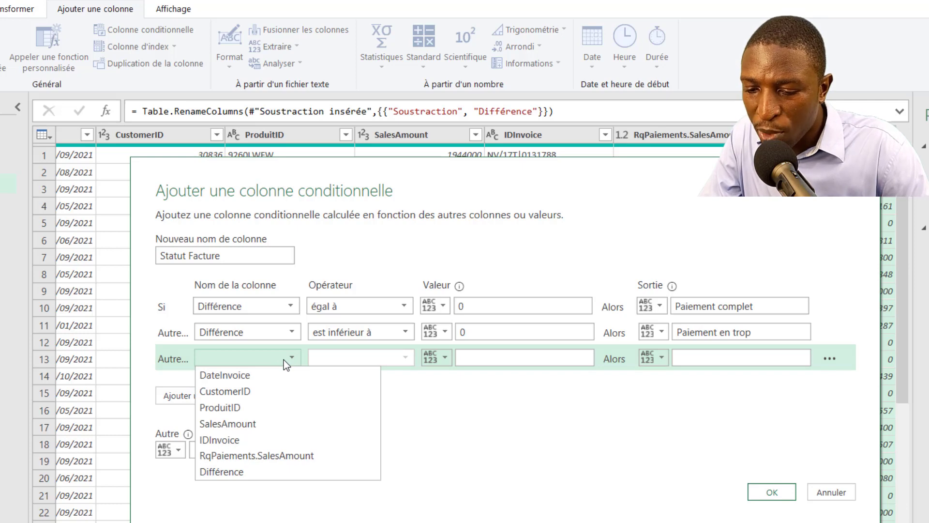
click(279, 456)
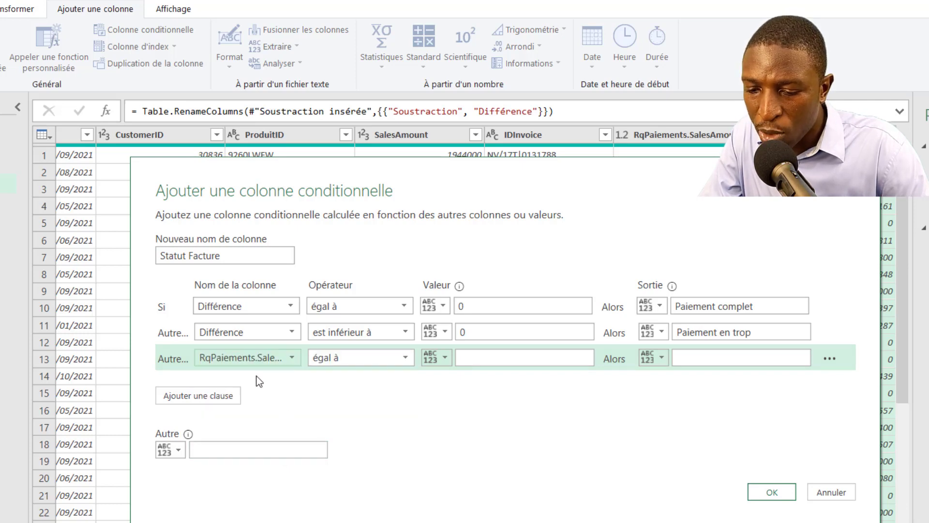
click(514, 362)
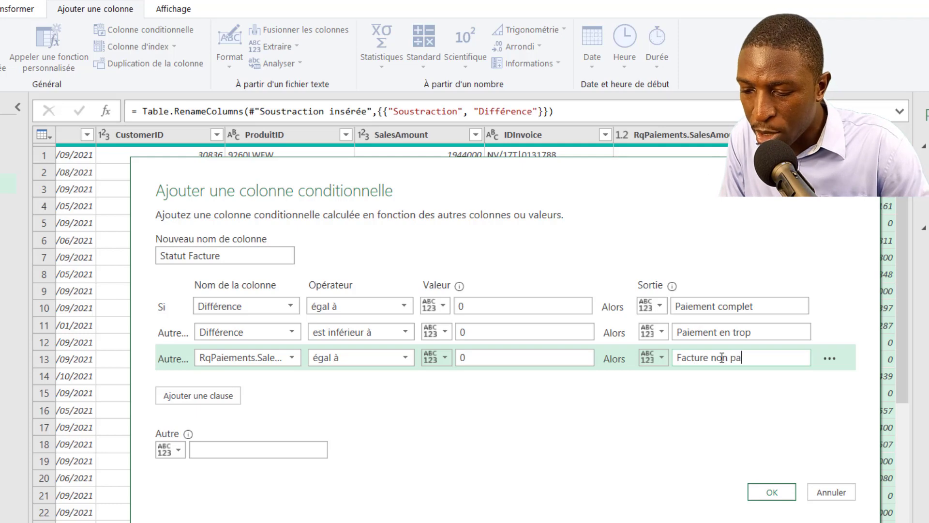
Add a fourth clause that outputs "Paiement partiel" when Différence is greater than (est supérieur à) 0
click(208, 396)
click(273, 384)
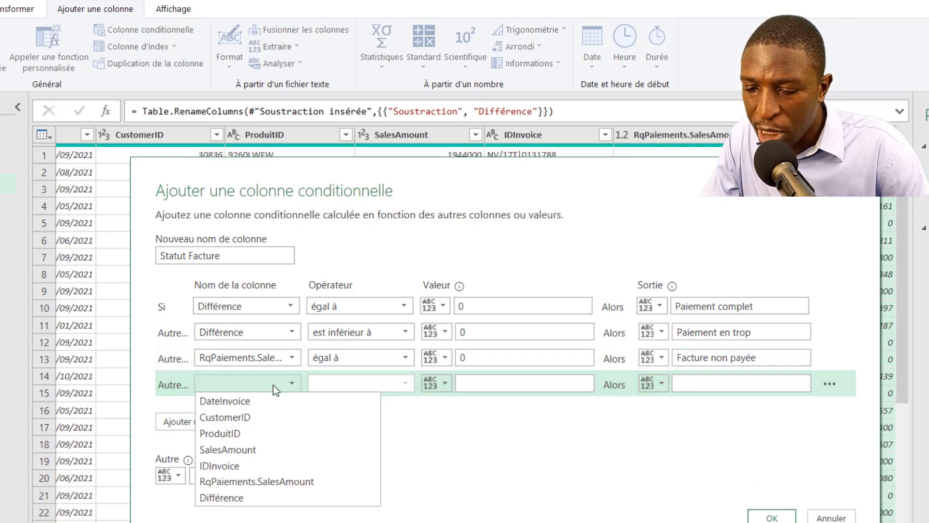
click(269, 498)
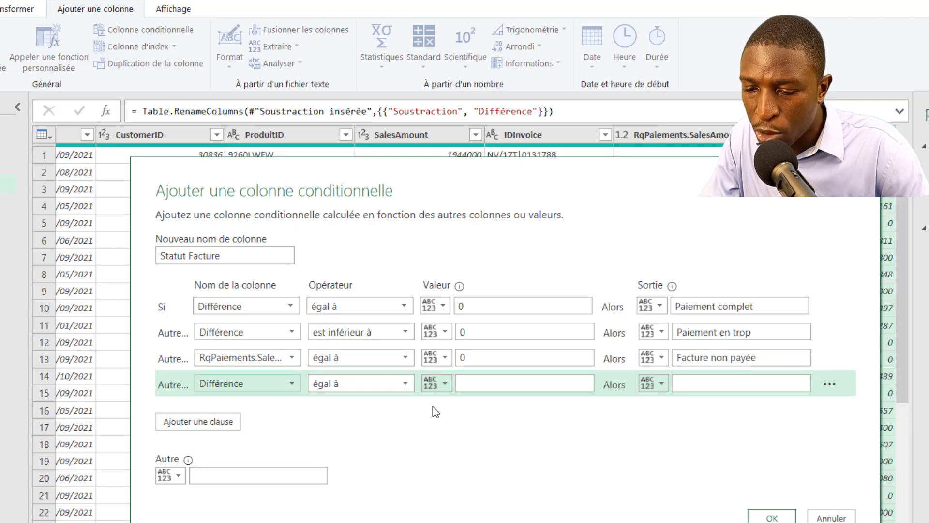
click(394, 388)
click(396, 434)
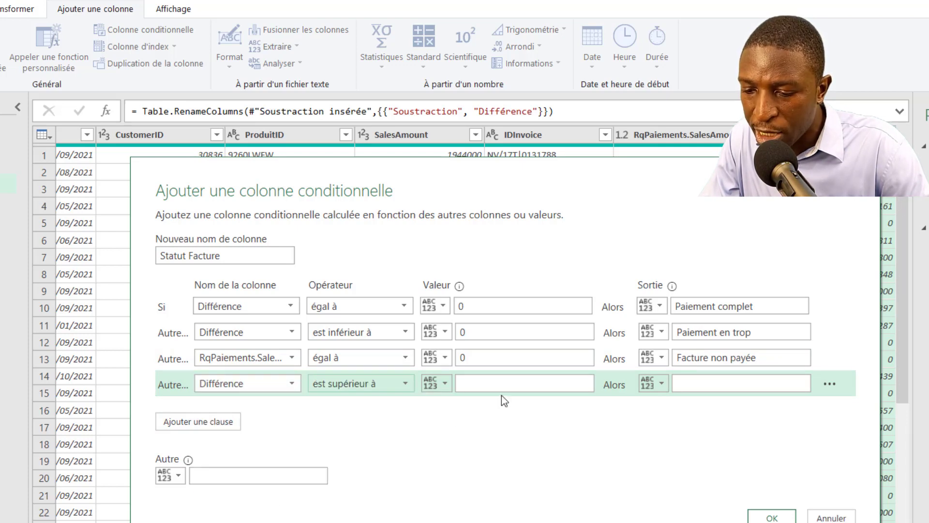
click(504, 385)
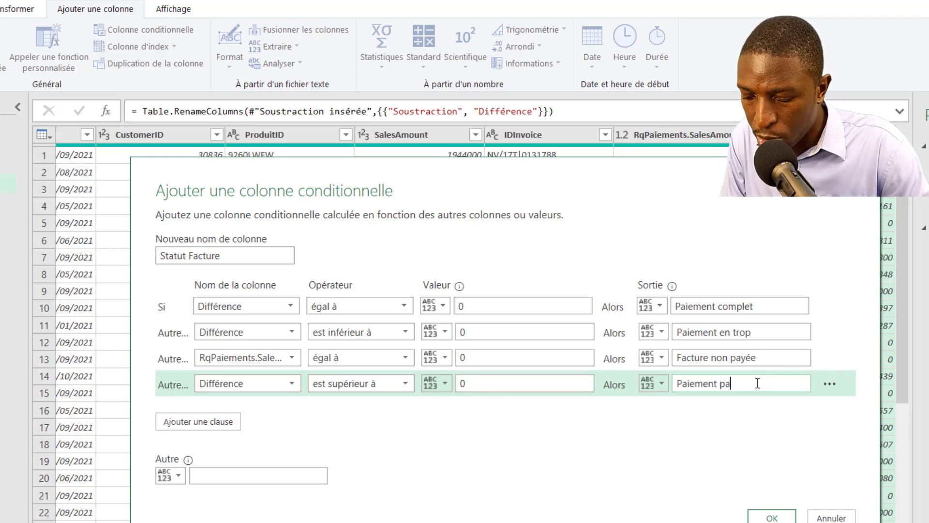
Set the fallback (Autre) output to null and create the Statut Facture conditional column
click(224, 473)
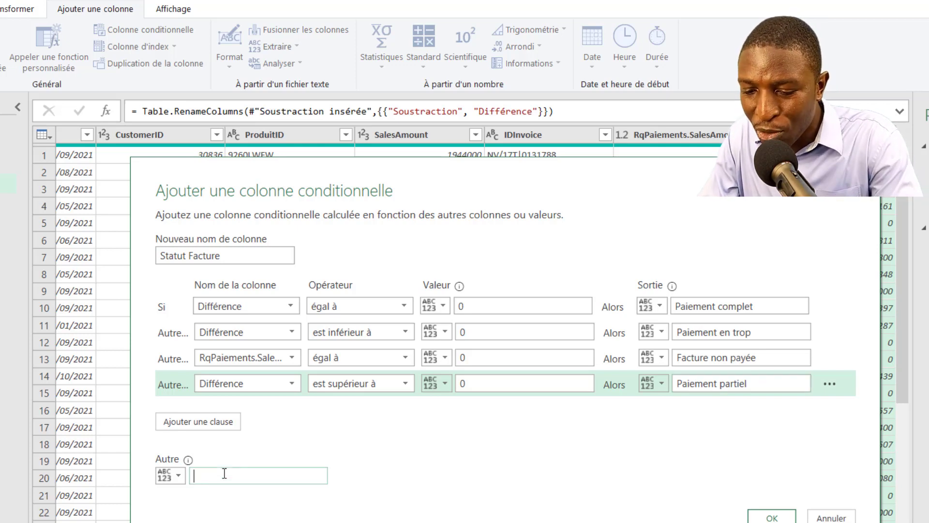
text(null)
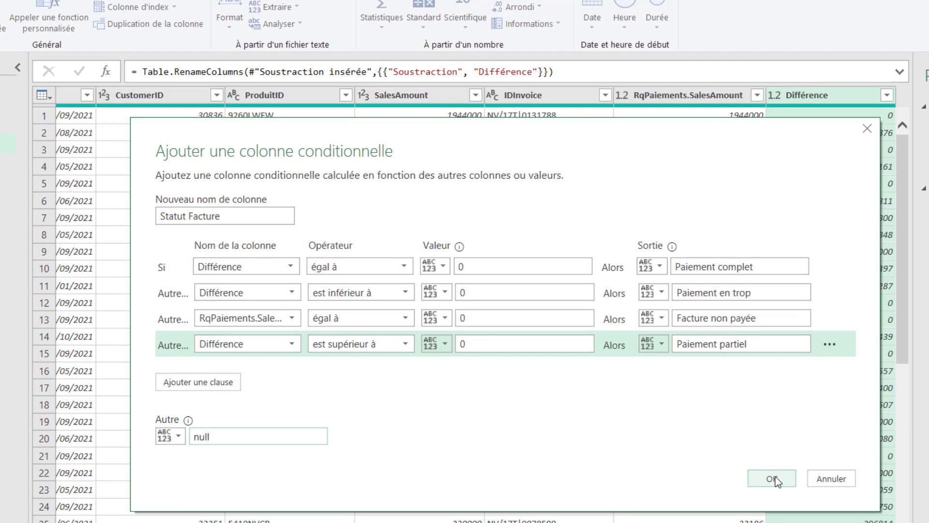
click(772, 478)
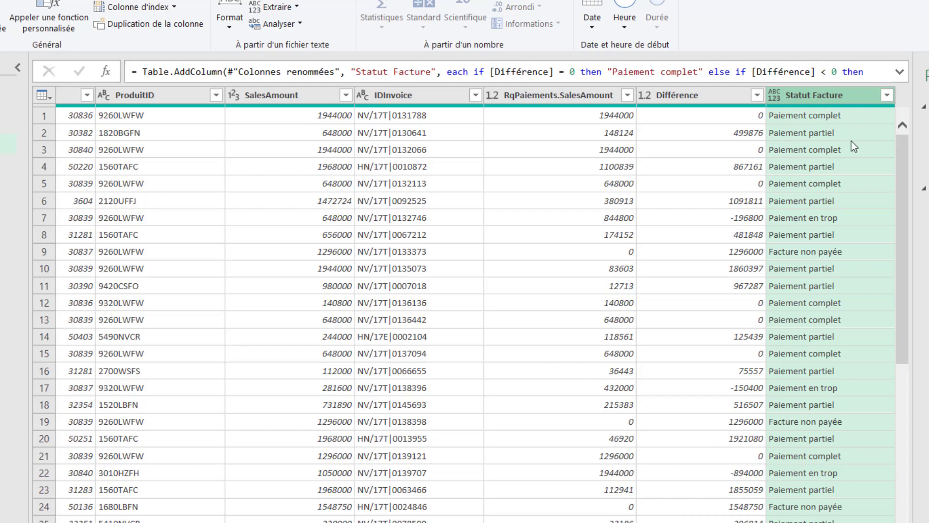
Filter the Statut Facture column to keep only the "Paiement complet" rows
click(887, 95)
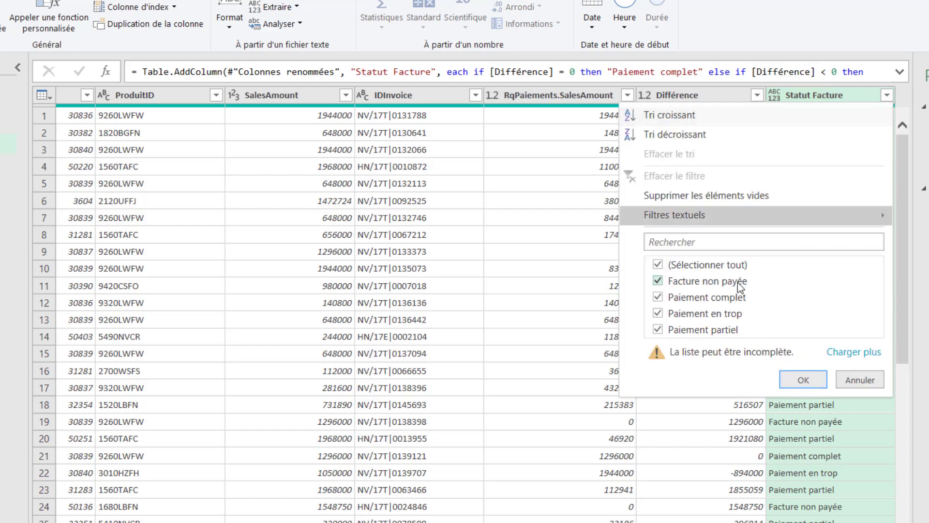
key(Escape)
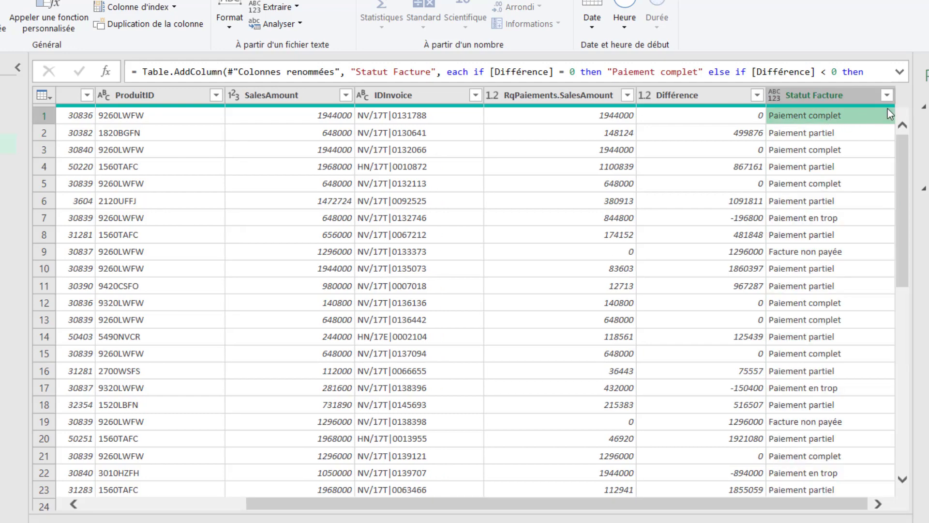
click(886, 96)
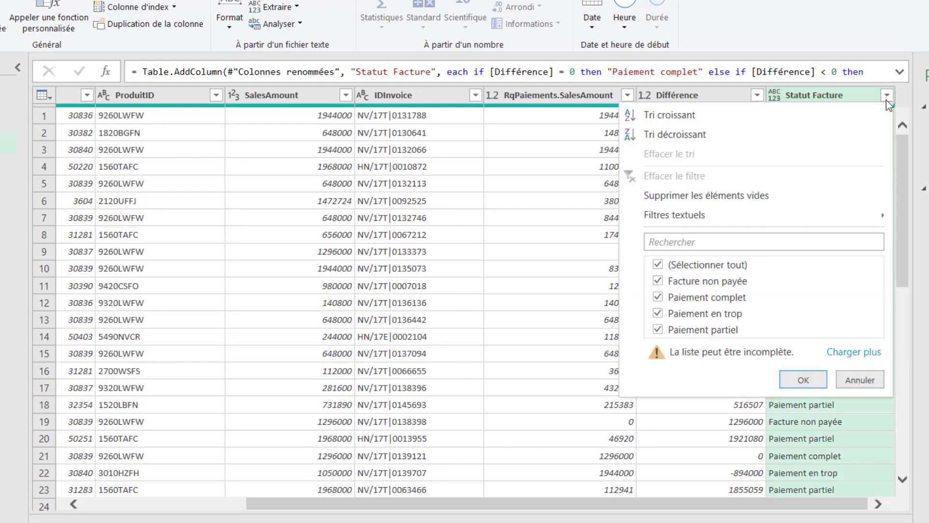
click(722, 265)
click(731, 297)
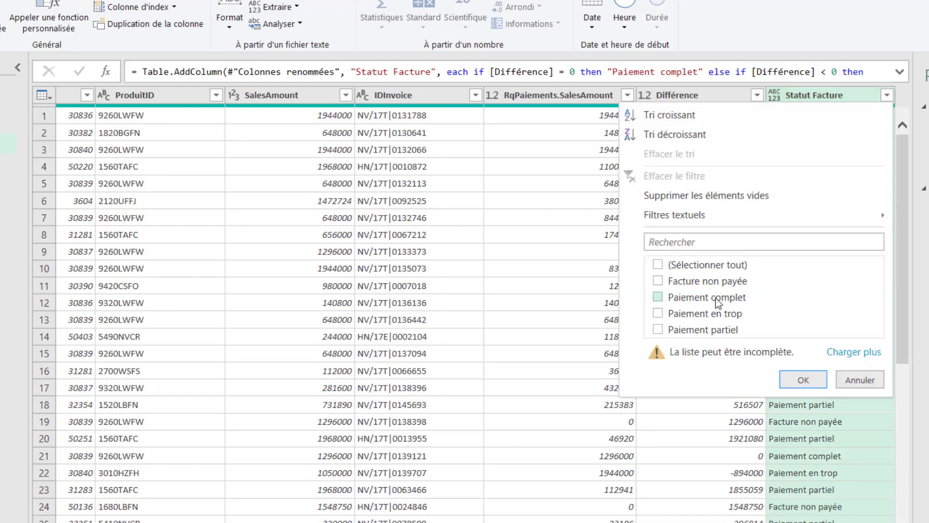
click(804, 380)
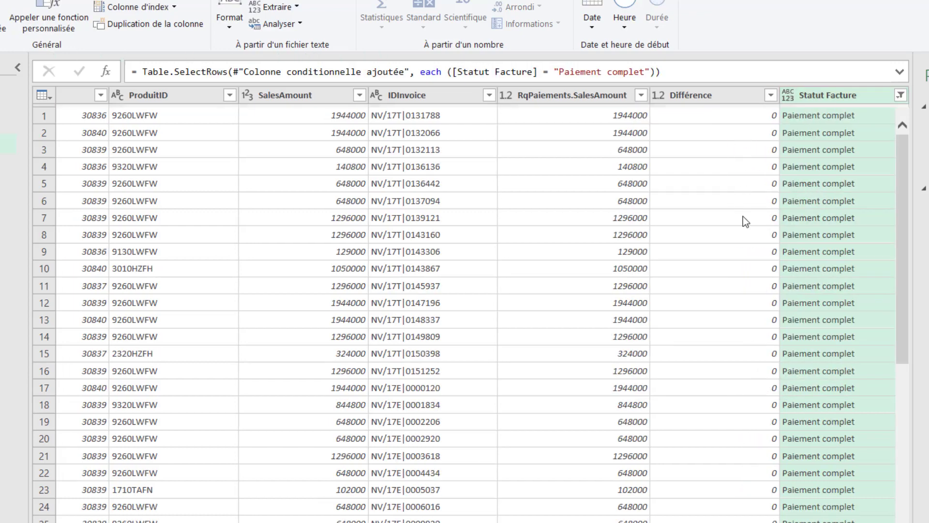
Check which distinct Différence values occur among the fully paid invoices, leaving that column unfiltered
scroll(747, 276, down, 9)
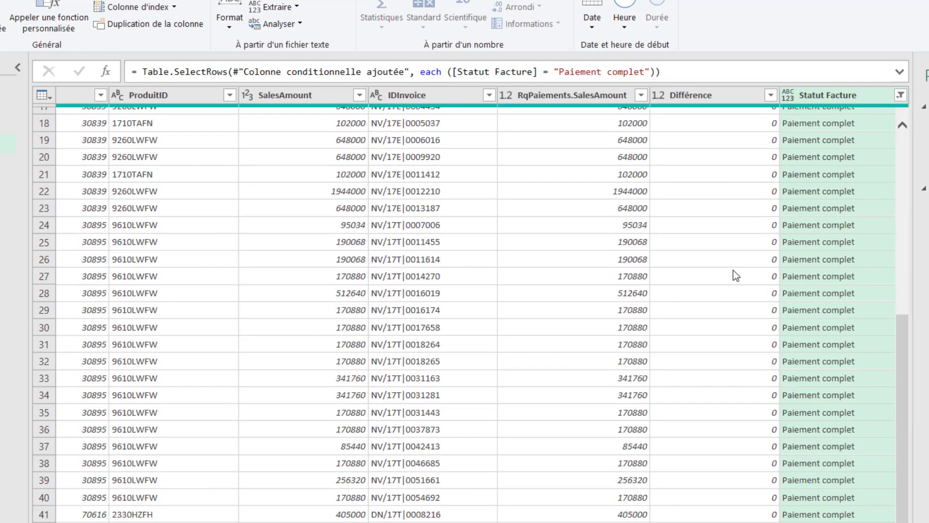
click(771, 96)
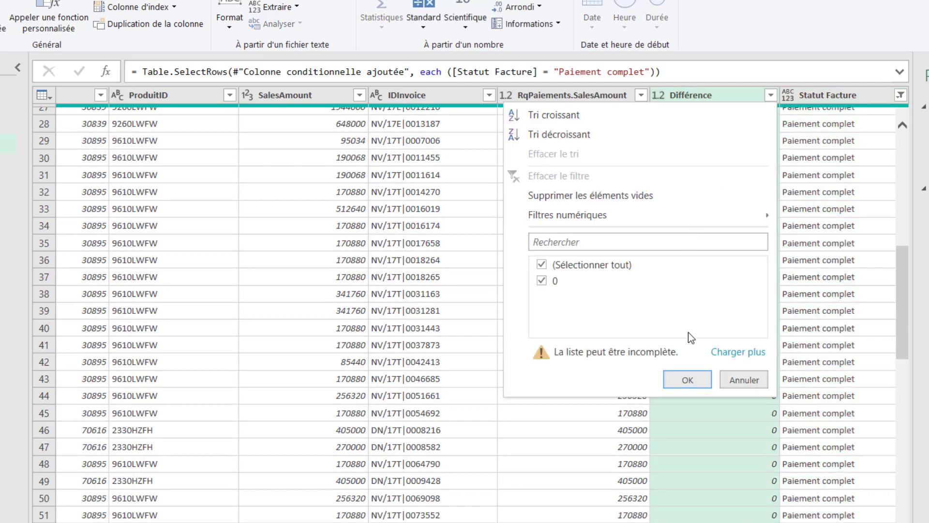
click(745, 381)
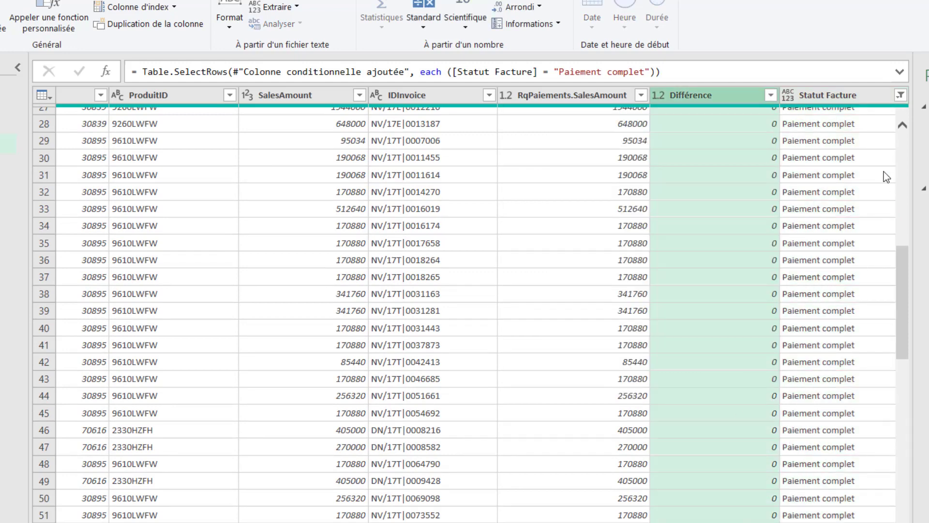
scroll(862, 177, up, 9)
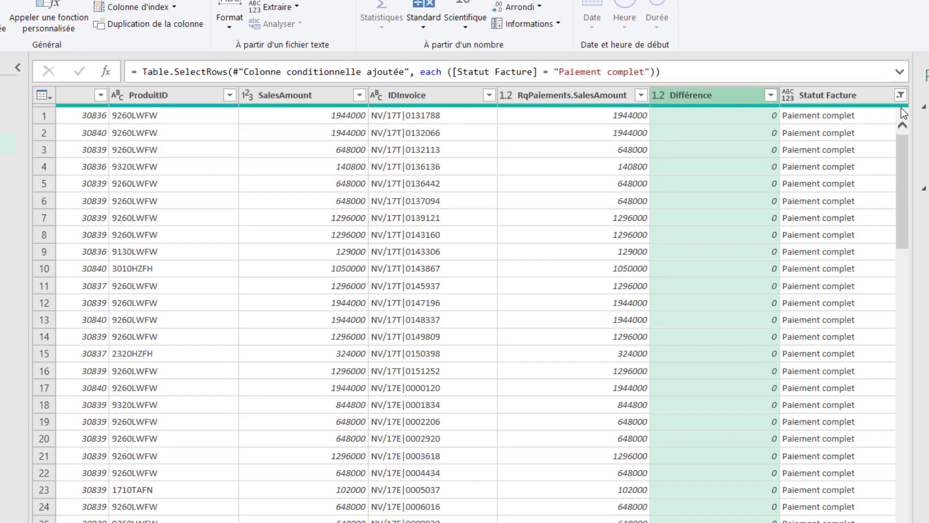
Switch the Statut Facture filter to show only the "Paiement en trop" rows
click(904, 96)
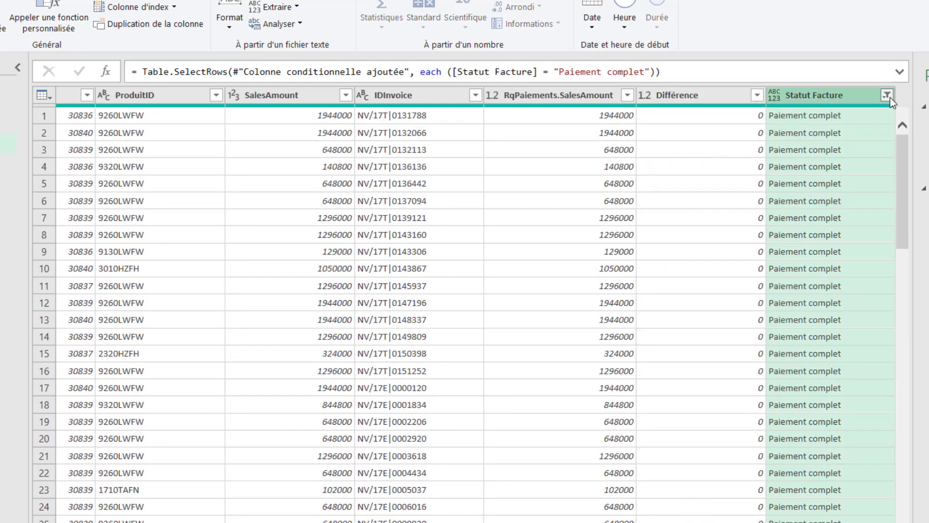
click(887, 95)
click(669, 298)
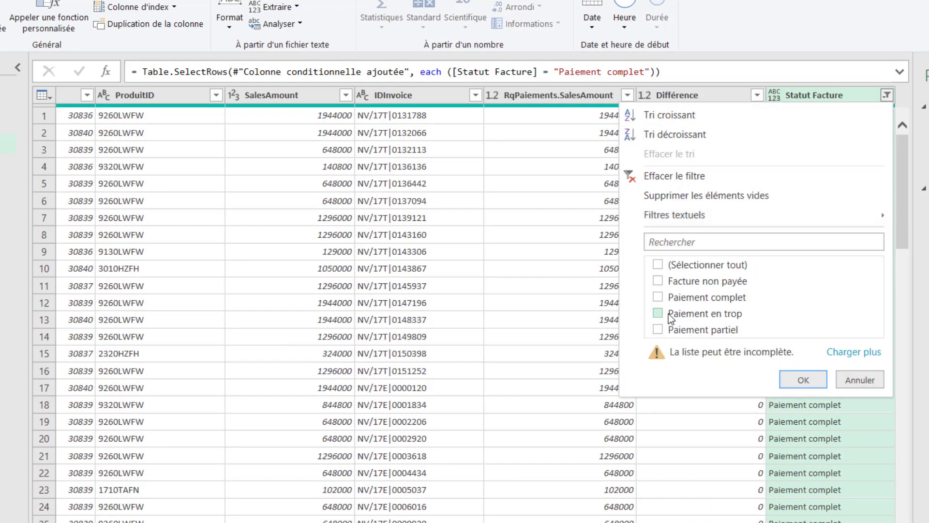
click(664, 313)
click(794, 378)
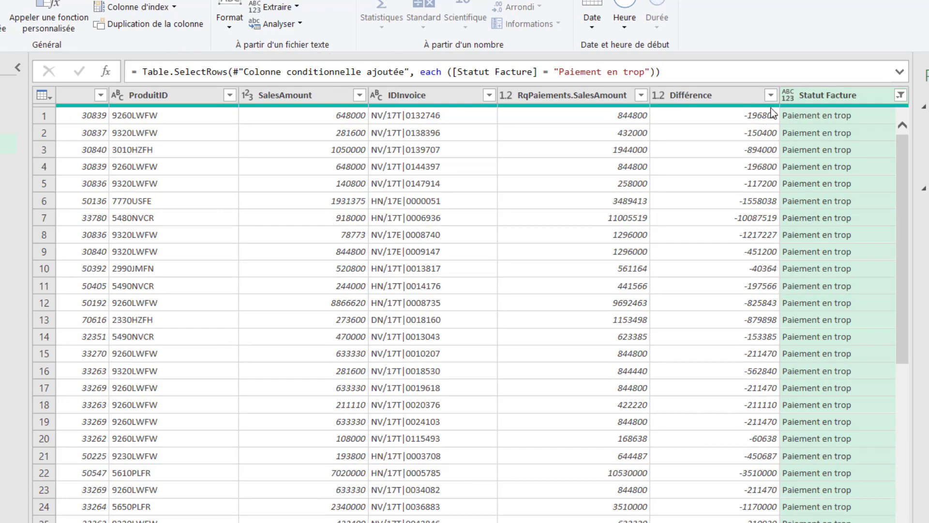
Check the distinct Différence values of the overpaid invoices and delete the Lignes filtrées step from the query
click(771, 95)
scroll(611, 326, down, 10)
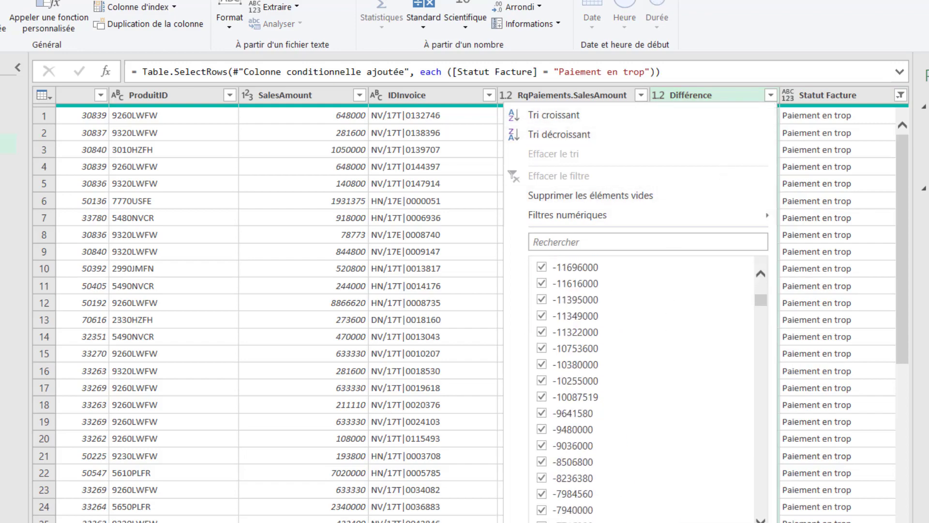
click(810, 182)
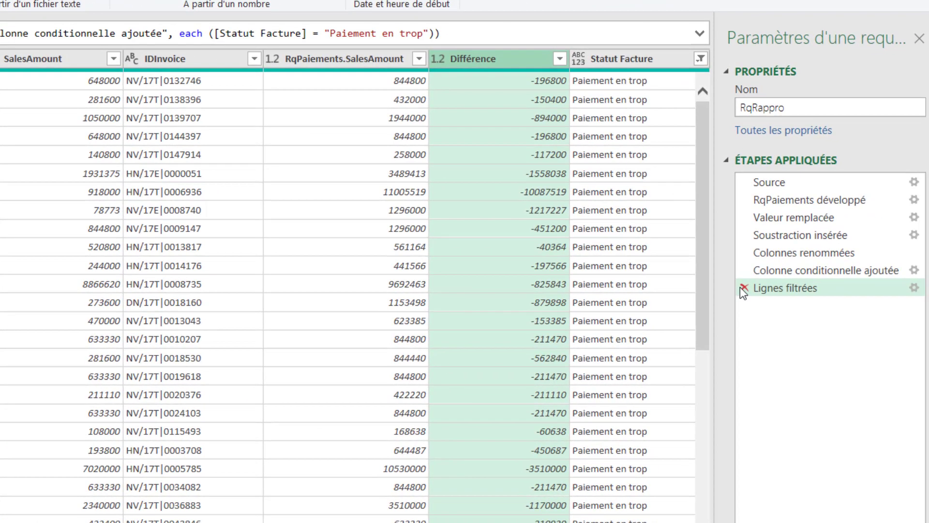
click(743, 289)
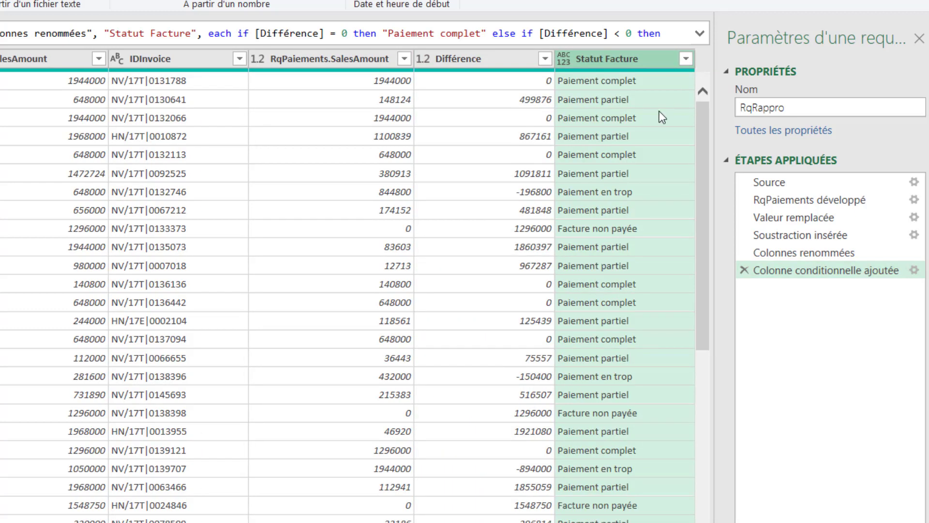
Filter the Statut Facture column to keep only the "Facture non payée" and "Paiement partiel" rows
click(644, 100)
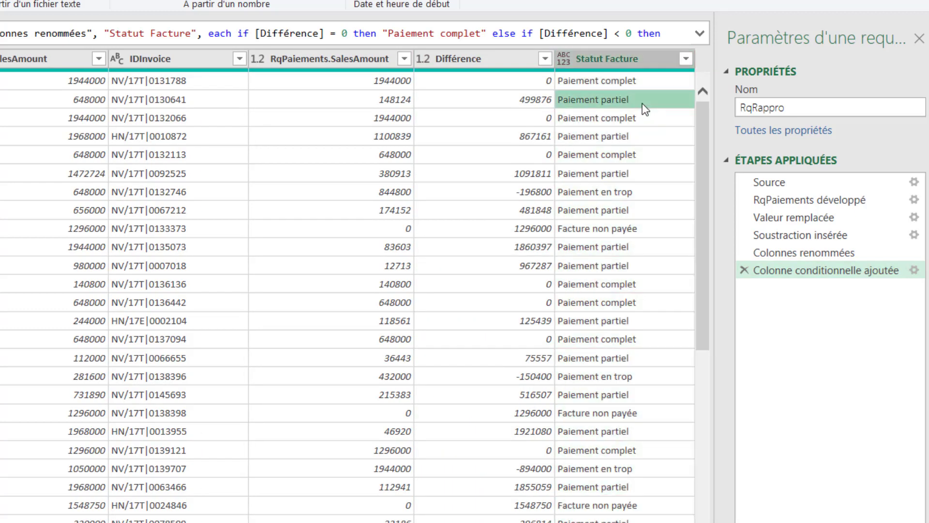
click(686, 59)
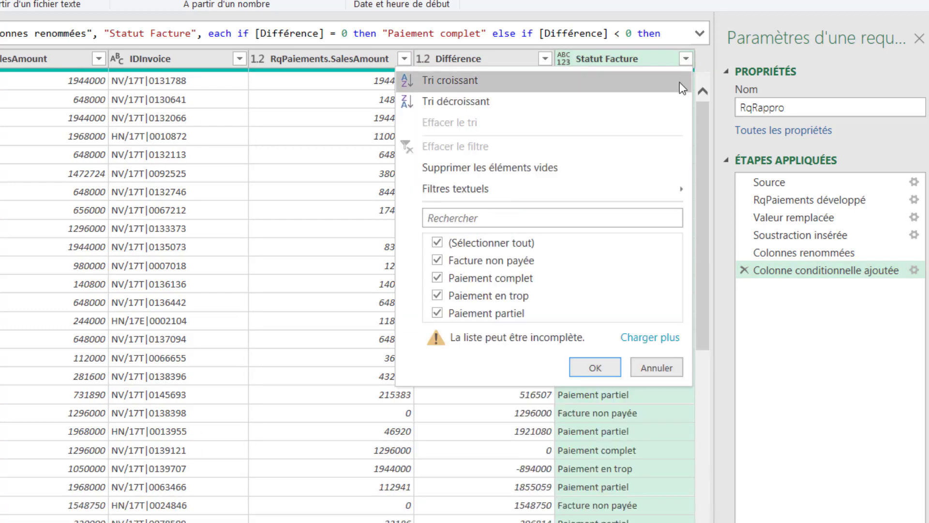
click(437, 247)
click(438, 262)
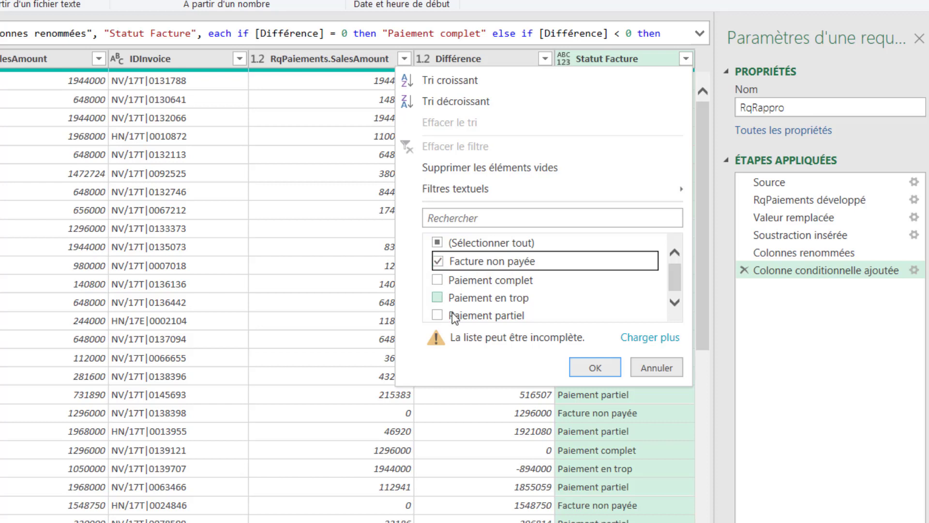
click(438, 315)
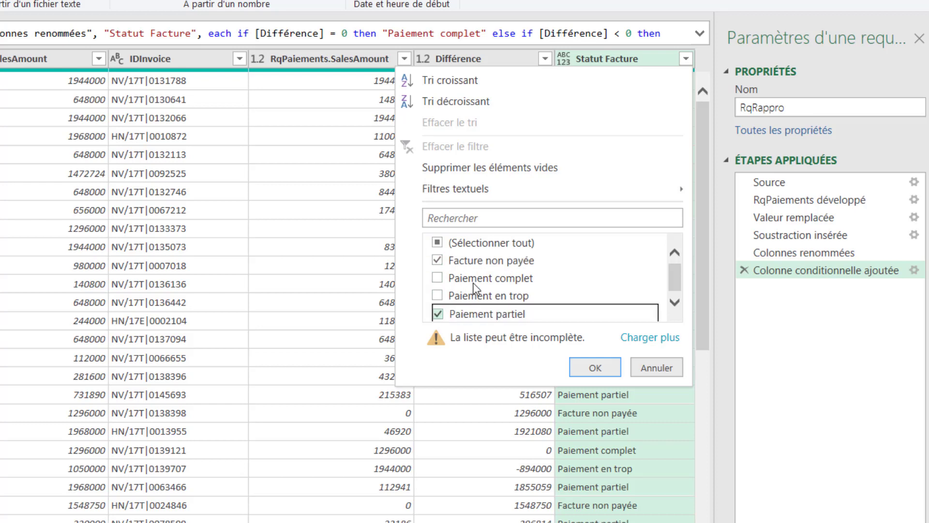
click(608, 377)
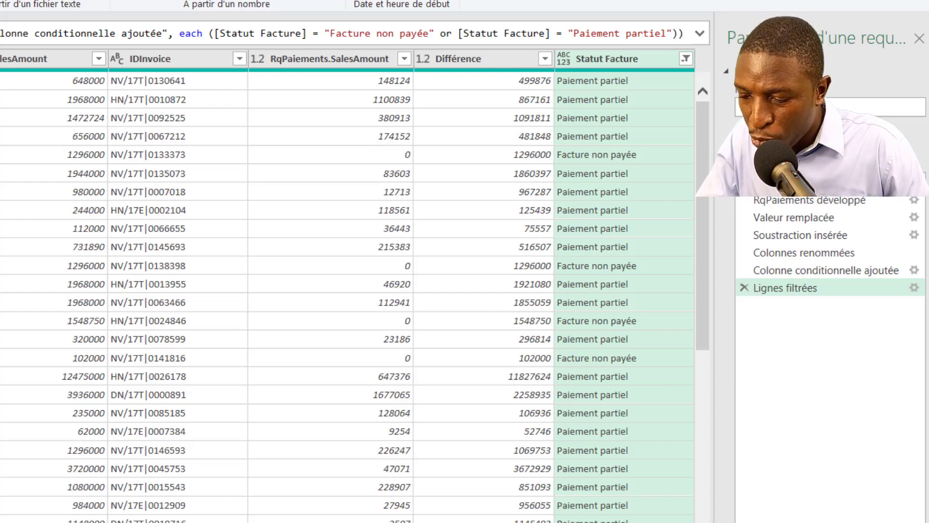
Try to add a custom column that adds 30 to the invoice date with the formula [DateInvoice]+30
scroll(349, 291, left, 5)
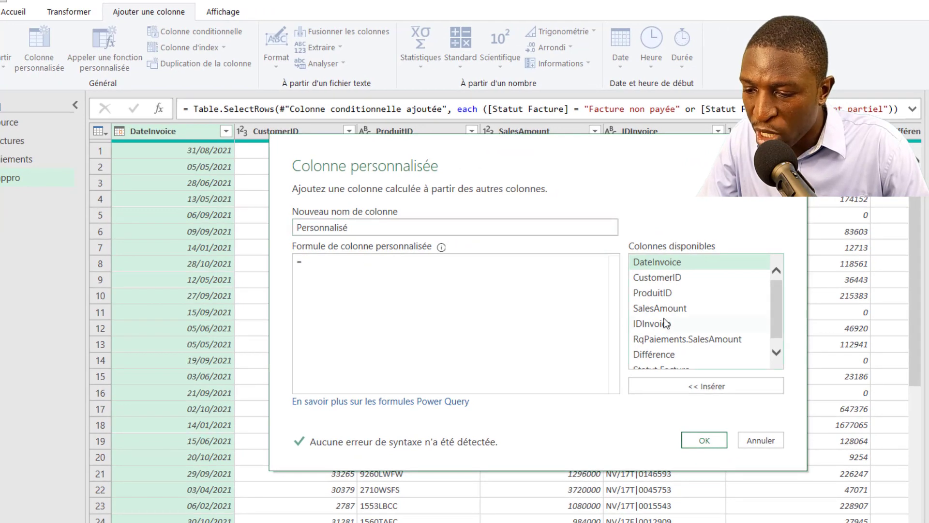
double_click(678, 266)
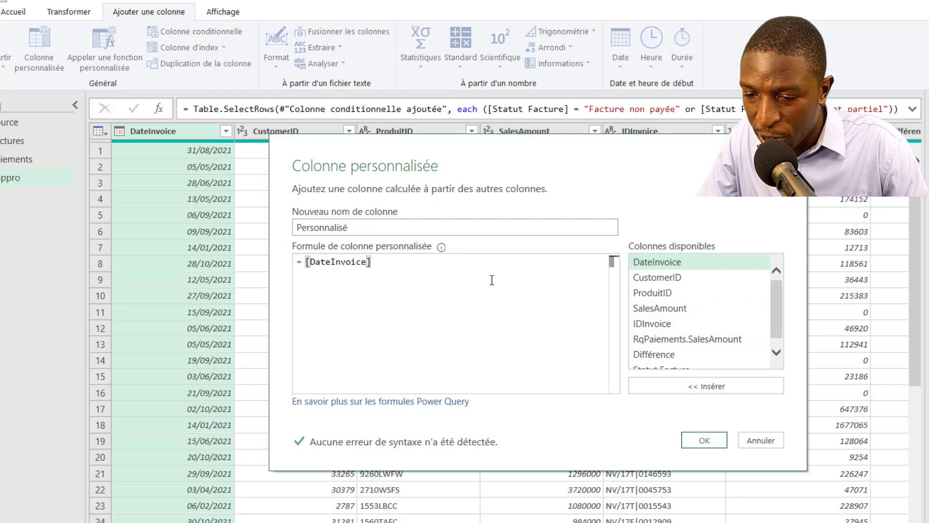
text(+30)
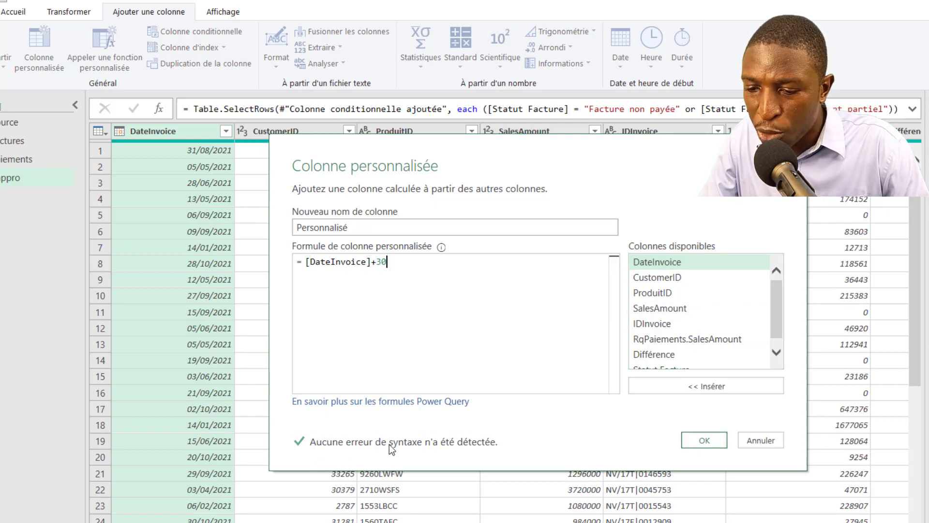
click(705, 440)
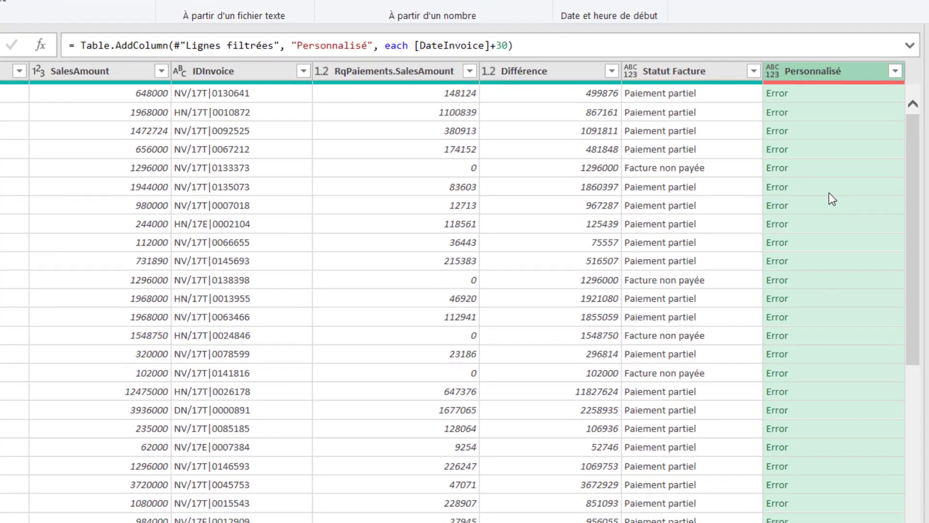
Rename the Personnalisé column as "Date limite"
scroll(460, 300, left, 5)
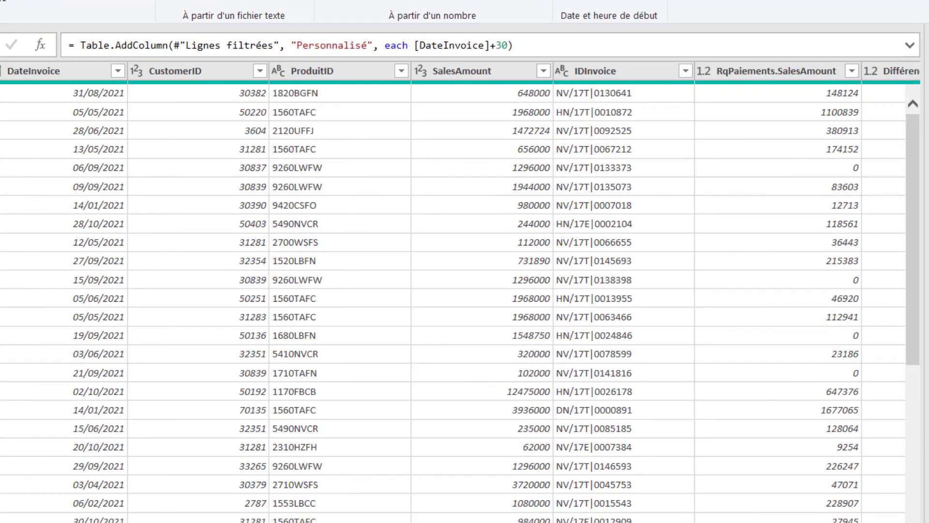
click(58, 75)
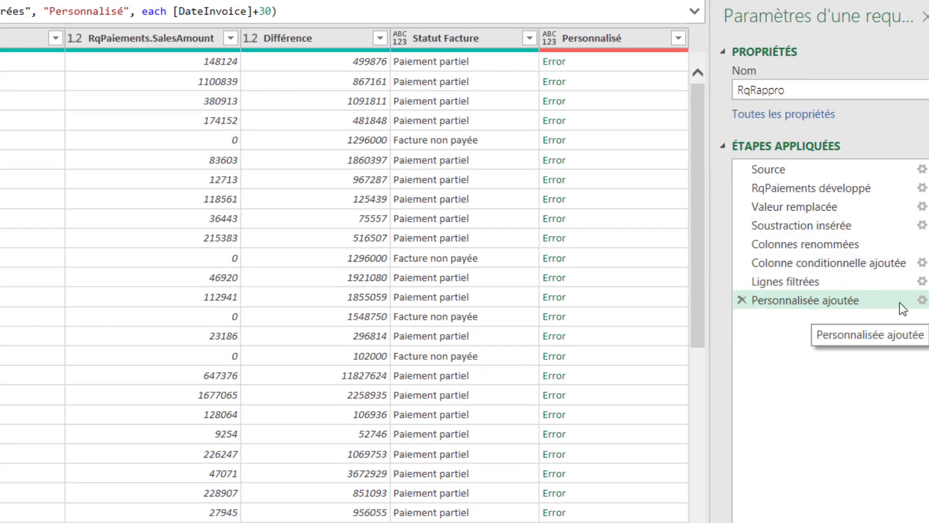
double_click(586, 36)
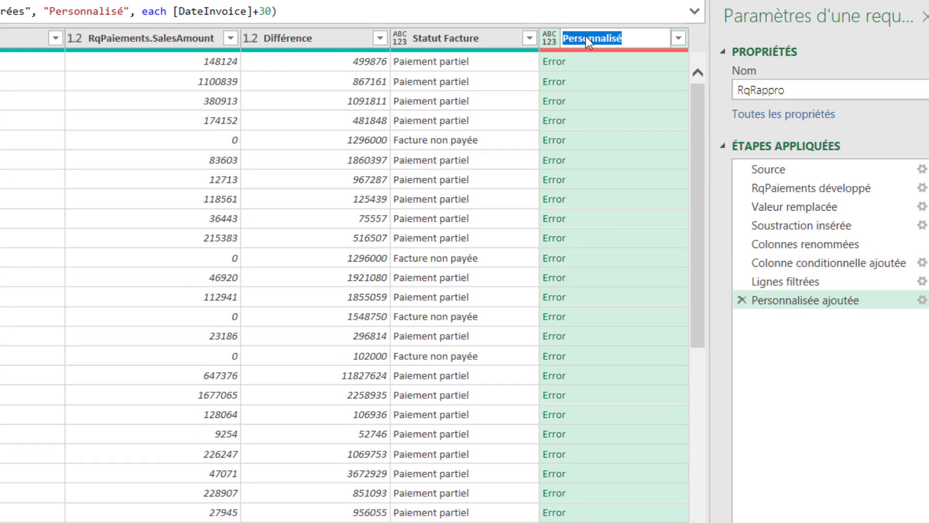
text(DateLimite)
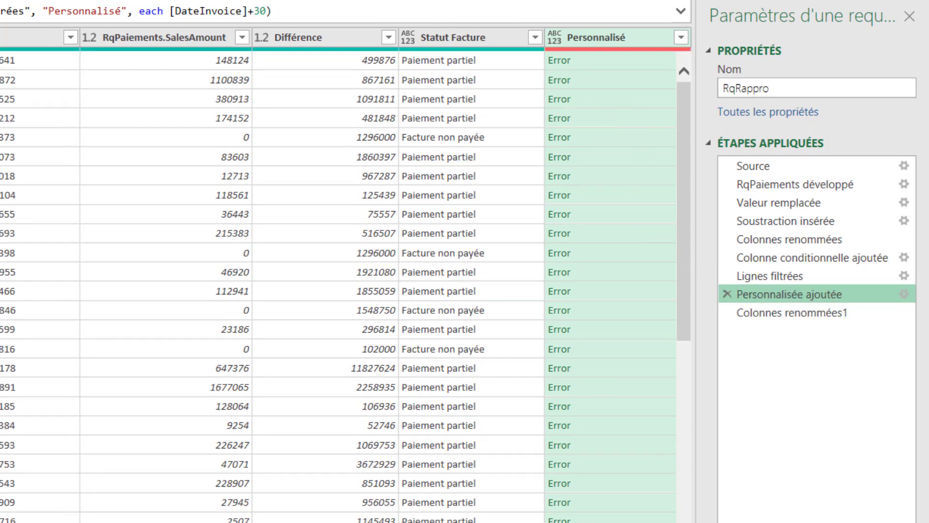
Edit the Personnalisée ajoutée step so the custom column formula is Number.From([DateInvoice])+30
click(905, 295)
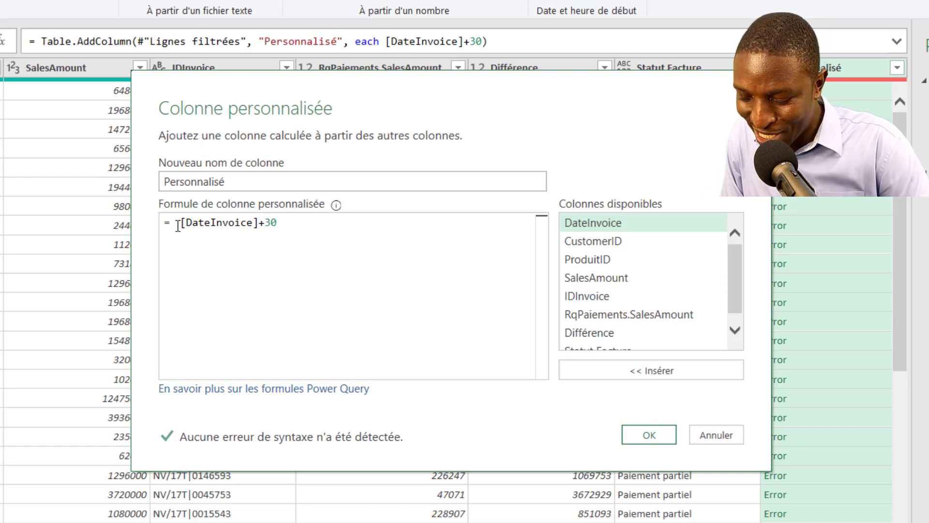
text(Num)
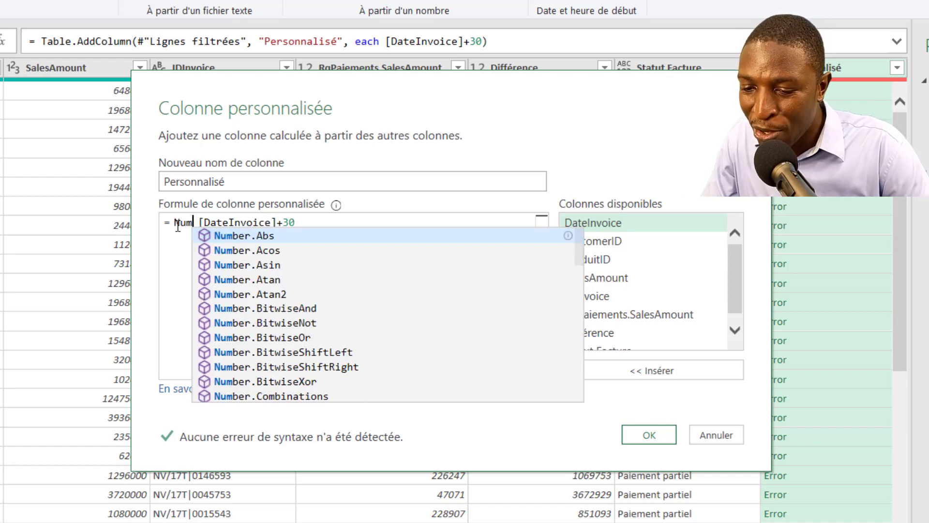
text(ber)
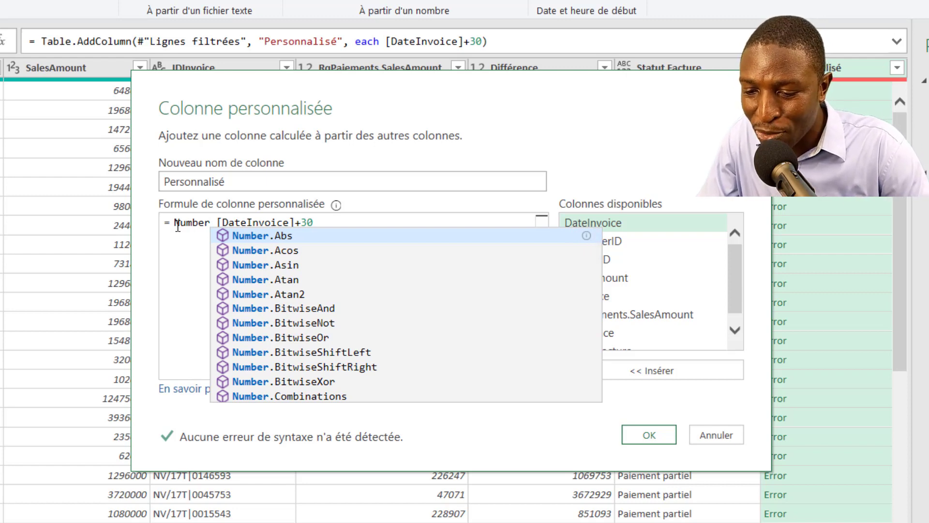
text(.f)
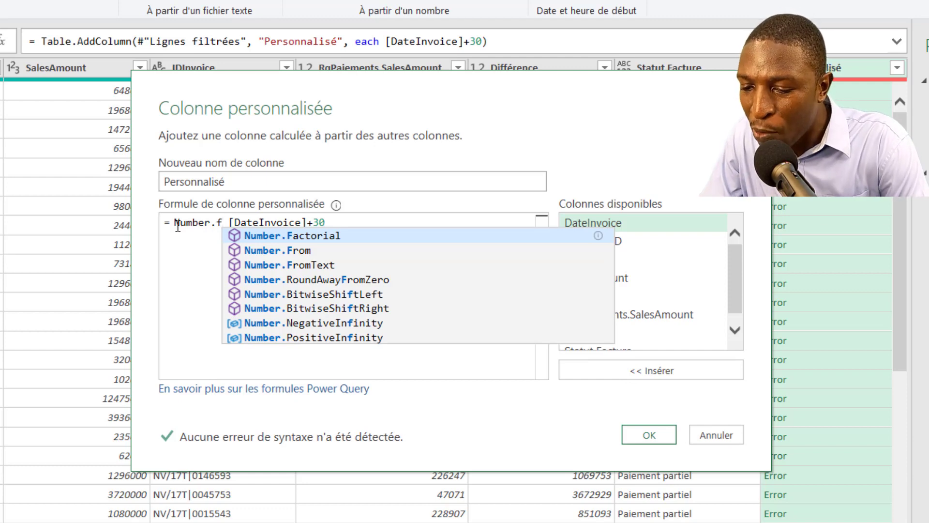
click(272, 251)
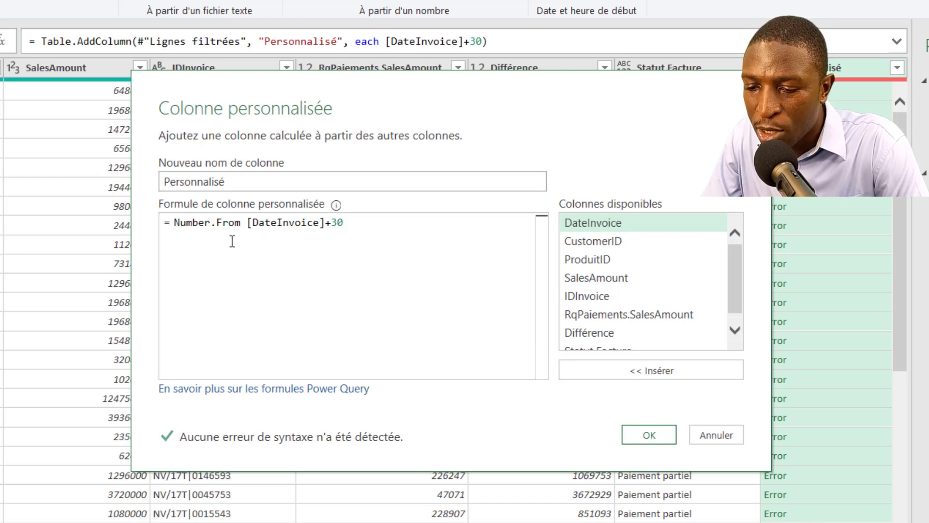
text(()
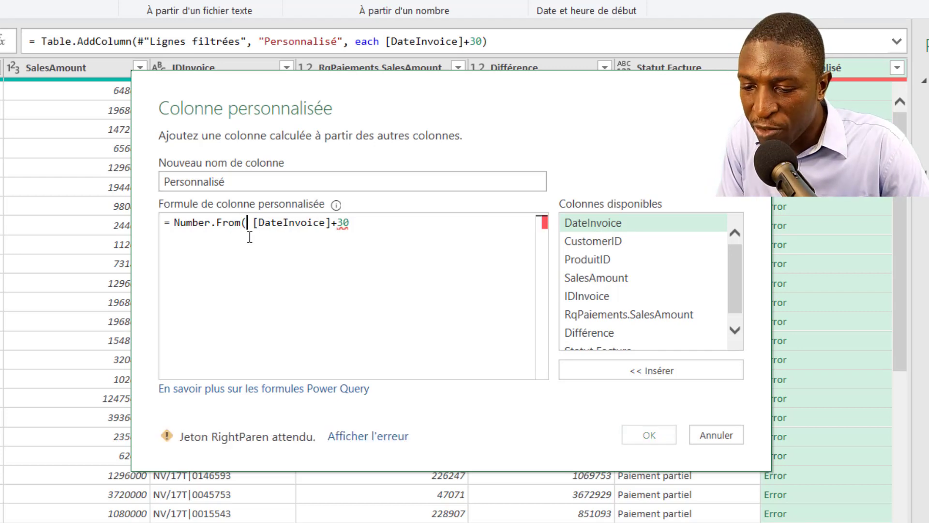
key(Delete)
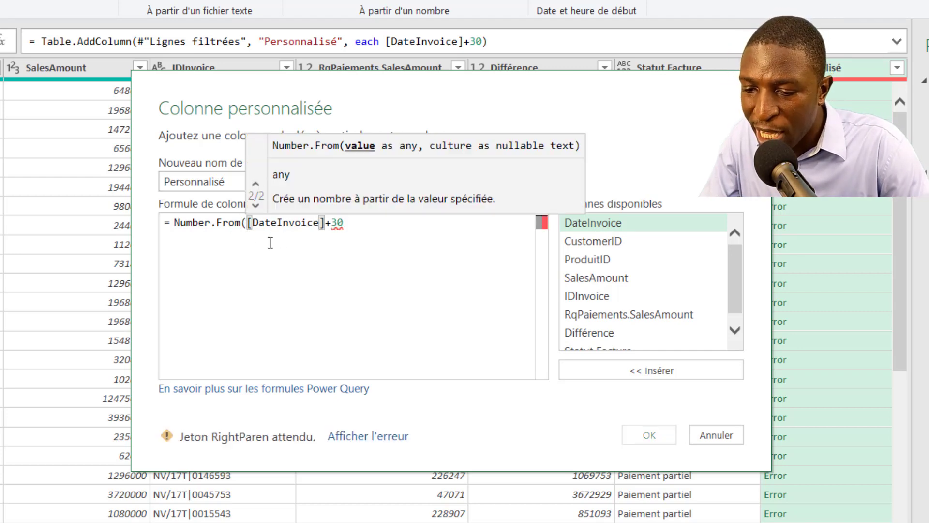
click(326, 224)
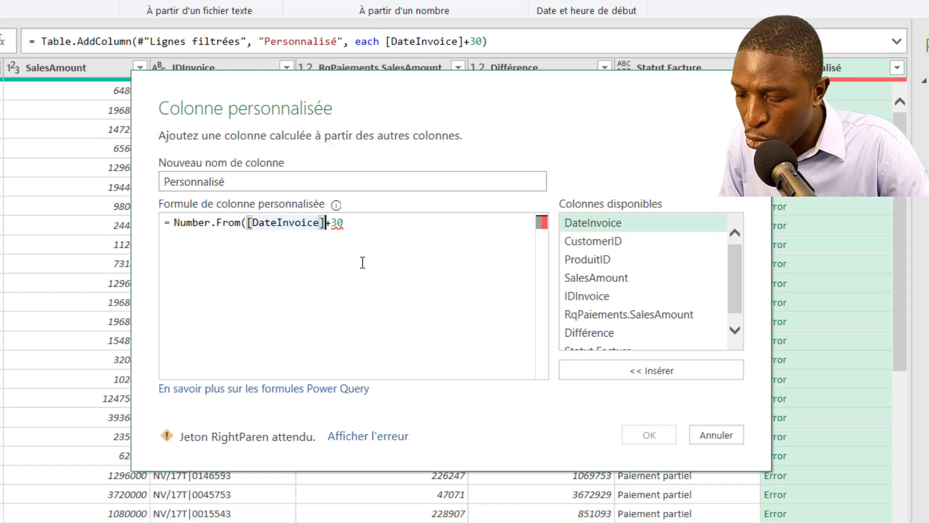
text())
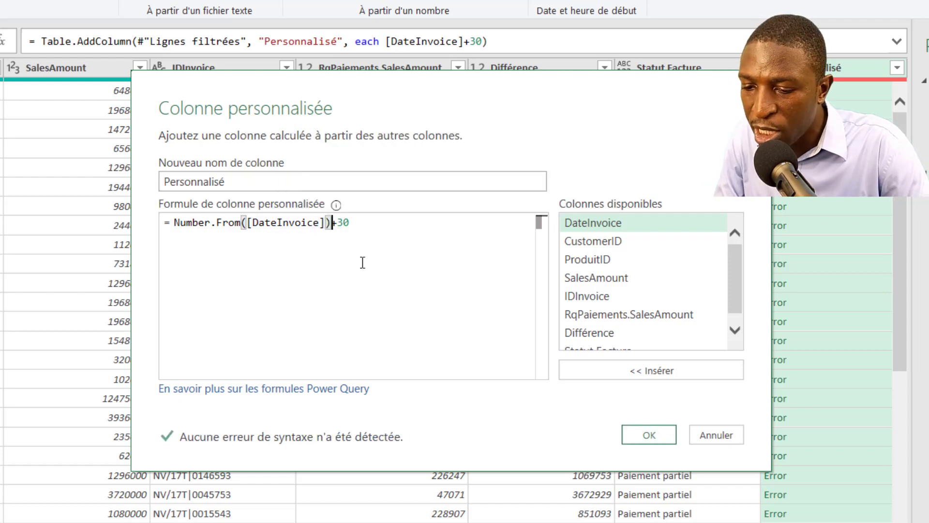
click(375, 221)
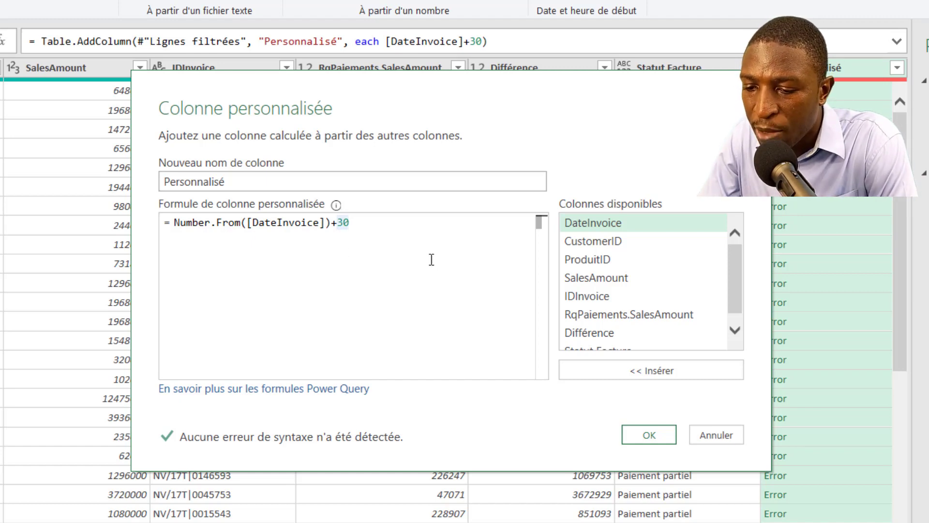
click(648, 436)
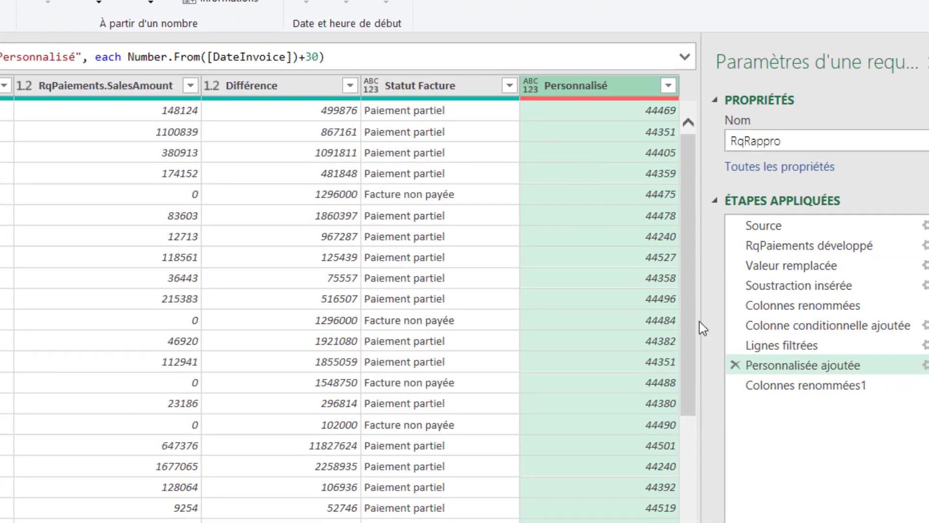
Return to the Colonnes renommées1 step and set the Date limite column's data type to Date
click(802, 386)
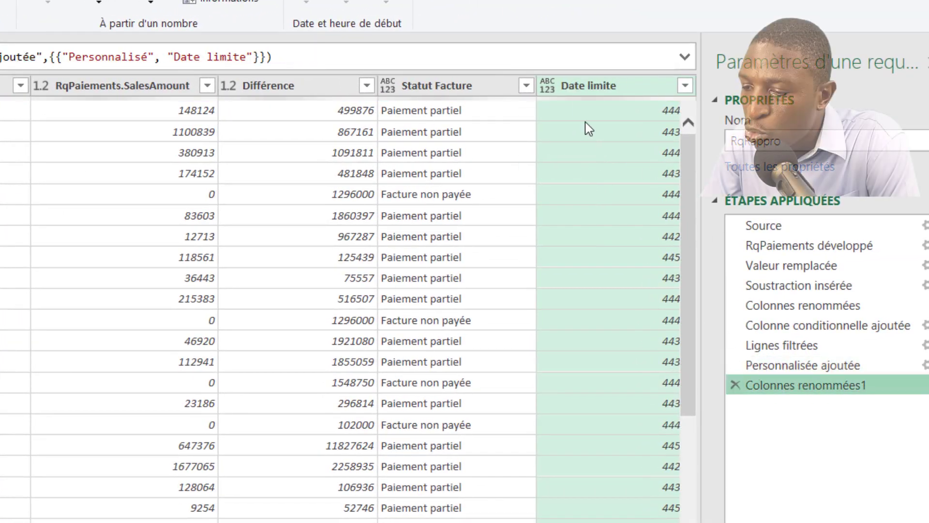
click(550, 86)
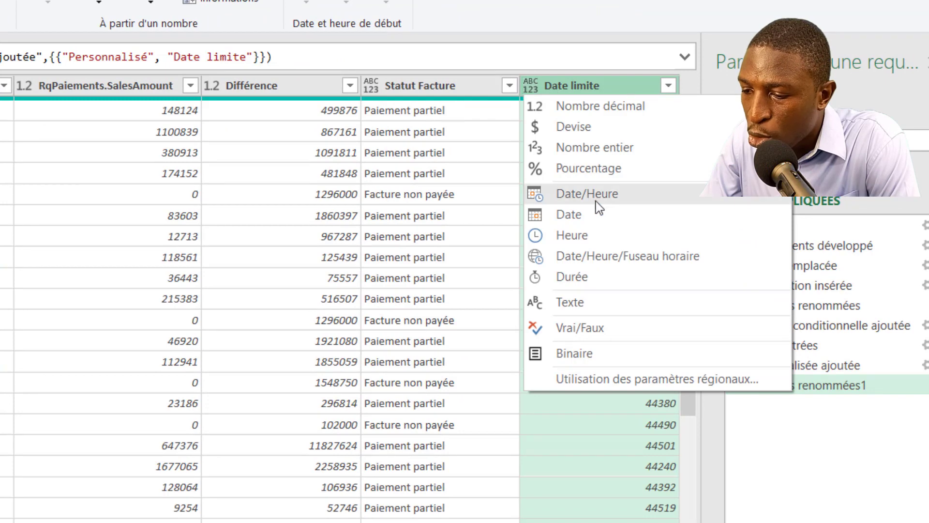
click(592, 216)
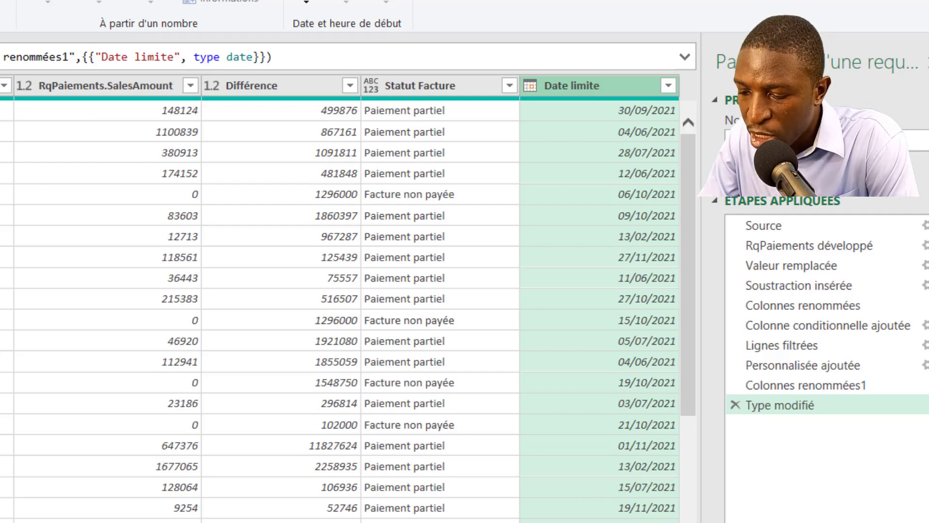
scroll(339, 290, left, 5)
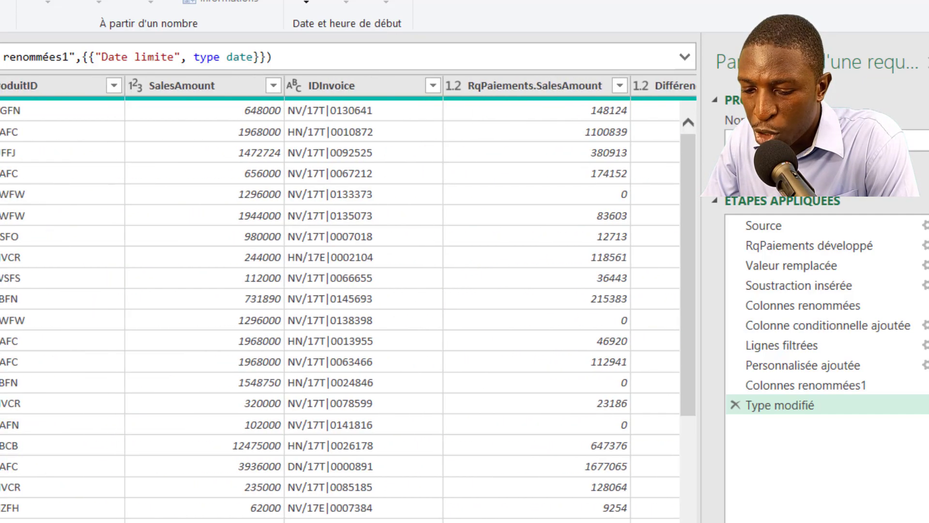
scroll(593, 433, right, 6)
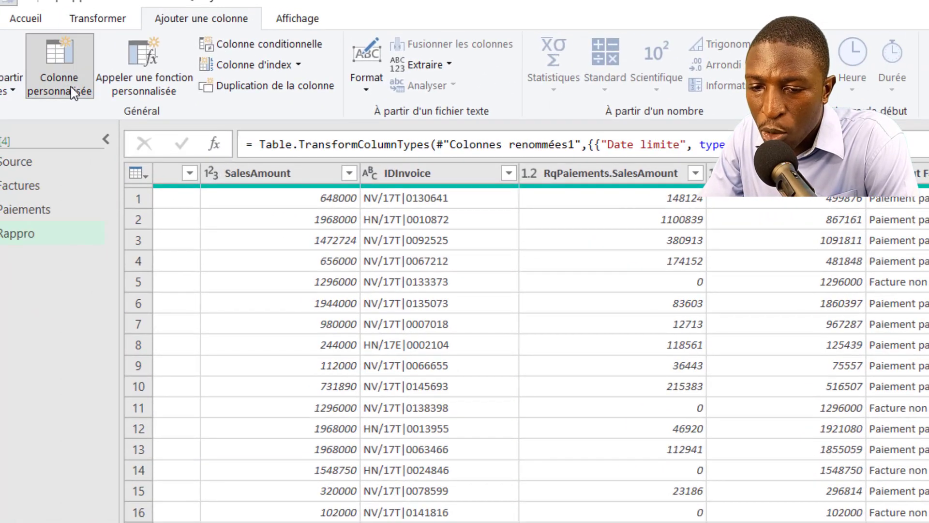
Start a new custom column and name it "Date du jour"
click(73, 92)
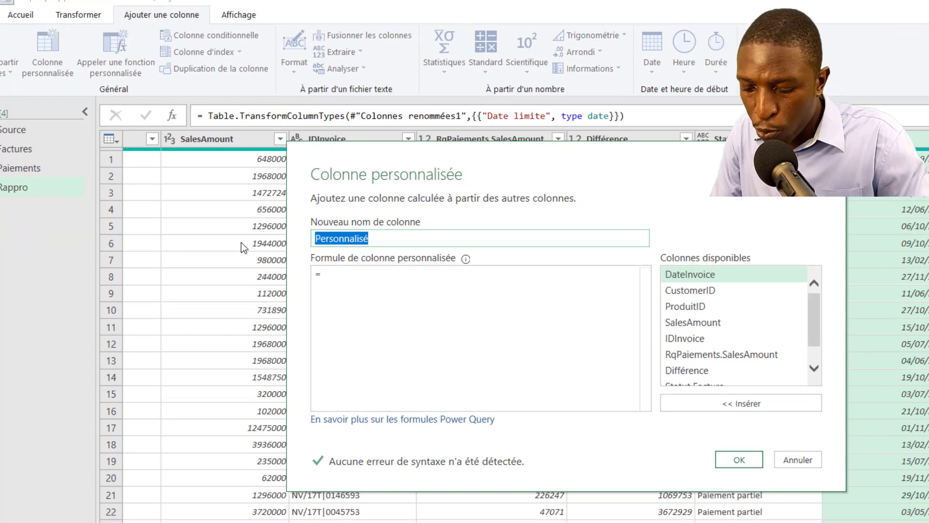
text(D)
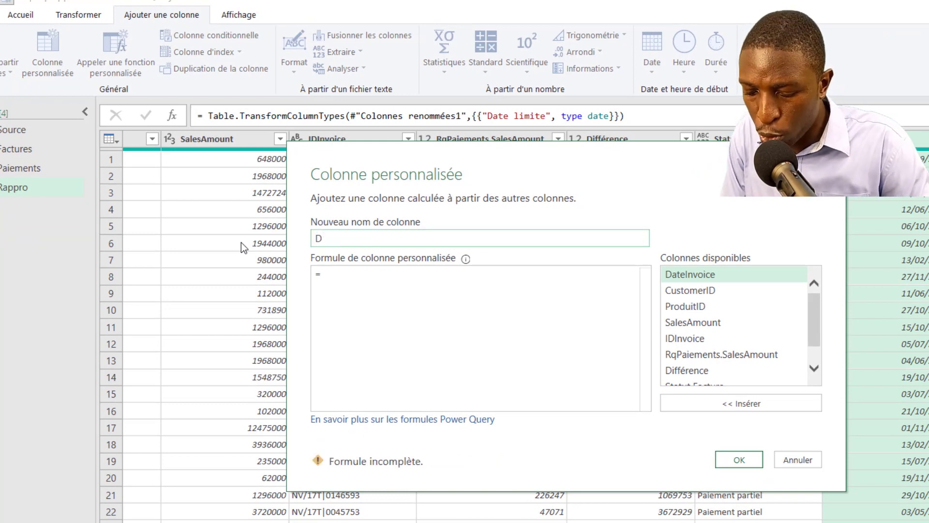
text(ate Du jour)
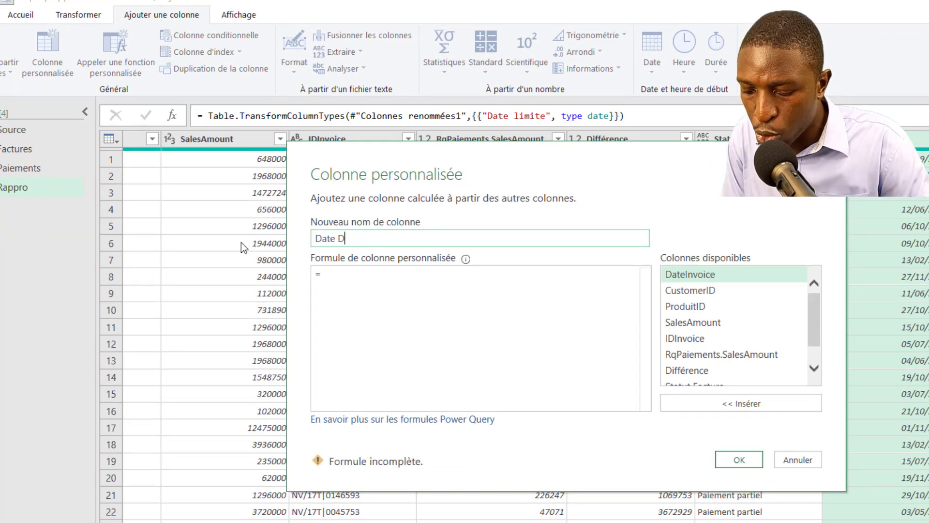
key(BackSpace)
key(BackSpace)
key(BackSpace)
key(BackSpace)
key(BackSpace)
key(BackSpace)
key(BackSpace)
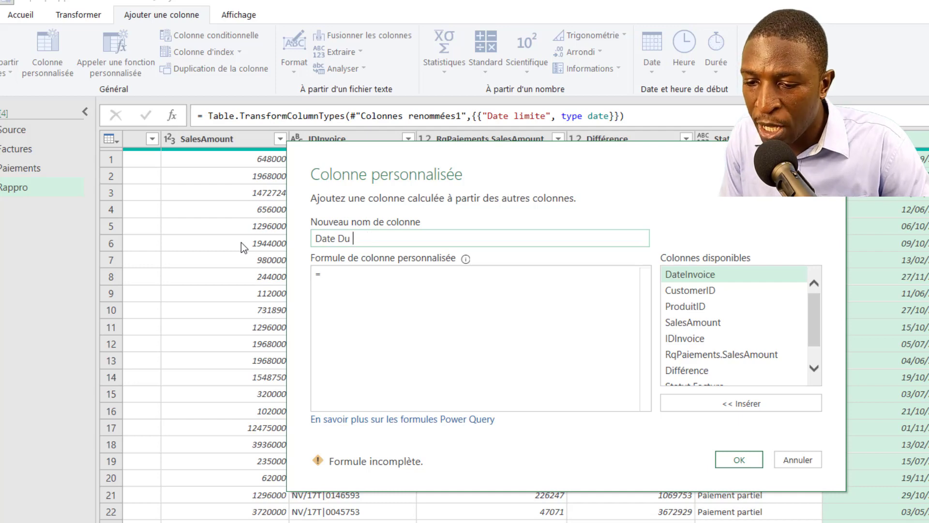
text(du jour)
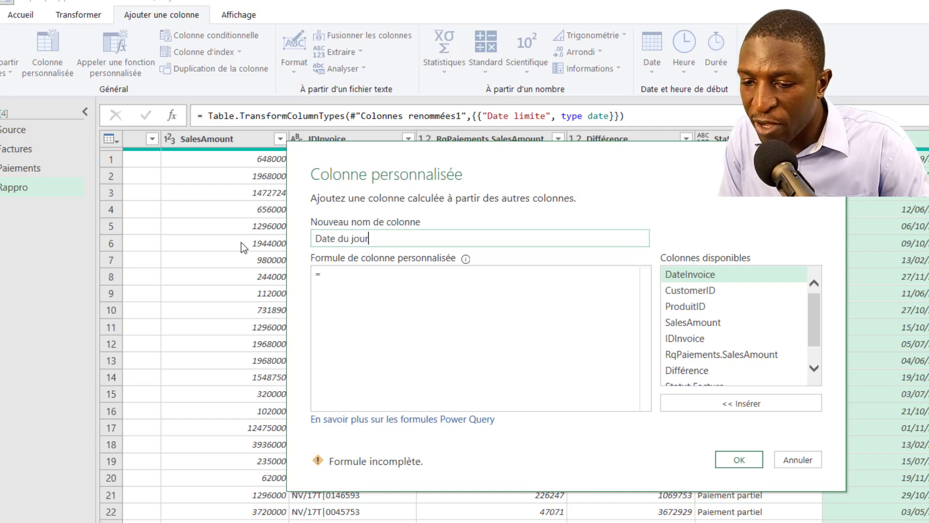
Give the new custom column the formula Date.From(DateTime.LocalNow()) and add it to the query
click(372, 279)
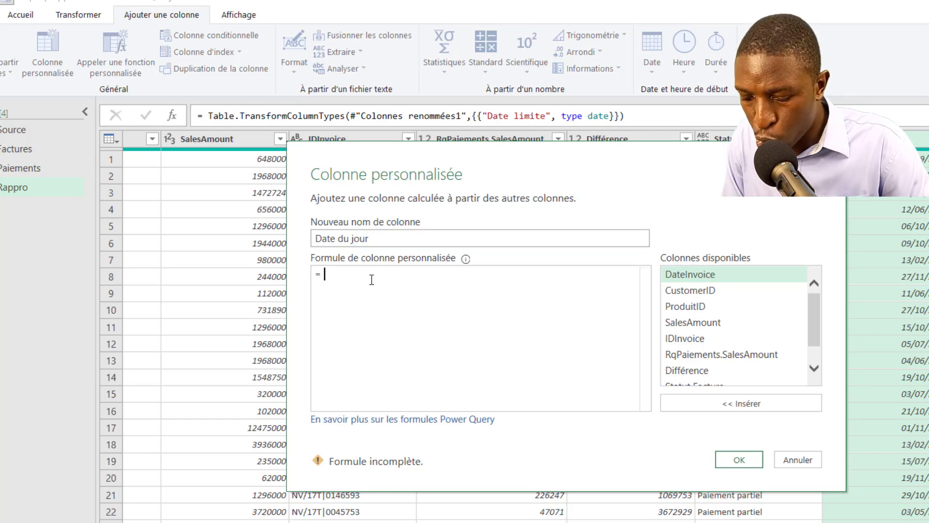
text(Date)
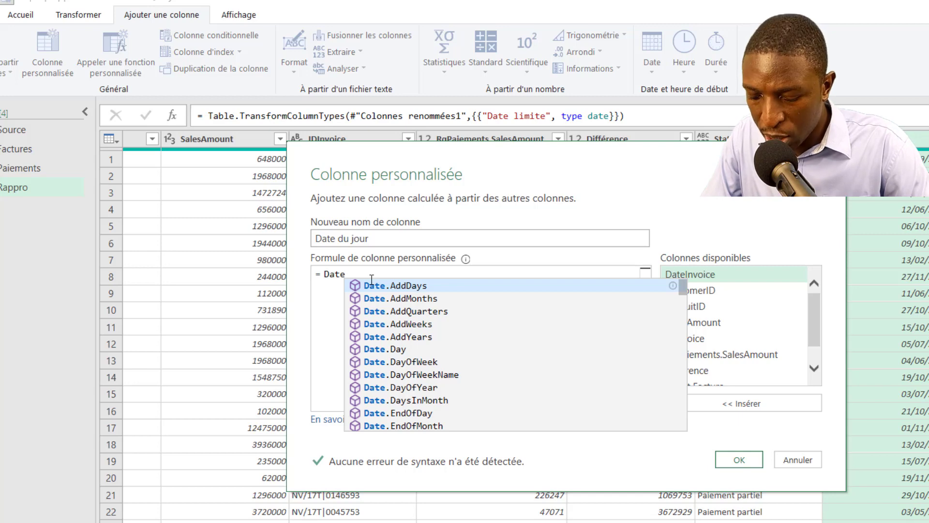
text(fr)
click(387, 286)
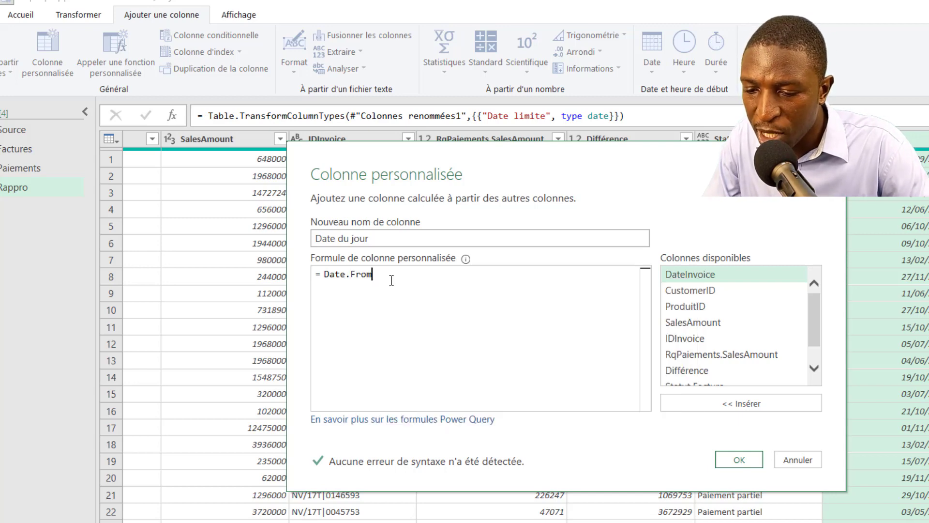
text(()
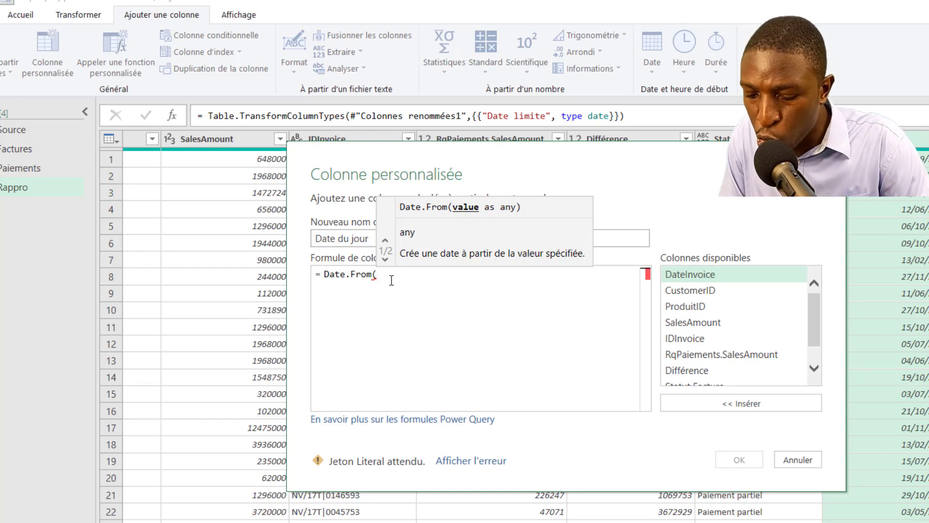
text(datetil)
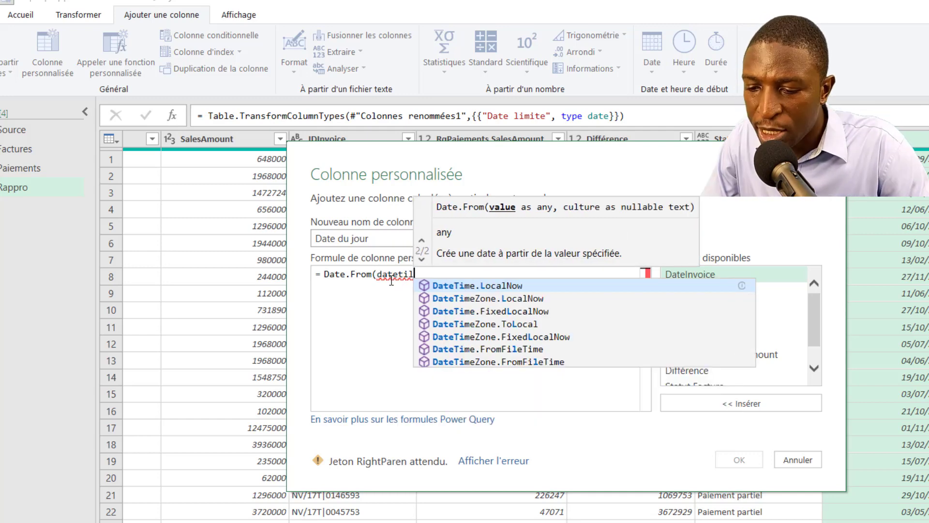
click(467, 286)
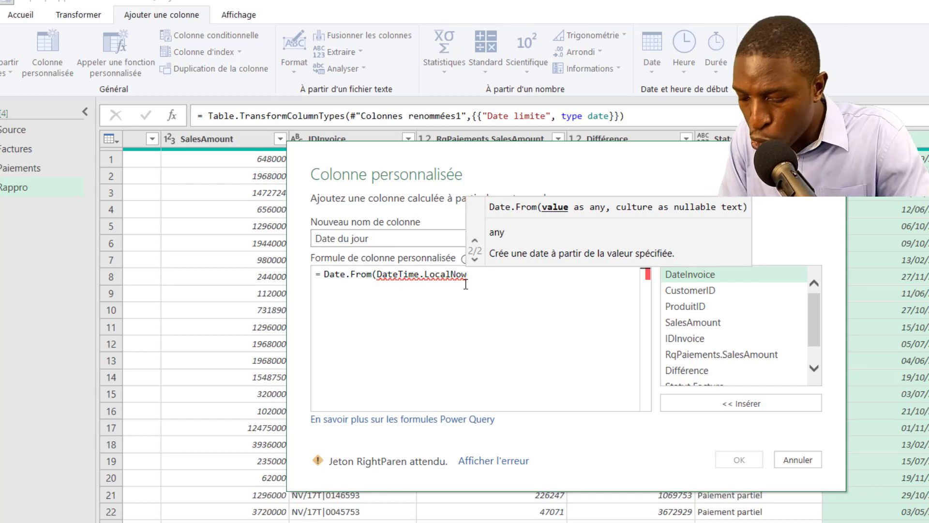
text(())
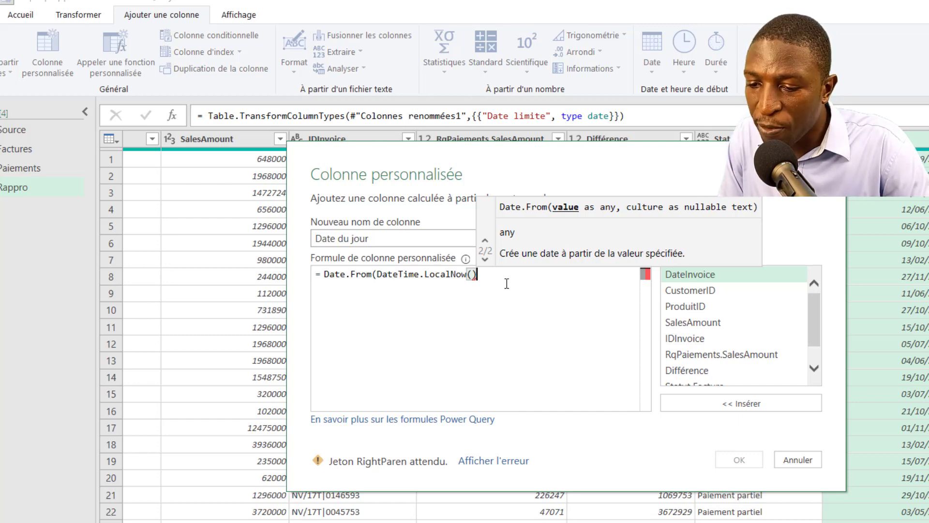
text())
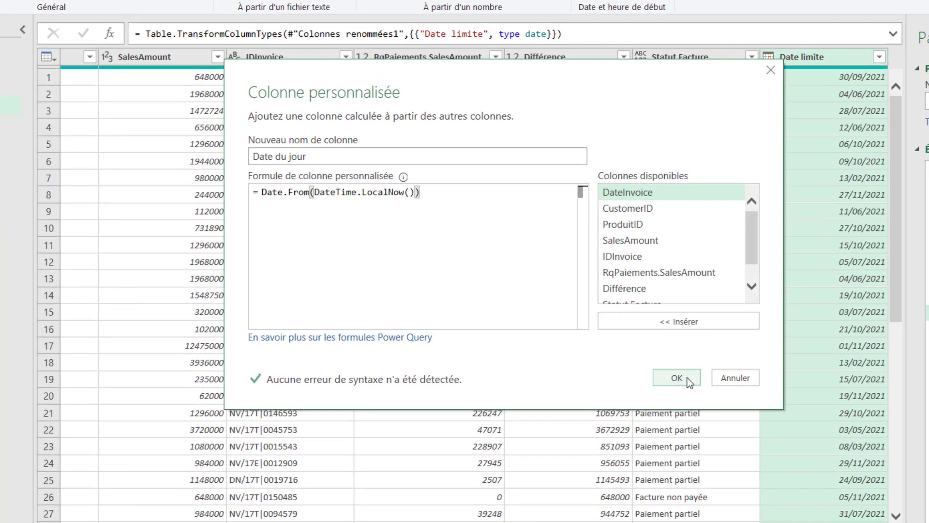
click(687, 378)
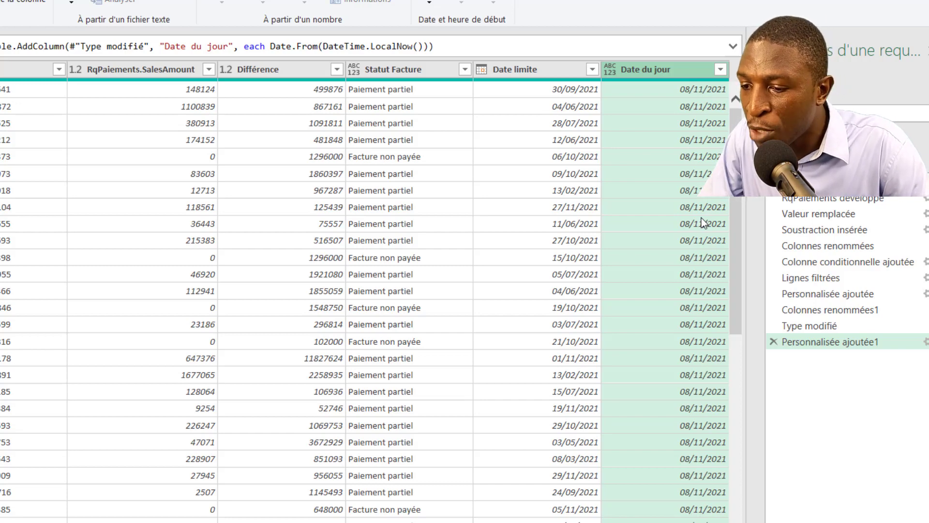
Set the Date du jour column's data type to Date and start a conditional column named "Retard facture"
click(610, 71)
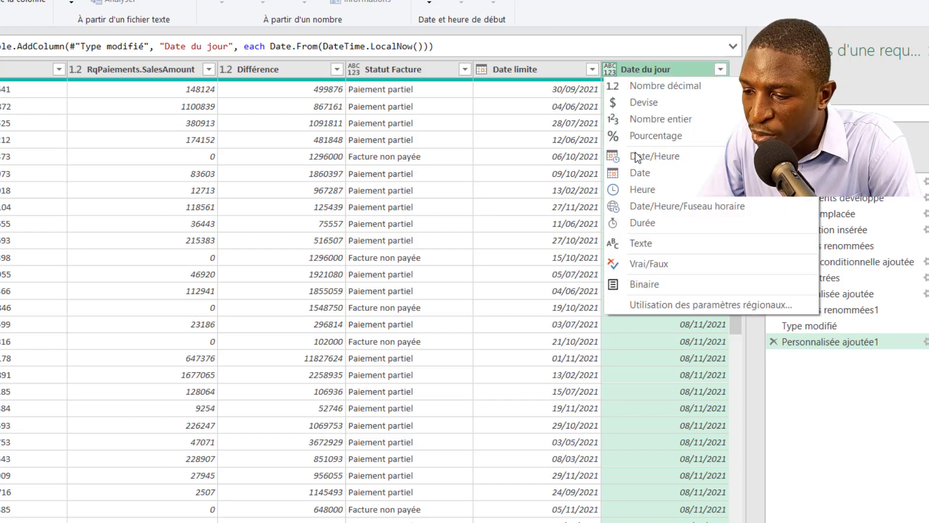
click(655, 175)
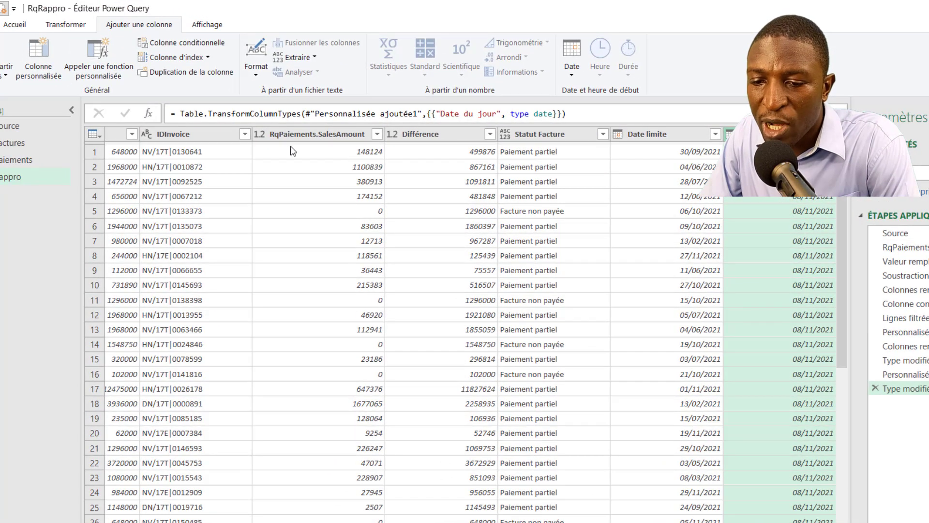
click(193, 45)
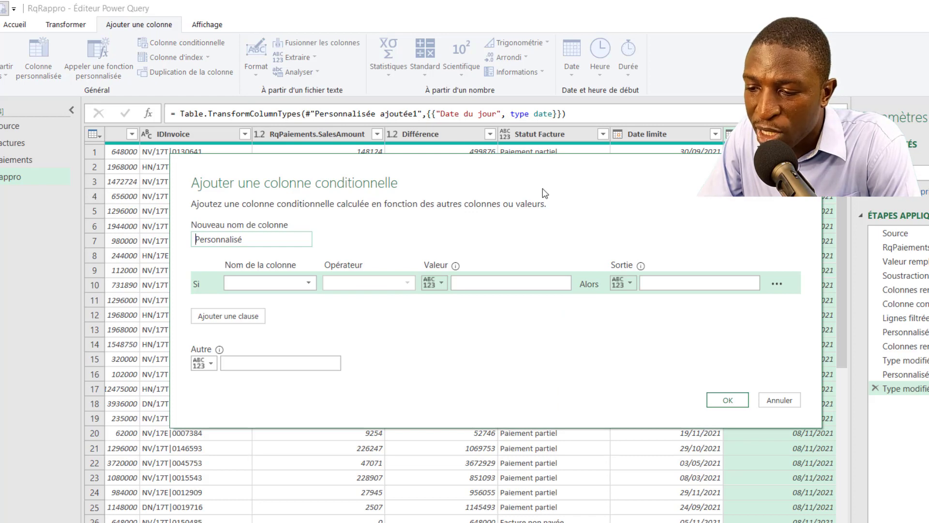
double_click(232, 287)
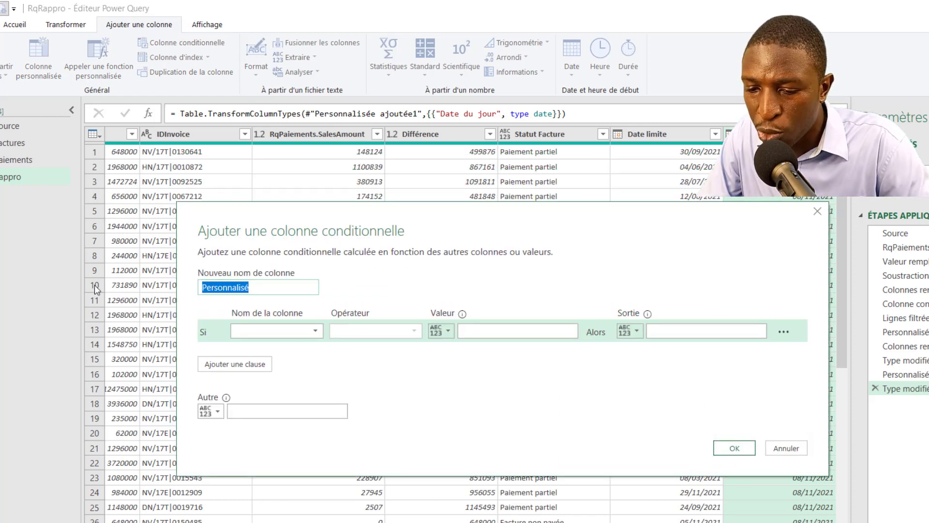
text(Retard facture)
Define the condition of the conditional column as Date limite antérieur au the Date du jour column
click(312, 331)
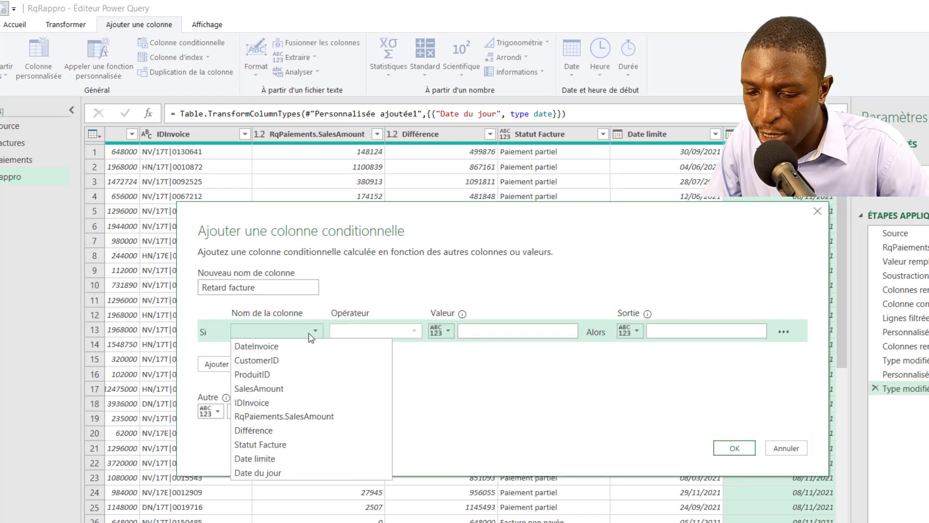
click(271, 459)
click(375, 331)
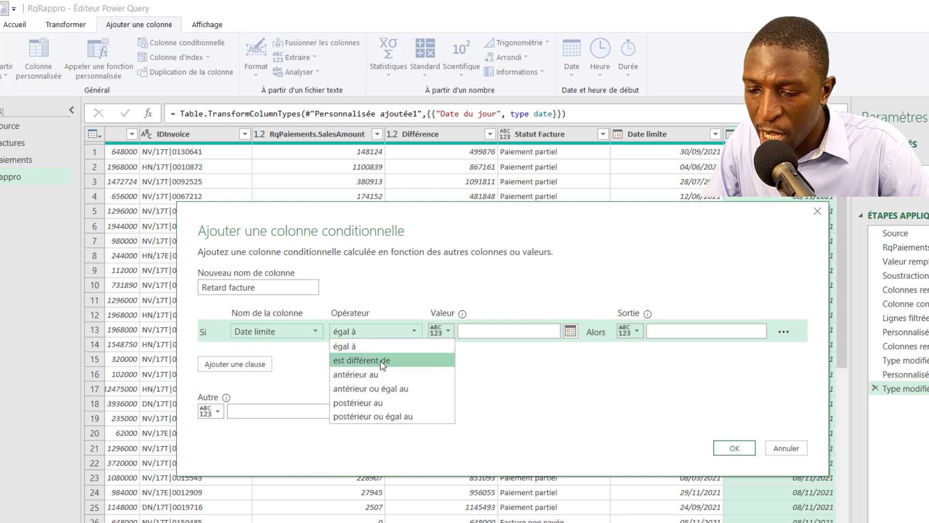
click(367, 373)
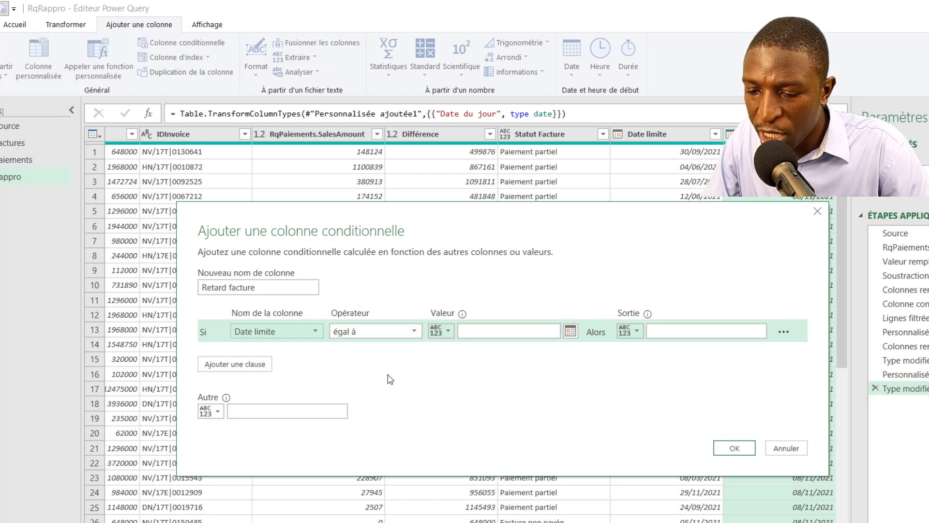
click(441, 332)
click(484, 362)
click(514, 331)
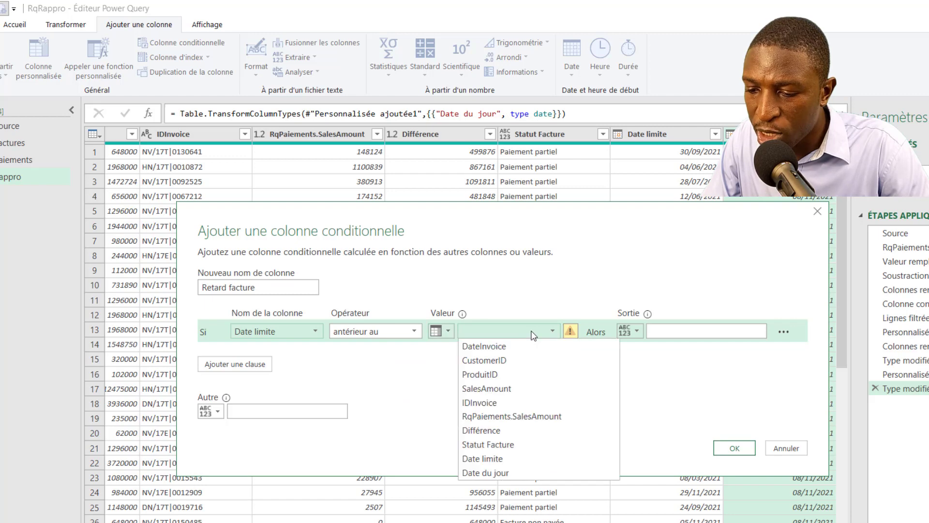
click(530, 473)
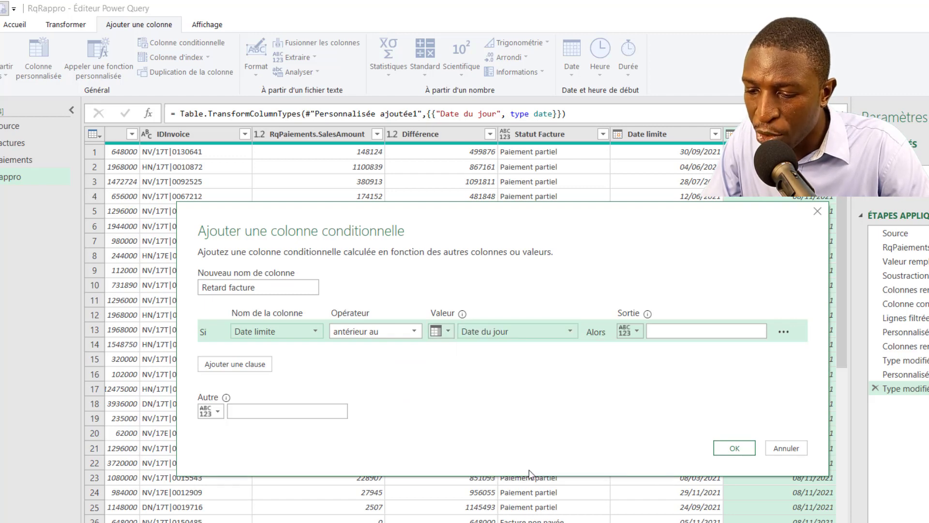
Output "Facture en retard" when the condition is met and "Facture en cours" otherwise, and add the column to the query
click(715, 333)
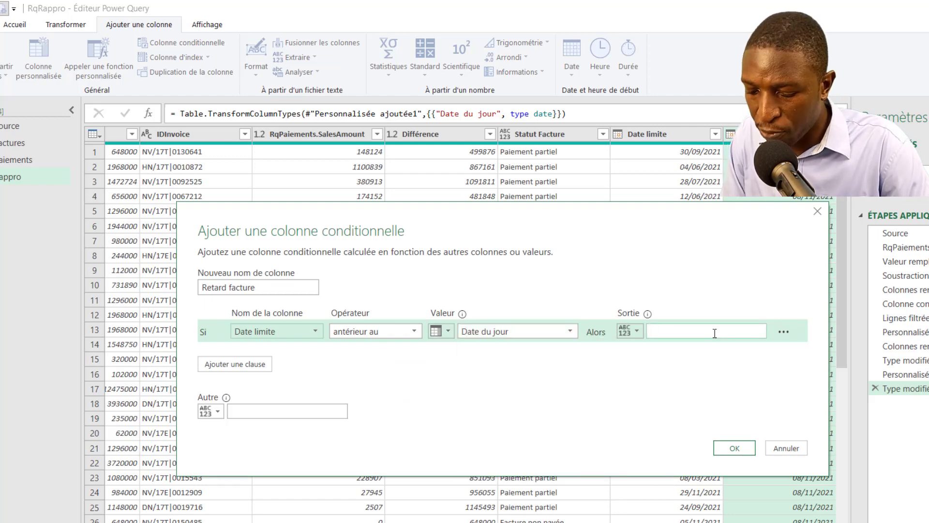
text(Retard)
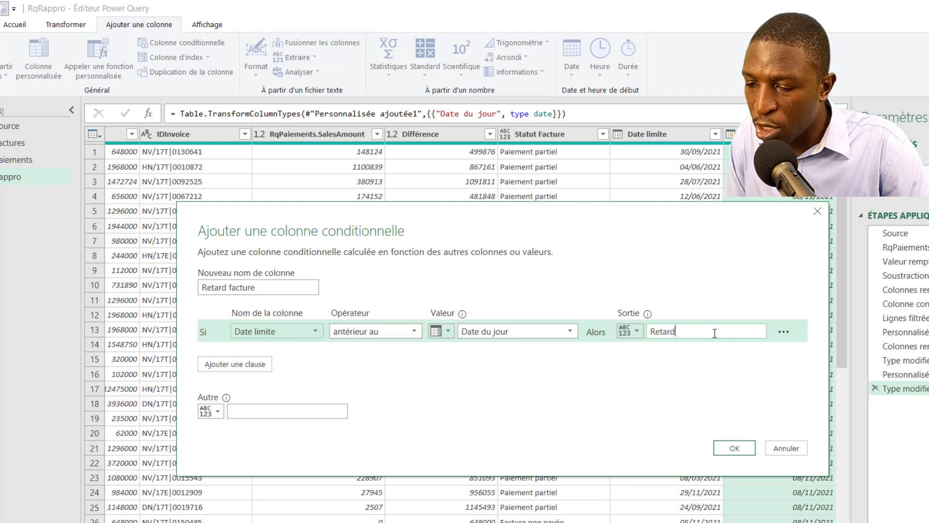
key(BackSpace)
key(BackSpace)
key(BackSpace)
key(BackSpace)
key(BackSpace)
key(BackSpace)
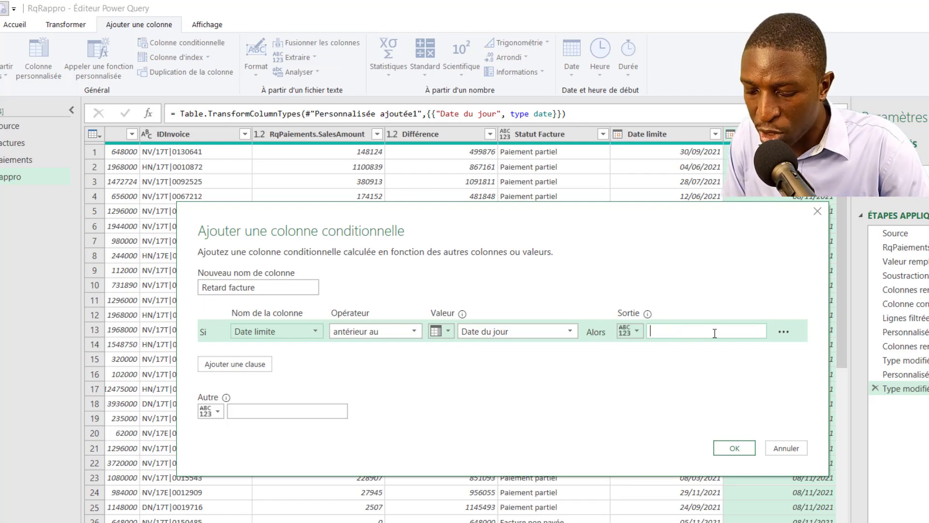
text(Facture en re)
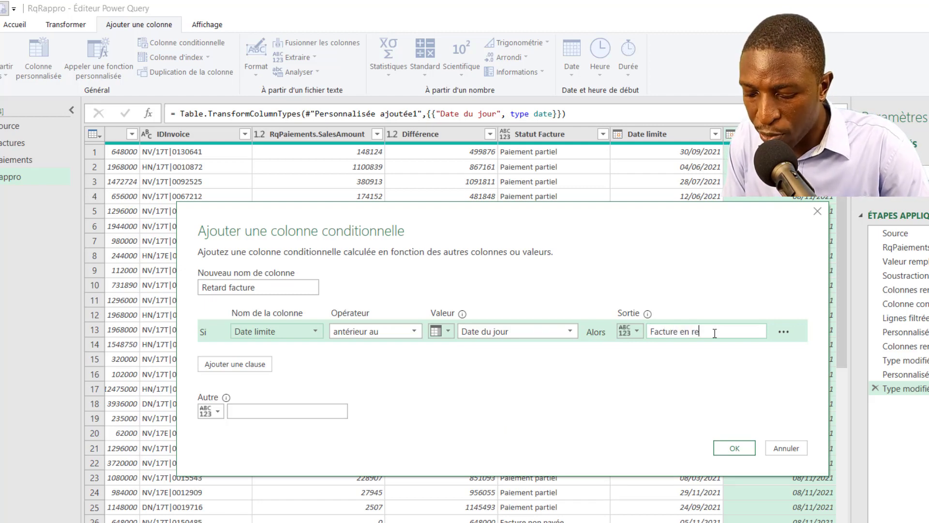
text(tard)
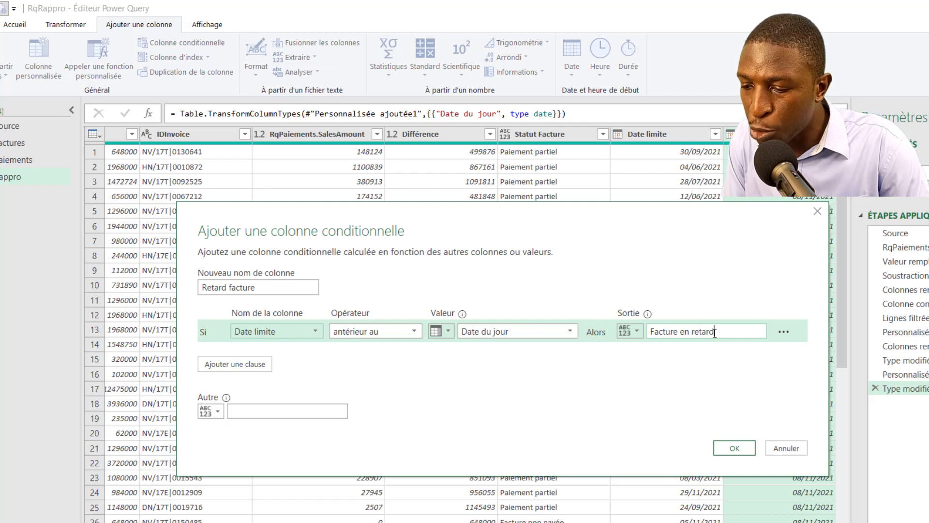
click(261, 411)
text(Facture en cours)
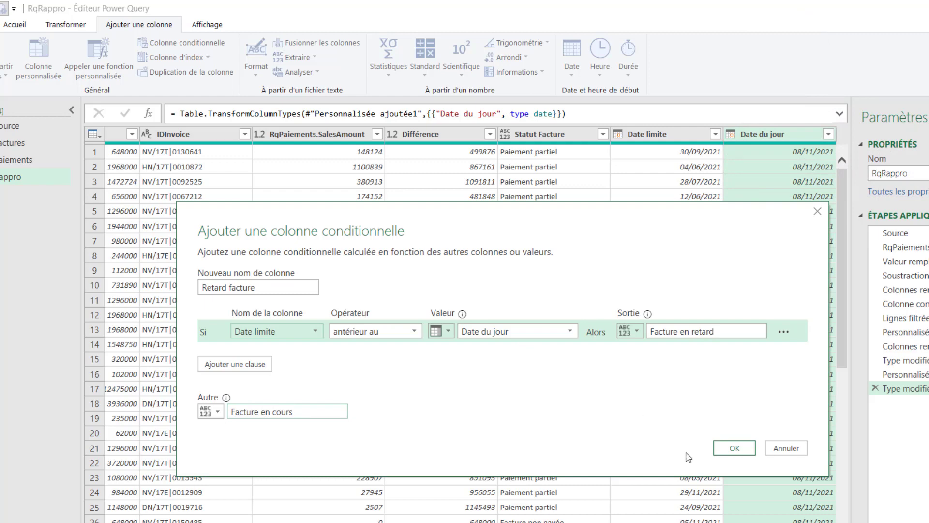
click(735, 448)
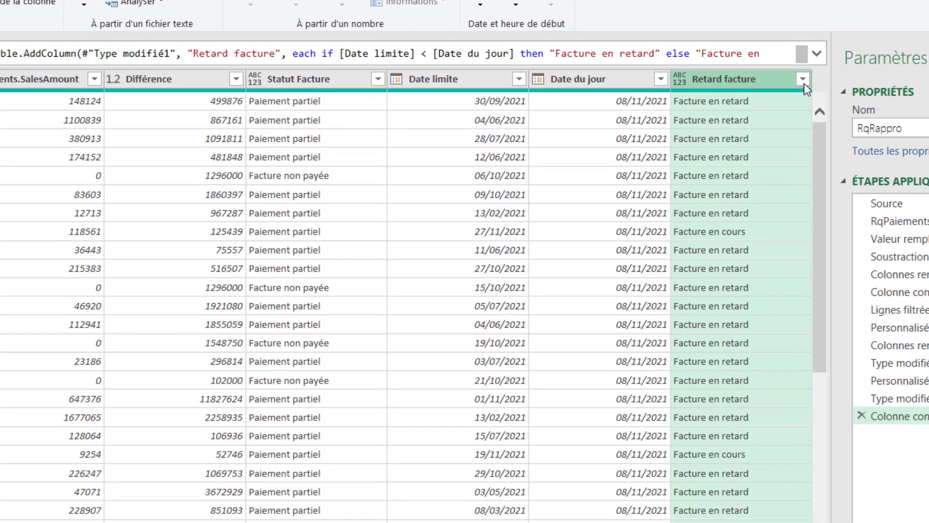
Filter the Retard facture column to Facture en retard only and compare the Date limite and Date du jour values down the rows
click(803, 80)
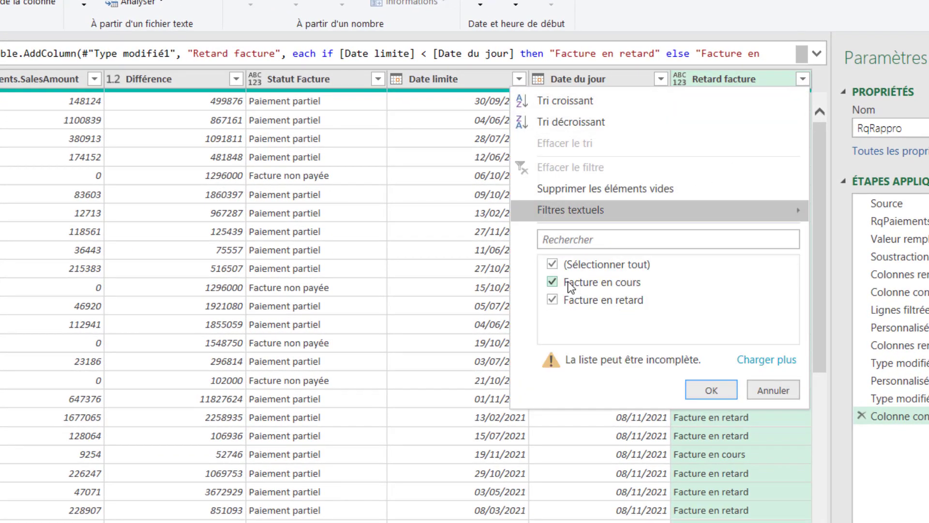
click(552, 282)
click(722, 390)
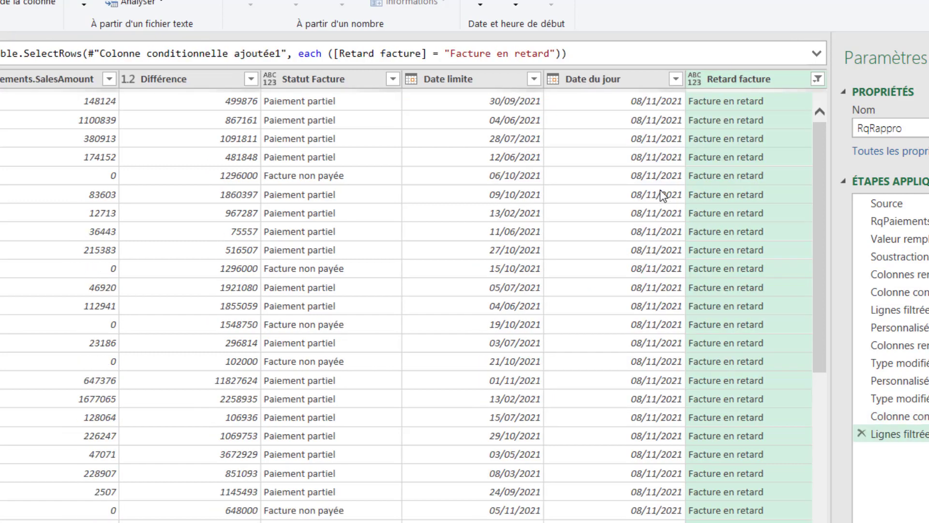
click(496, 79)
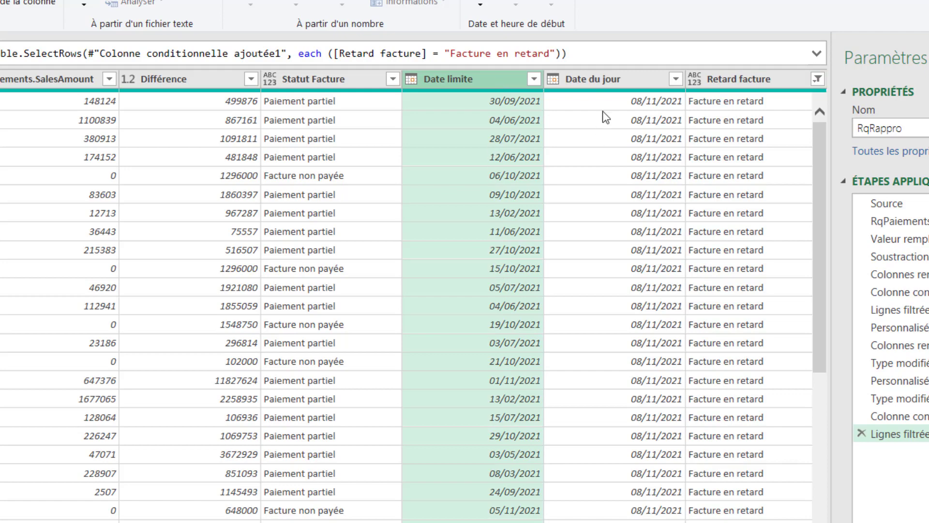
click(609, 83)
scroll(528, 250, down, 15)
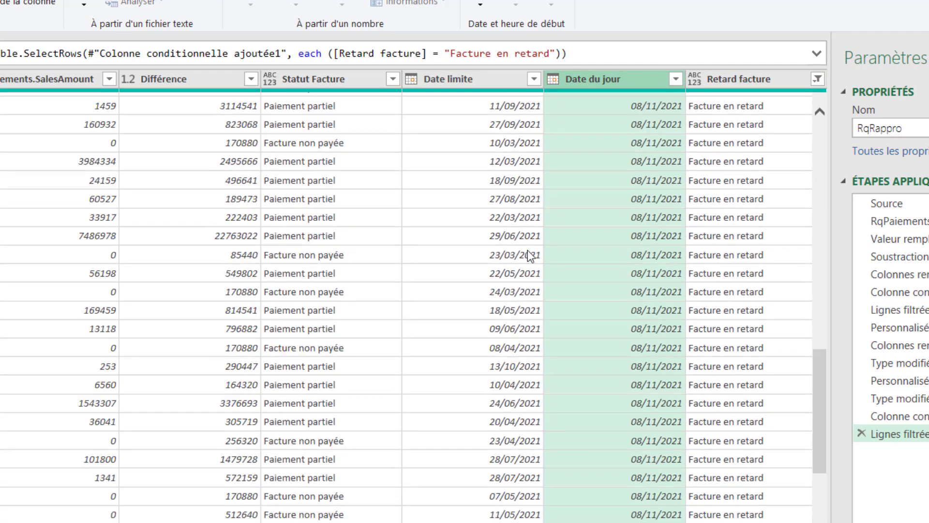
scroll(530, 255, down, 5)
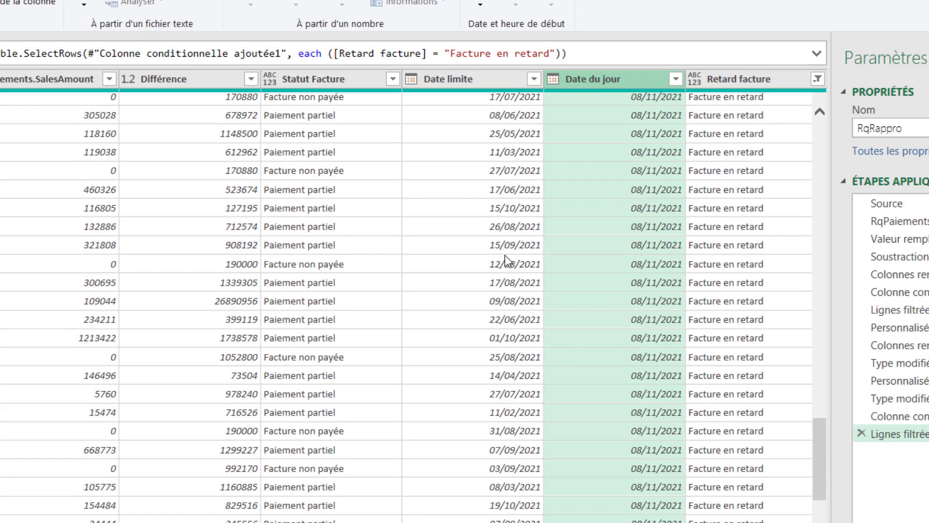
scroll(618, 202, up, 15)
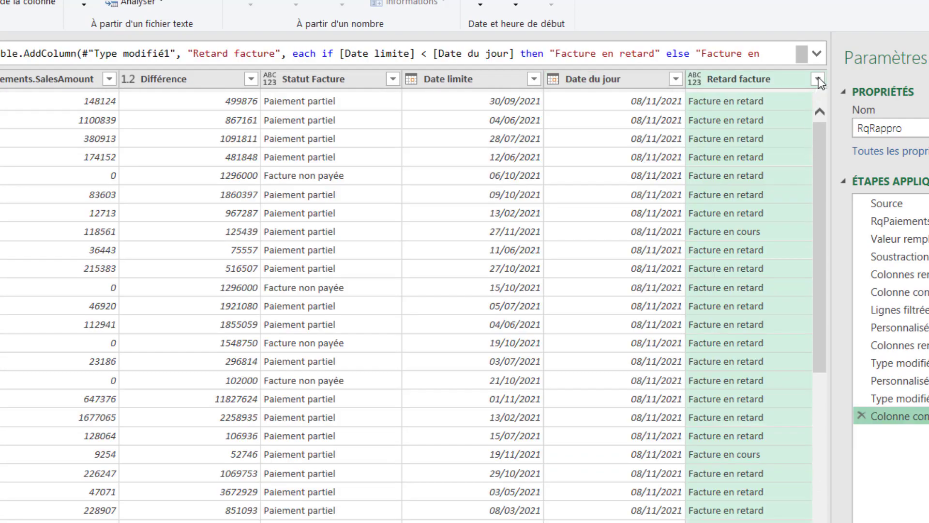
Filter the Retard facture column to Facture en cours only, and delete that filter step
click(818, 80)
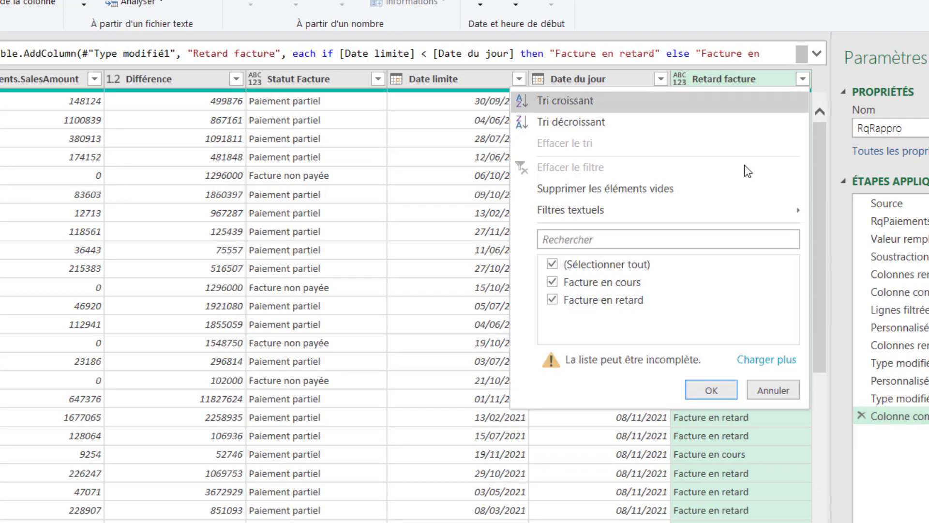
click(552, 299)
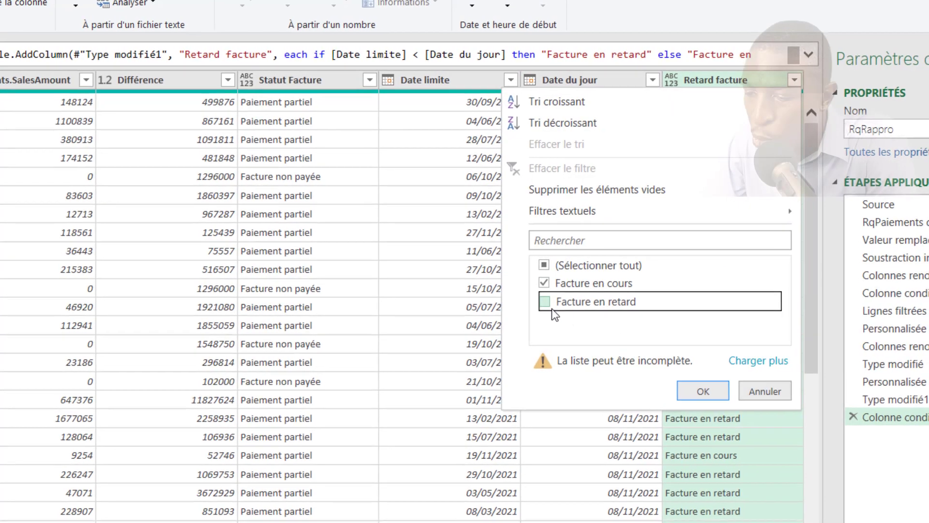
click(711, 390)
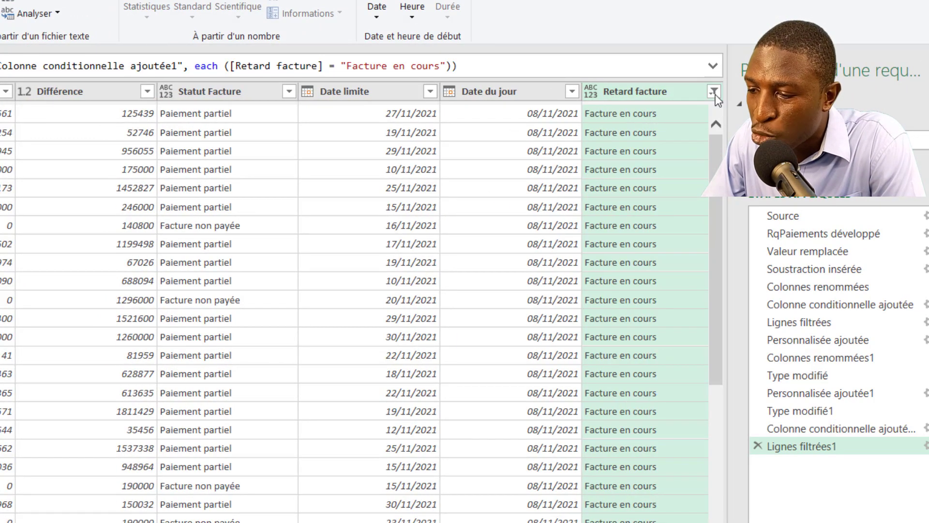
click(757, 446)
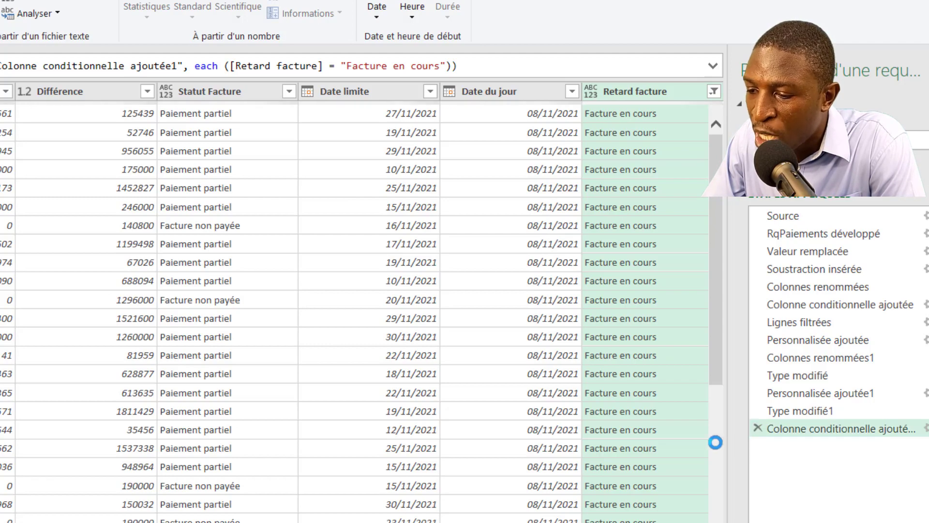
Move the Date limite column directly after the DateInvoice column
click(382, 91)
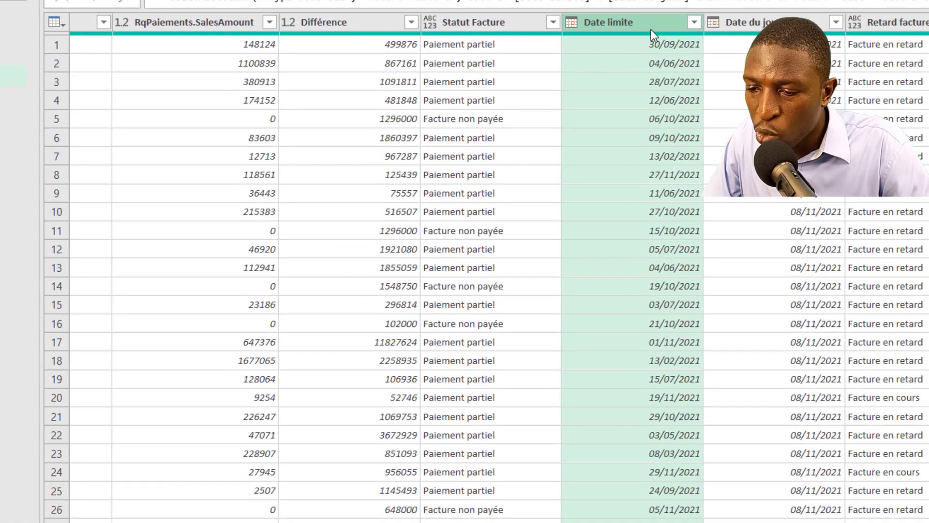
drag(586, 45, 0, 87)
drag(65, 65, 66, 65)
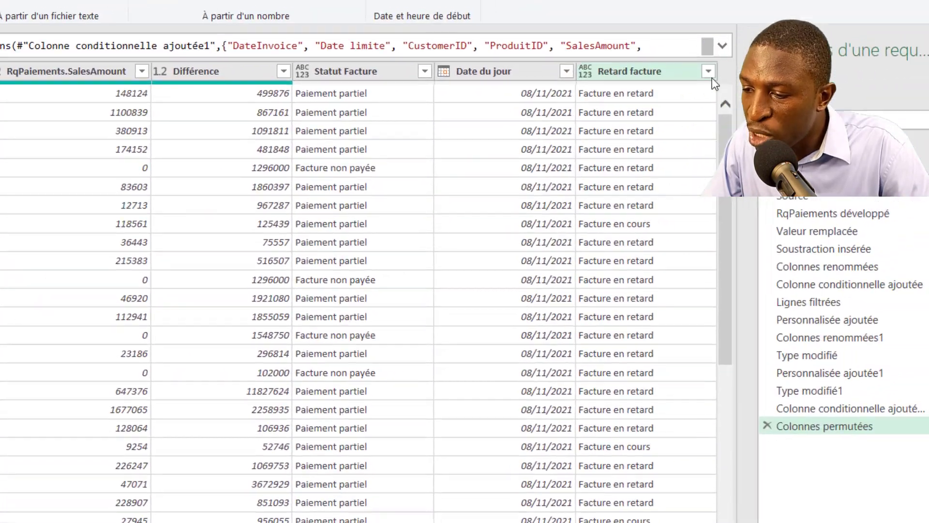
Filter the Retard facture column to keep only the Facture en retard rows
click(693, 74)
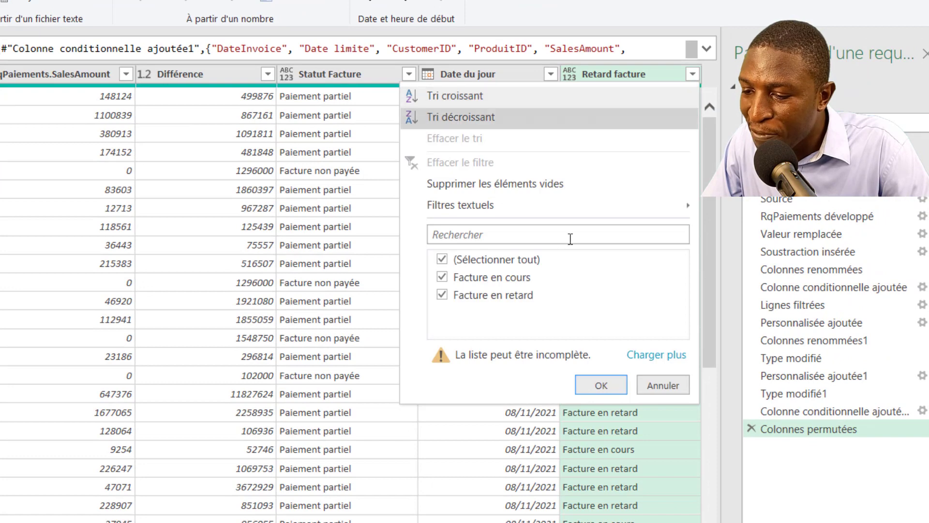
click(443, 279)
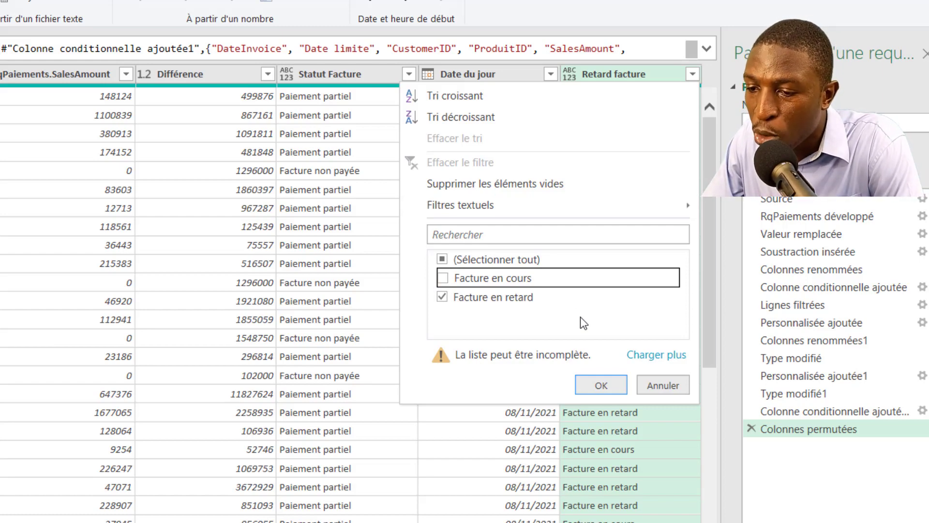
click(611, 386)
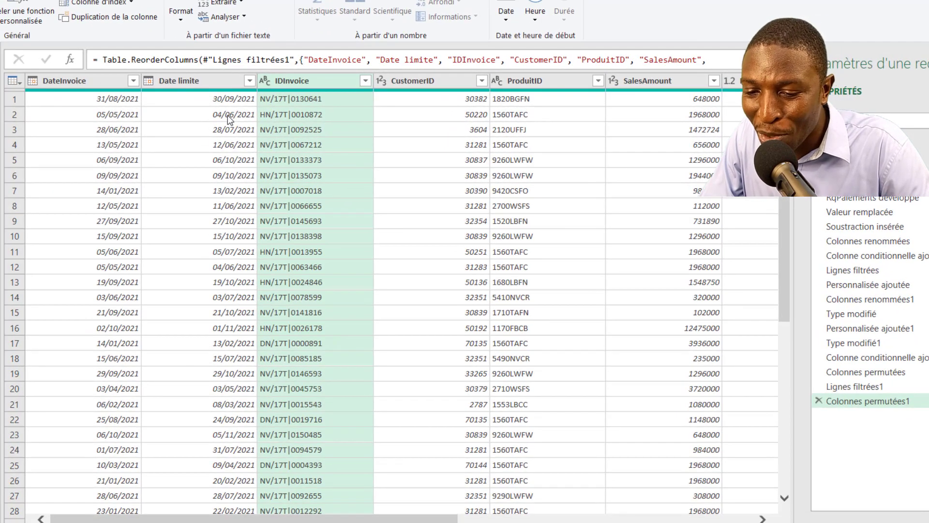
Keep only the DateInvoice, Date limite, IDInvoice, SalesAmount, RqPaiements.SalesAmount, Différence and Statut Facture columns, removing all the others
click(104, 82)
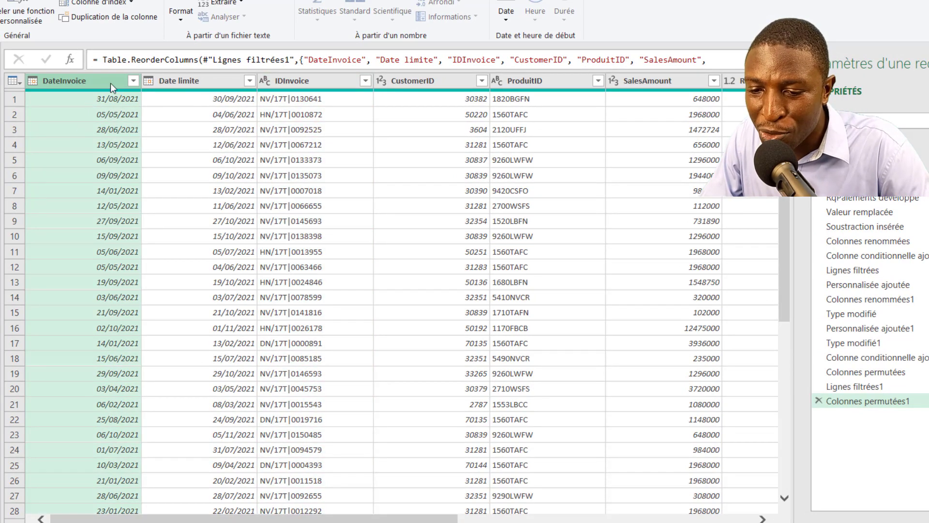
ctrl+click(225, 81)
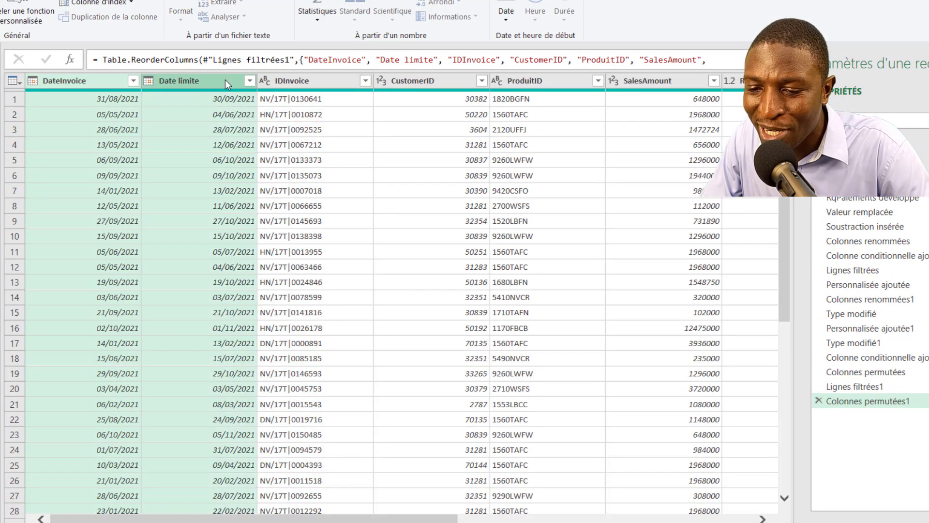
ctrl+click(317, 79)
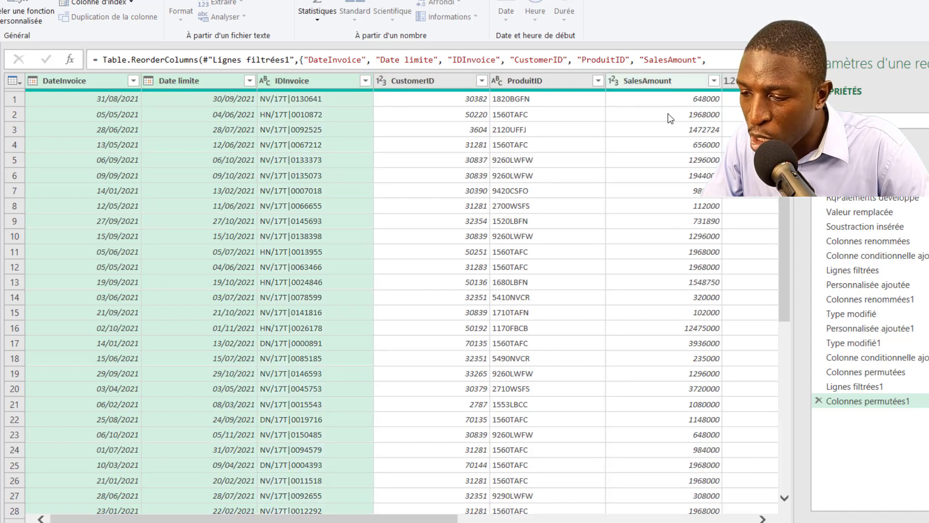
ctrl+click(667, 81)
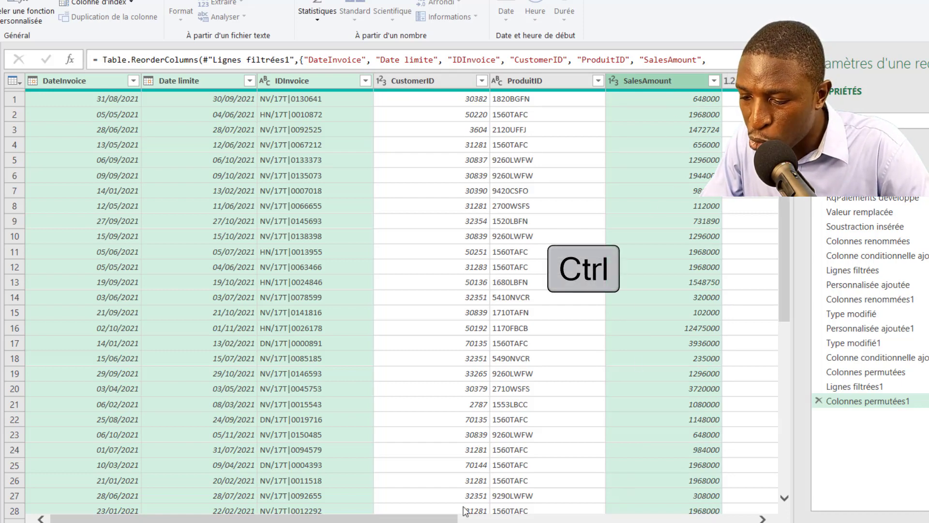
scroll(443, 519, right, 2)
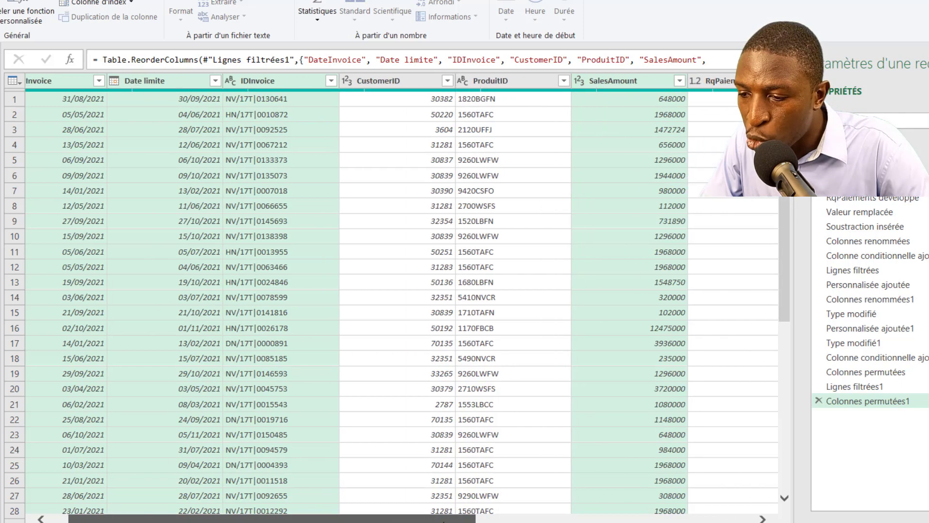
drag(443, 520, 625, 520)
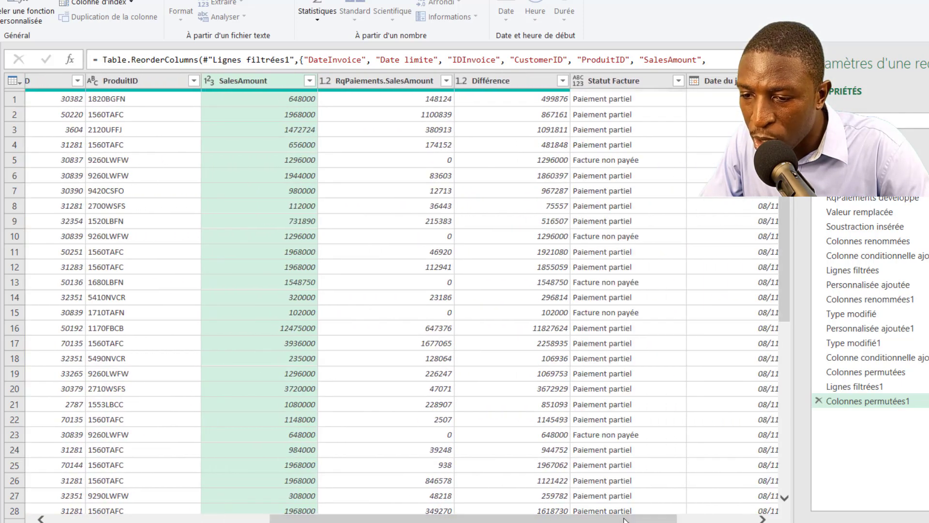
ctrl+click(415, 83)
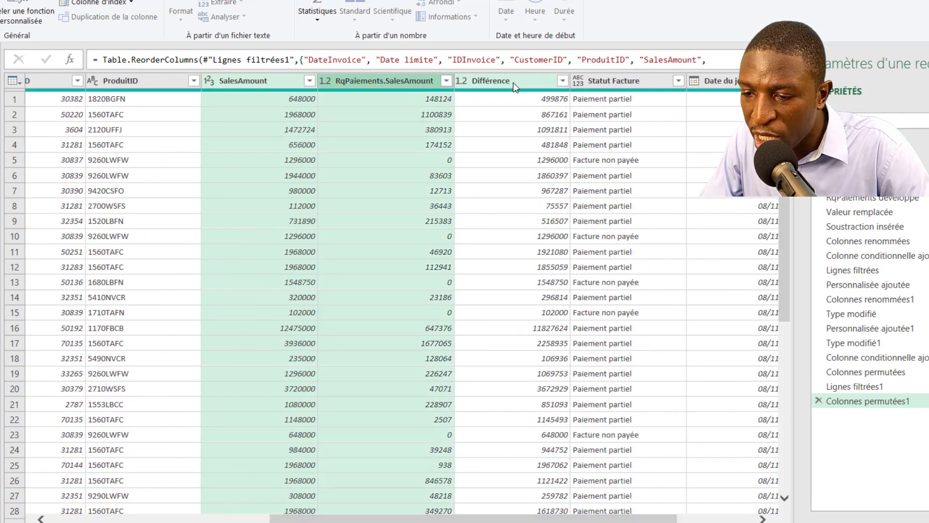
ctrl+click(521, 82)
ctrl+click(606, 78)
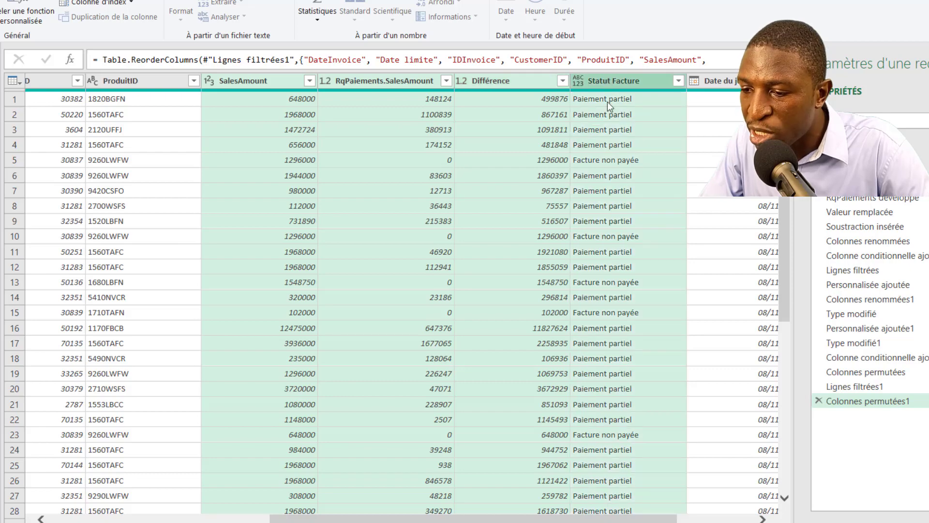
drag(604, 521, 384, 522)
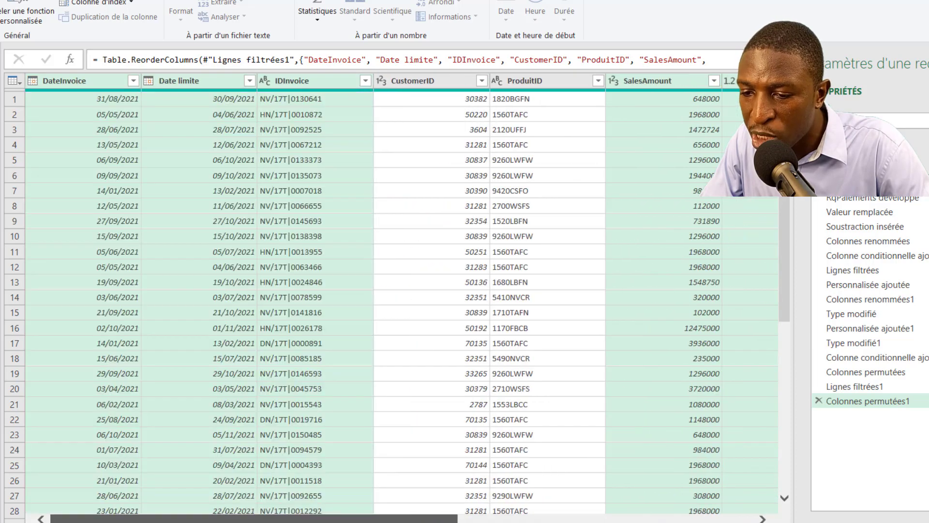
right_click(329, 80)
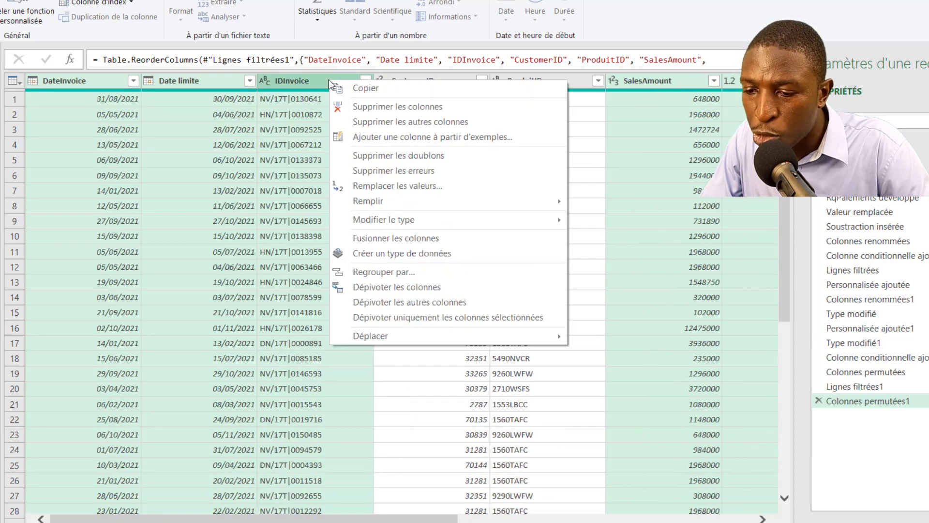
click(423, 121)
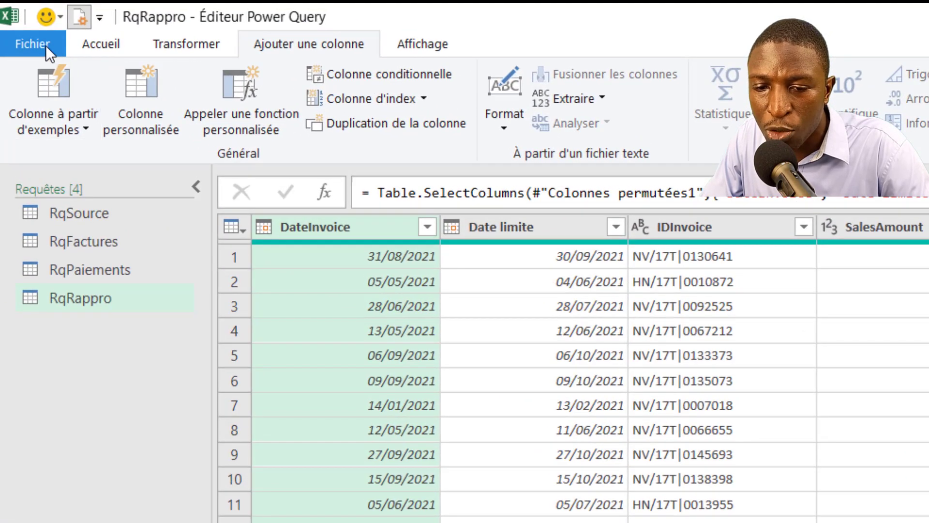
Close the query editor and load the queries to the workbook as connections only
click(46, 46)
click(139, 148)
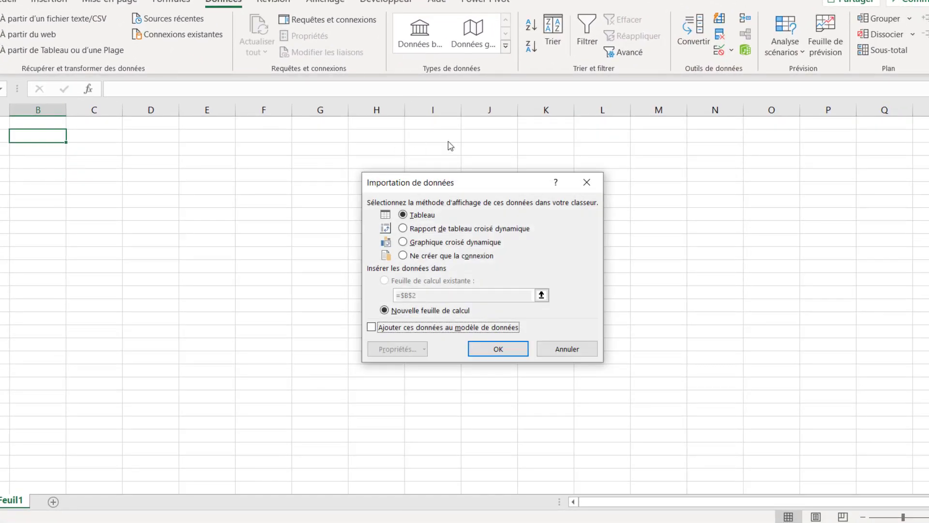
click(403, 256)
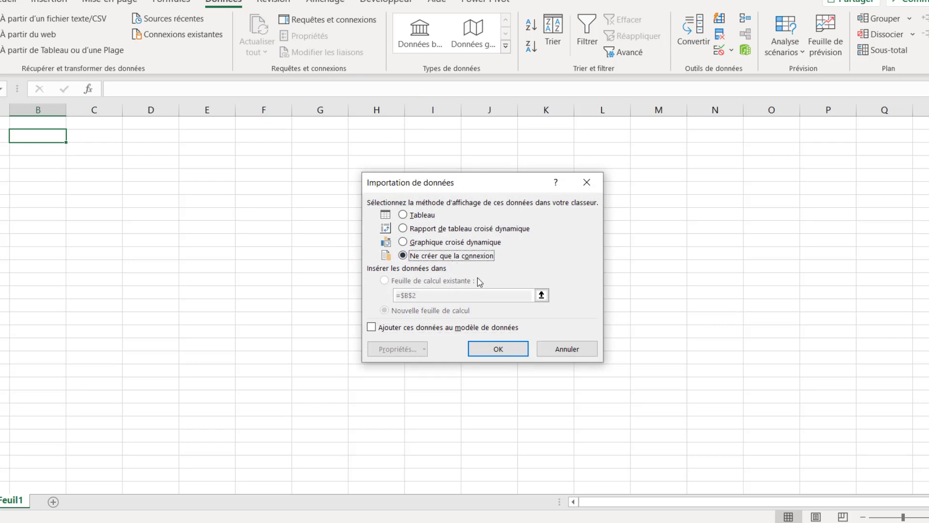
click(500, 351)
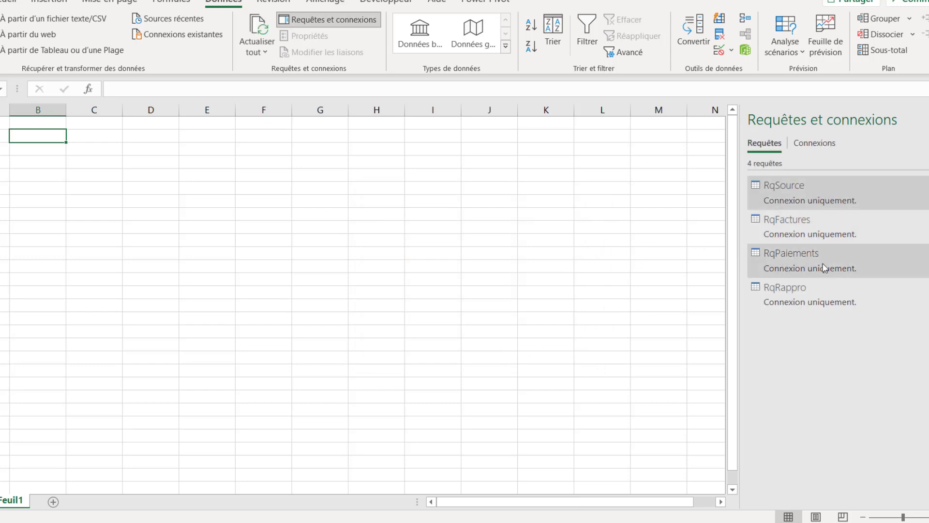
Load the RqRappro query as a table in the existing worksheet starting at cell A2, and look down its rows
click(813, 303)
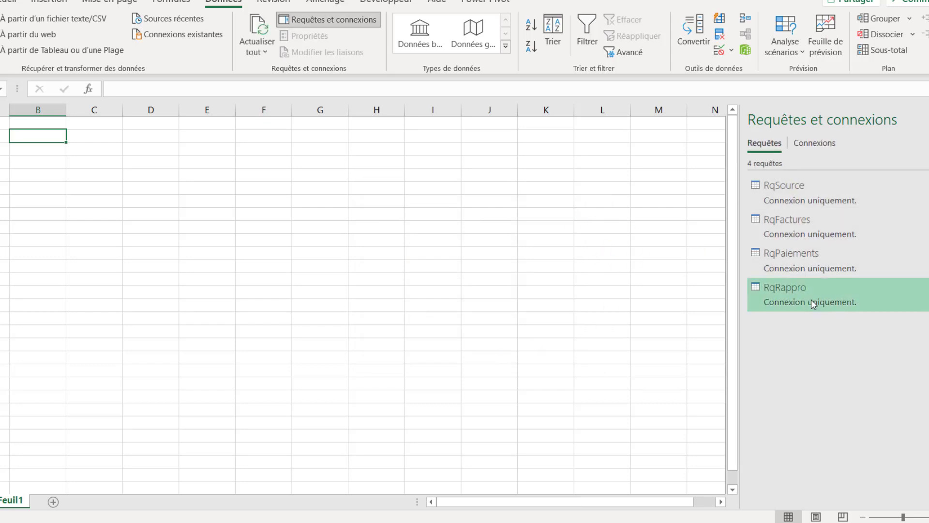
right_click(813, 303)
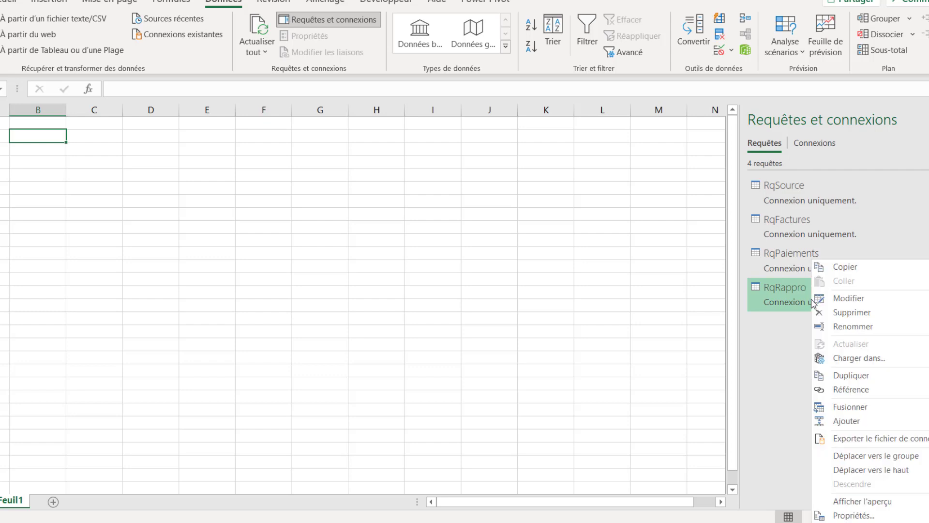
click(866, 358)
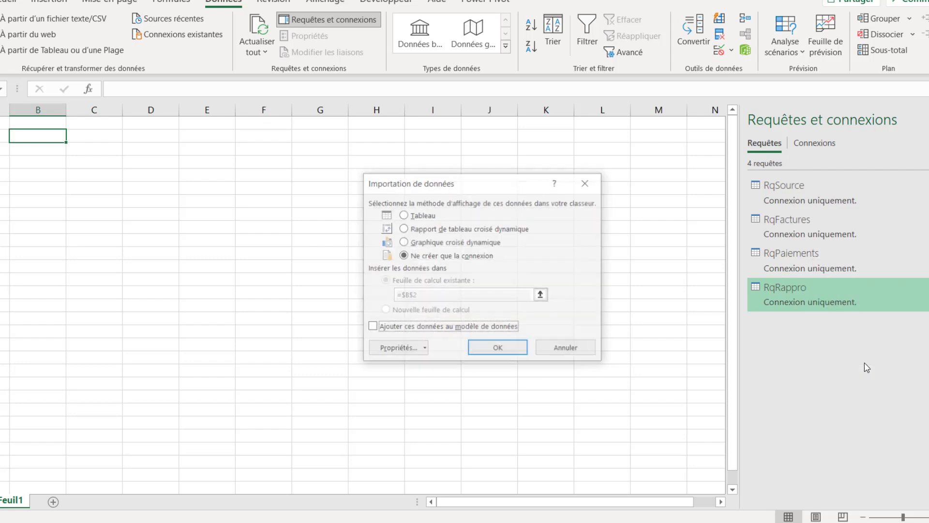
click(416, 216)
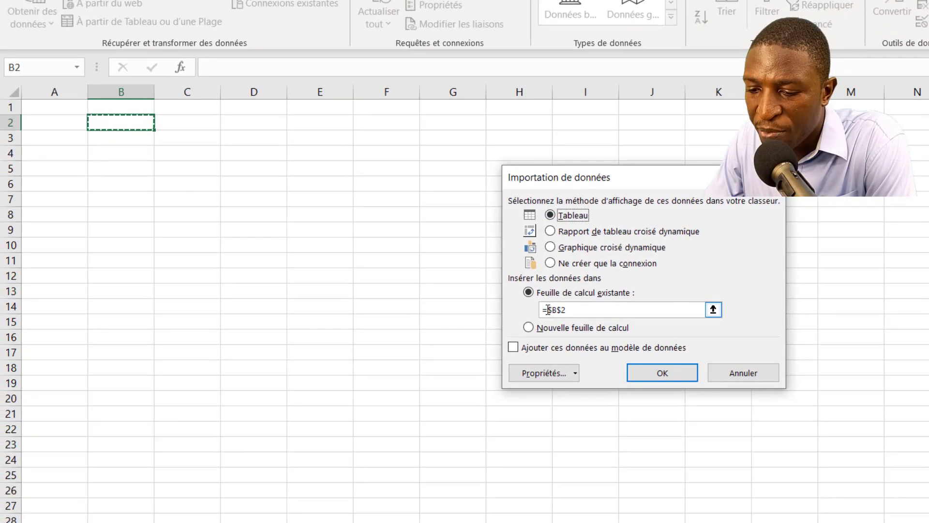
drag(401, 295, 424, 295)
click(64, 124)
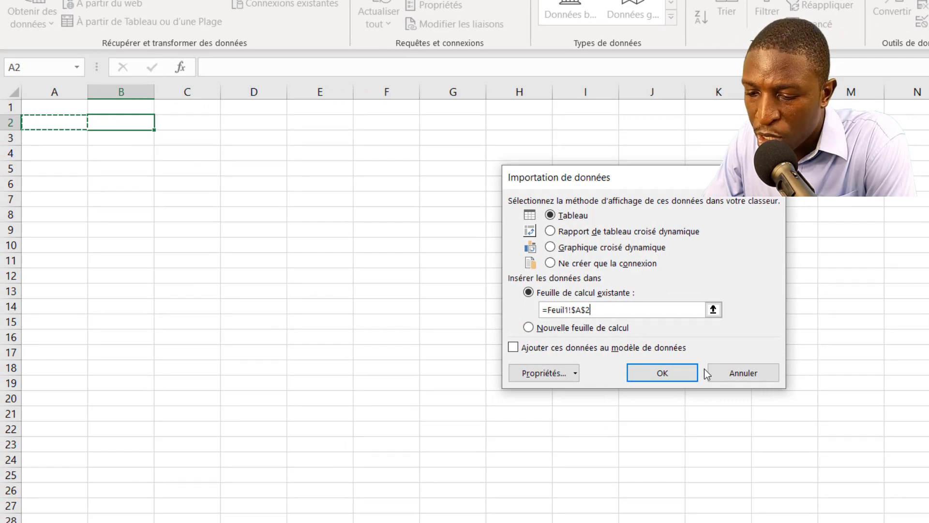
click(662, 373)
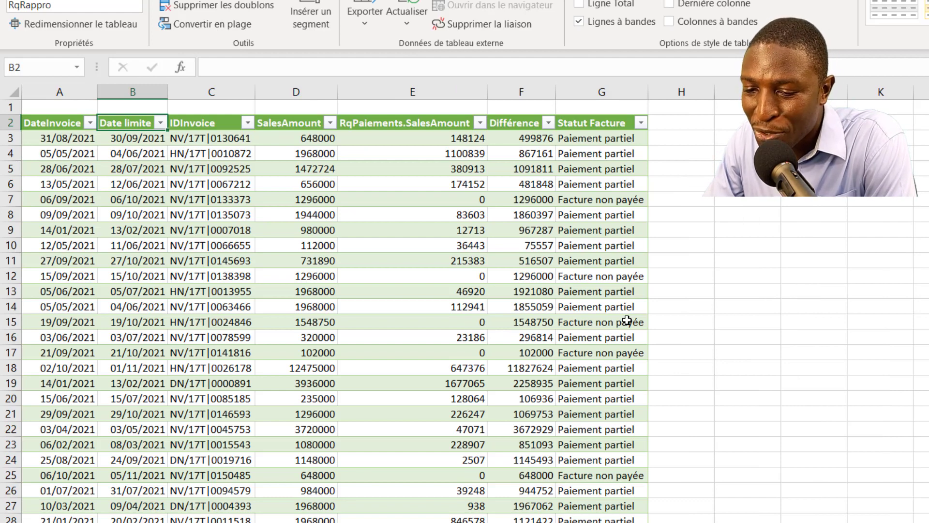
click(400, 227)
scroll(363, 303, down, 14)
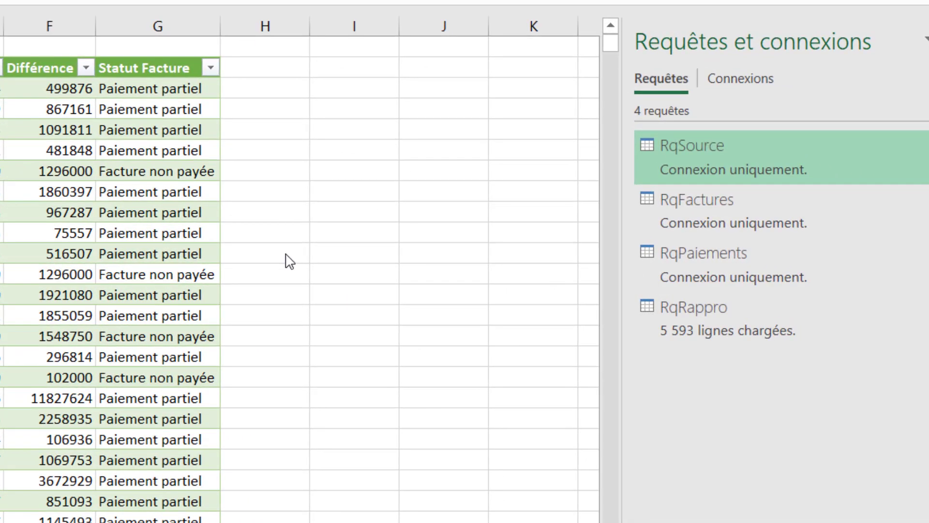
Edit the RqSource query and change its Source step to the invoice V2 workbook in the Suivi factures folder
right_click(758, 164)
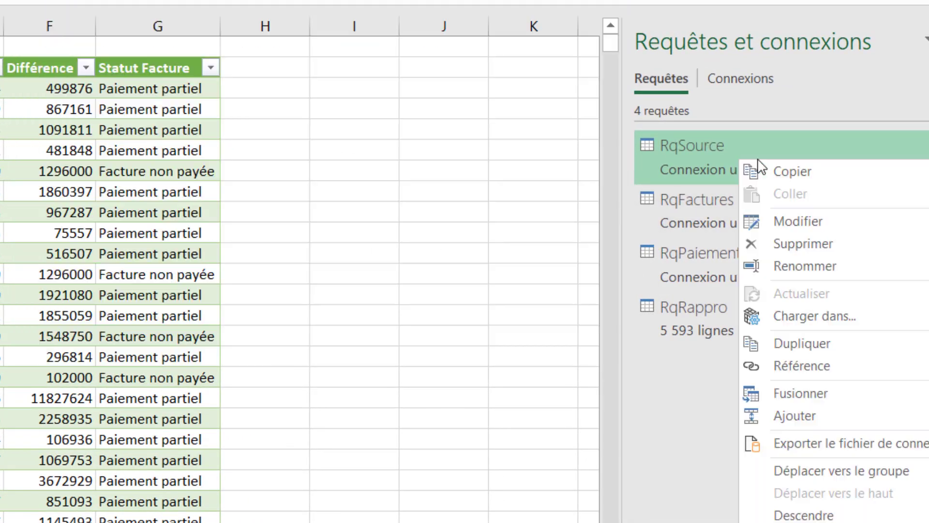
click(817, 222)
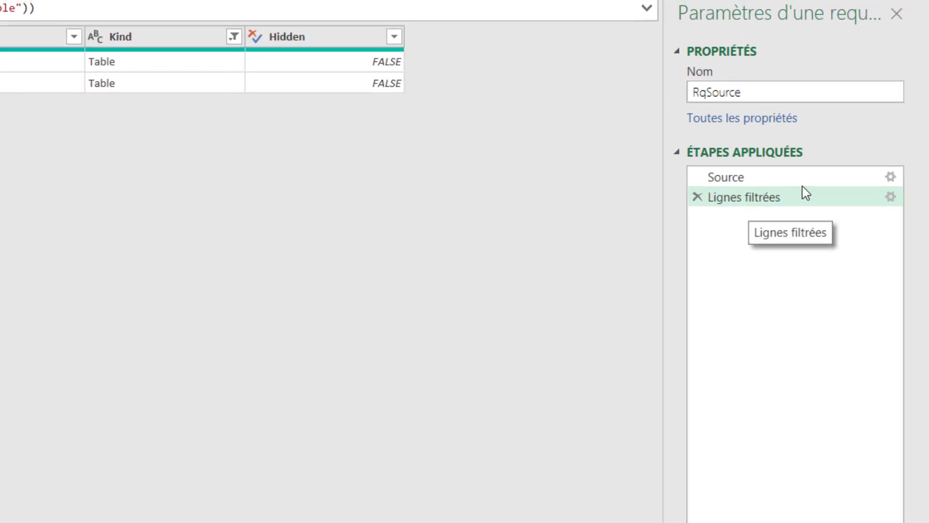
click(784, 178)
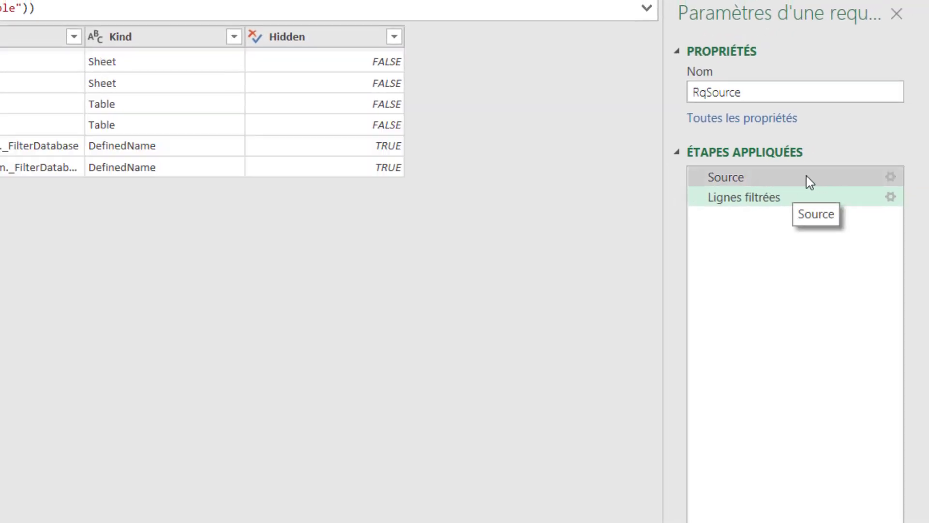
click(894, 179)
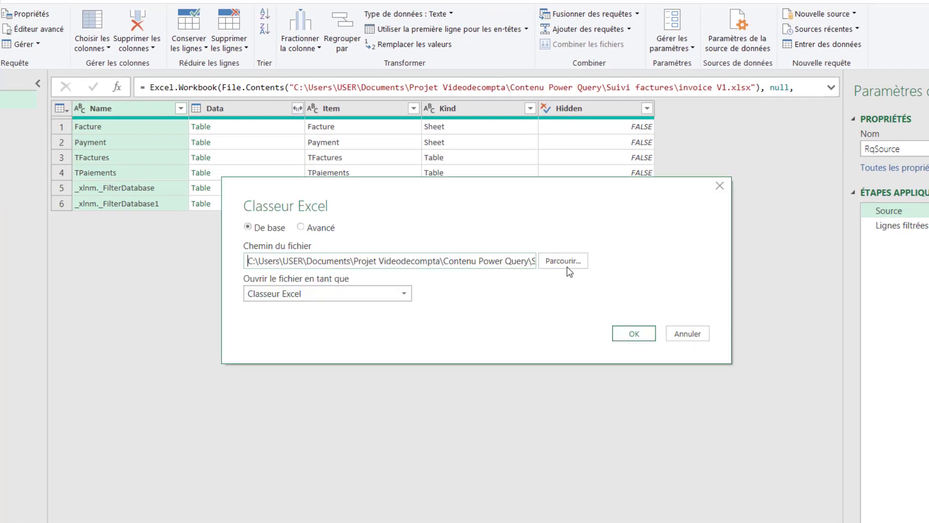
click(568, 264)
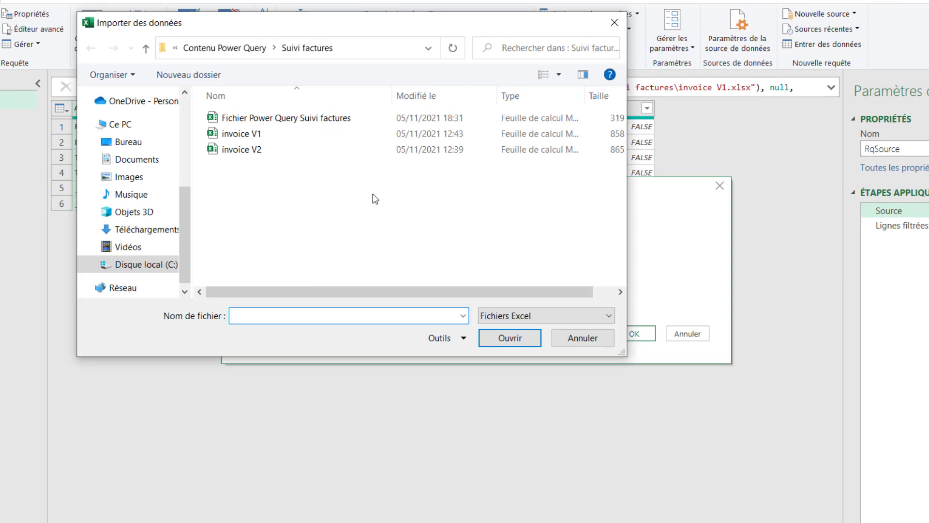
click(291, 150)
click(506, 339)
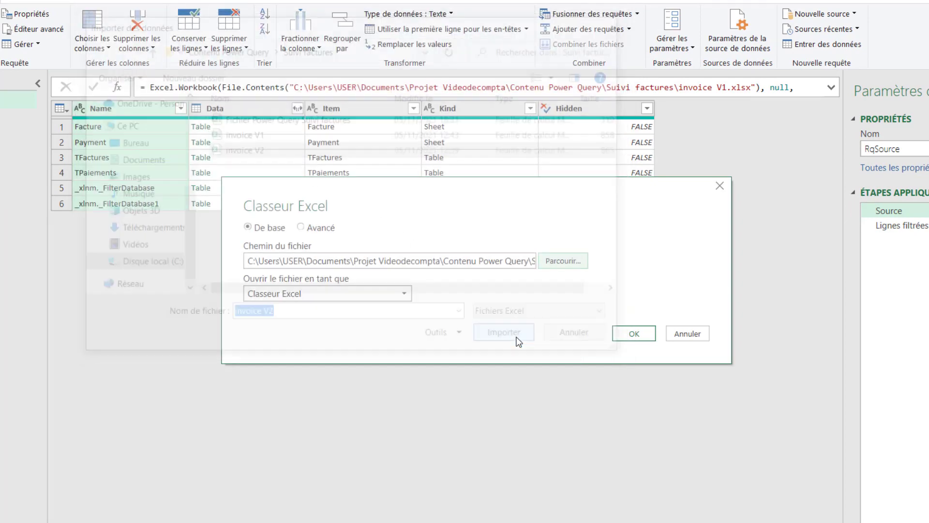
click(634, 334)
Close the query editor keeping the changes, and refresh the RqRappro query
click(913, 13)
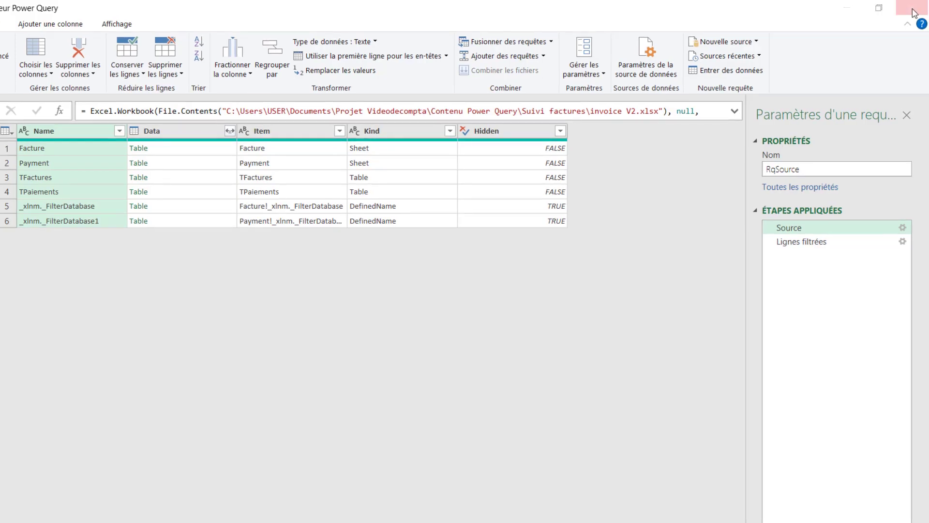
click(426, 319)
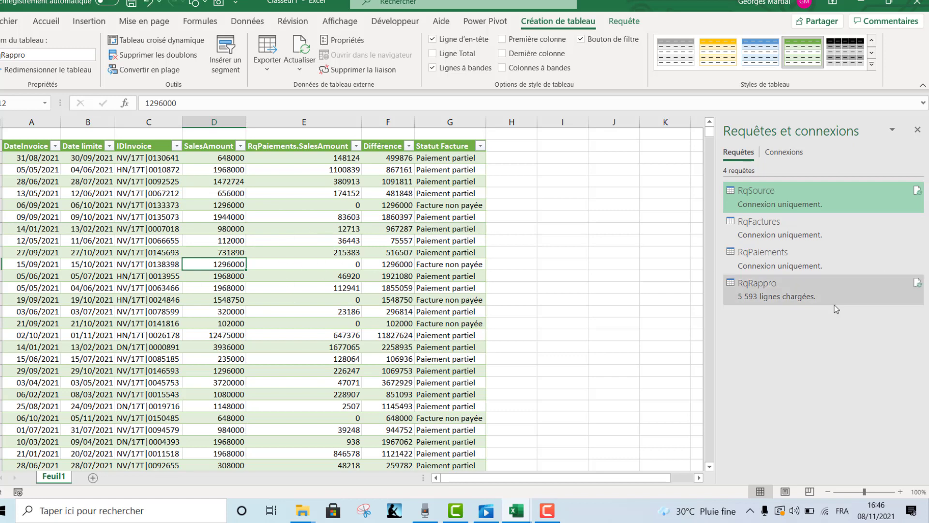
mouse_move(873, 294)
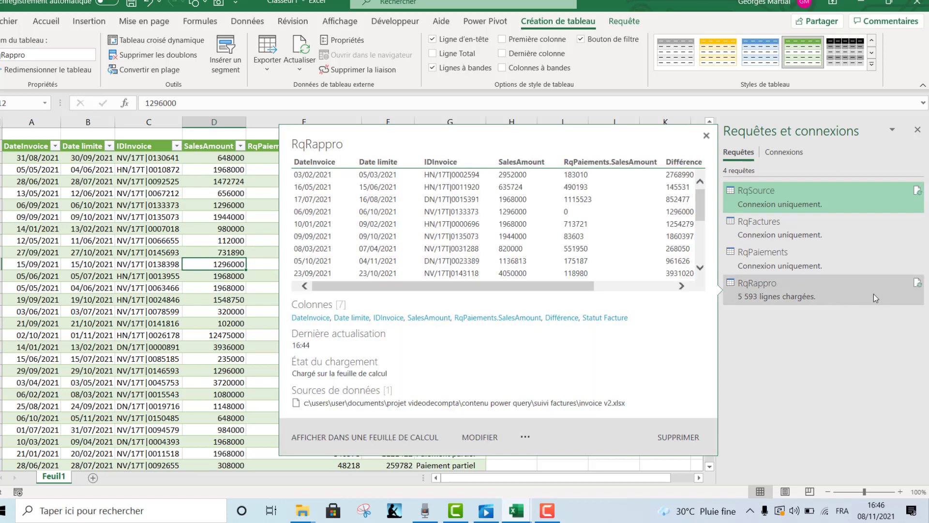
click(918, 283)
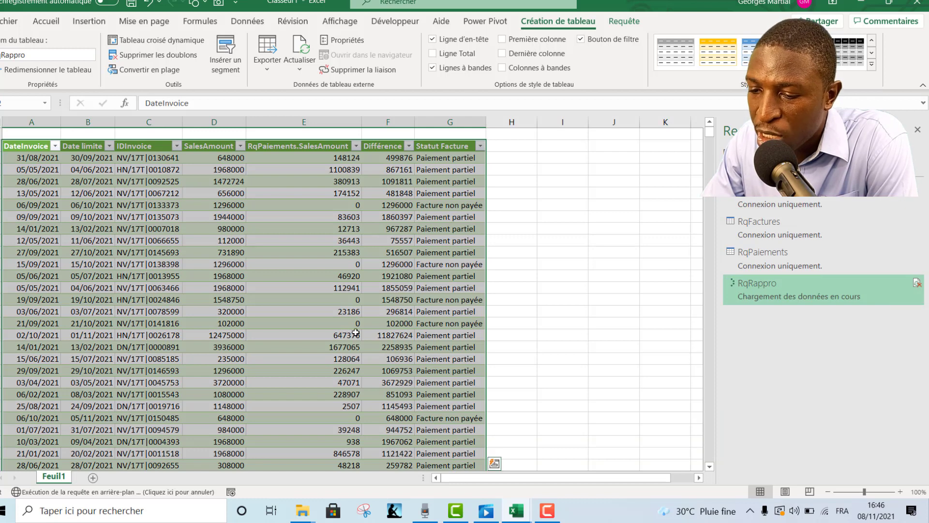